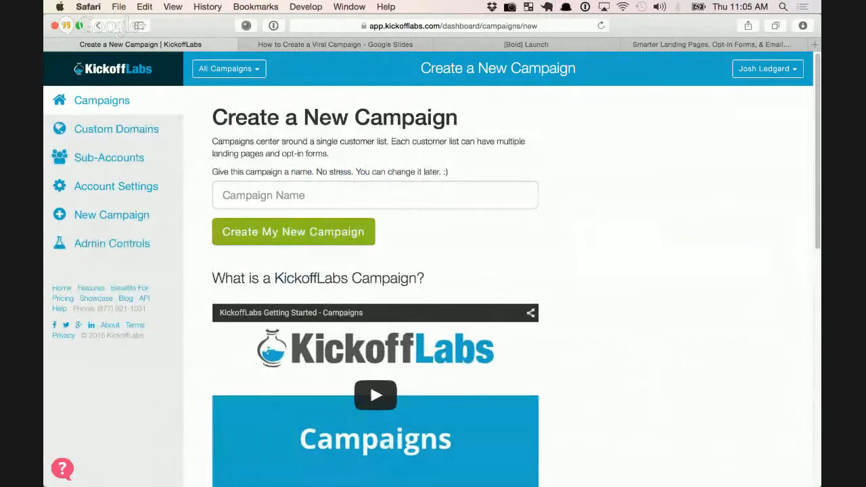
Enter 'Name Campaign' in the new campaign's Campaign Name field
left_click_drag(227, 117, 401, 118)
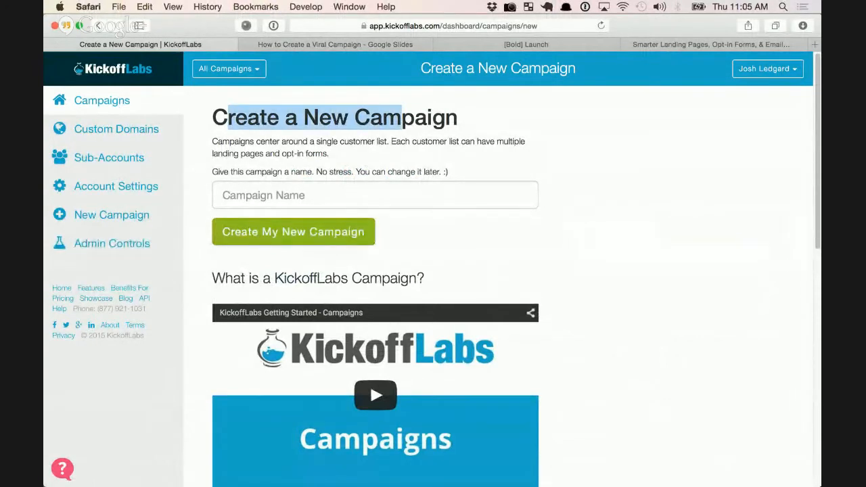
left_click(401, 118)
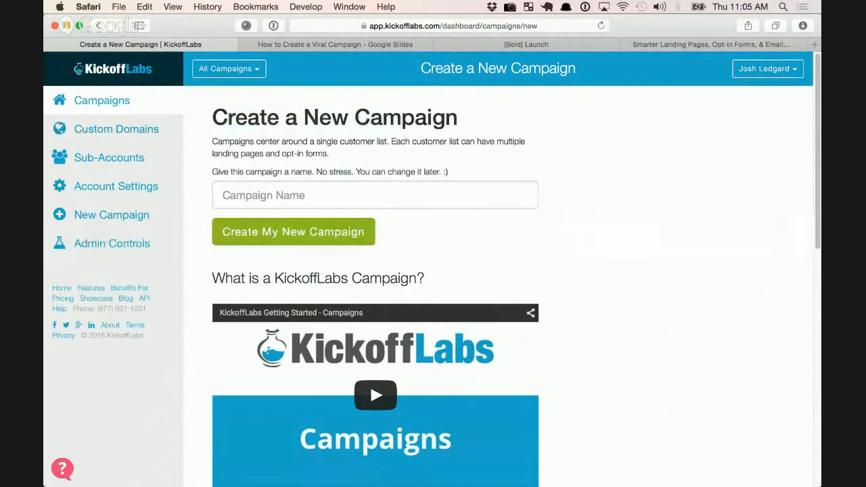
left_click(297, 196)
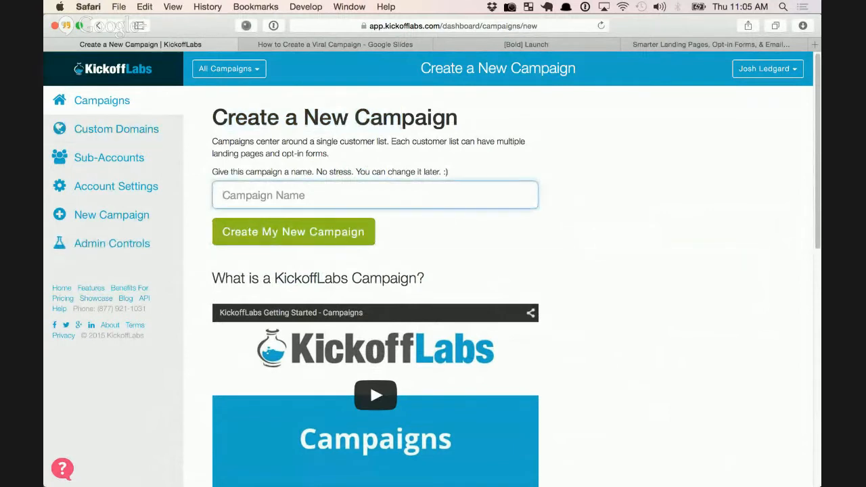
type("Name Cma")
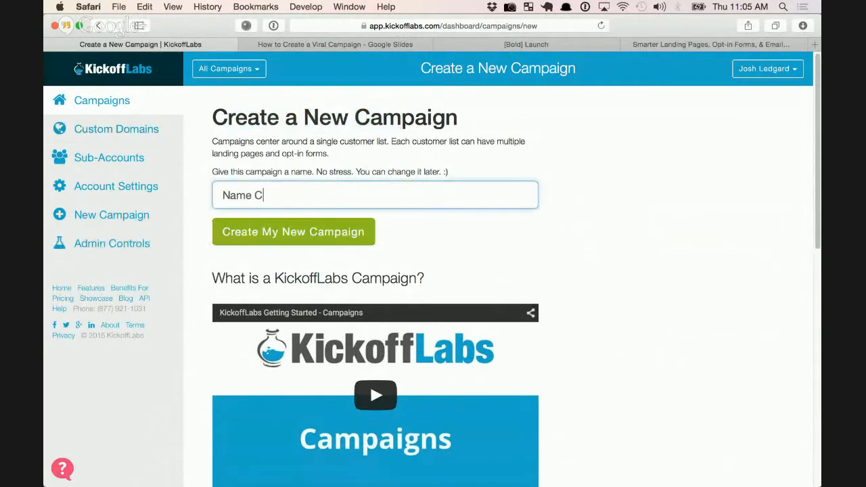
key("BackSpace")
key("BackSpace")
type("ampaign")
Switch to the Demo Pages & Forms campaign and start adding a way to collect leads
left_click(229, 69)
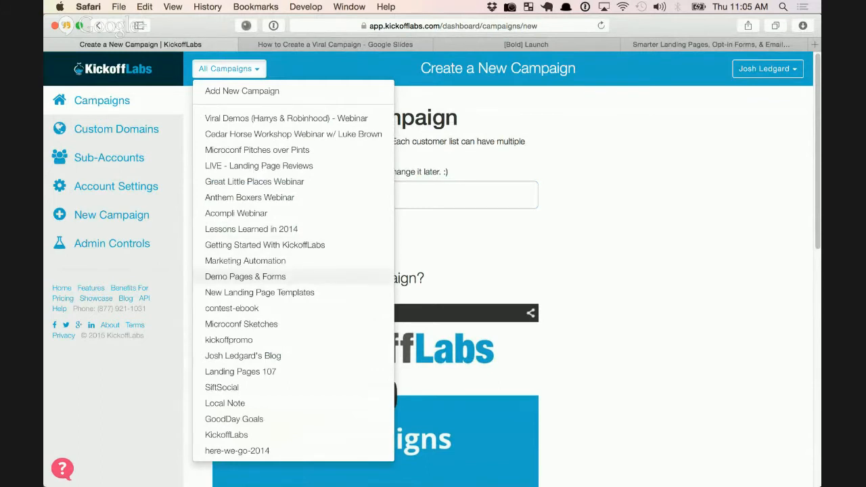
left_click(245, 276)
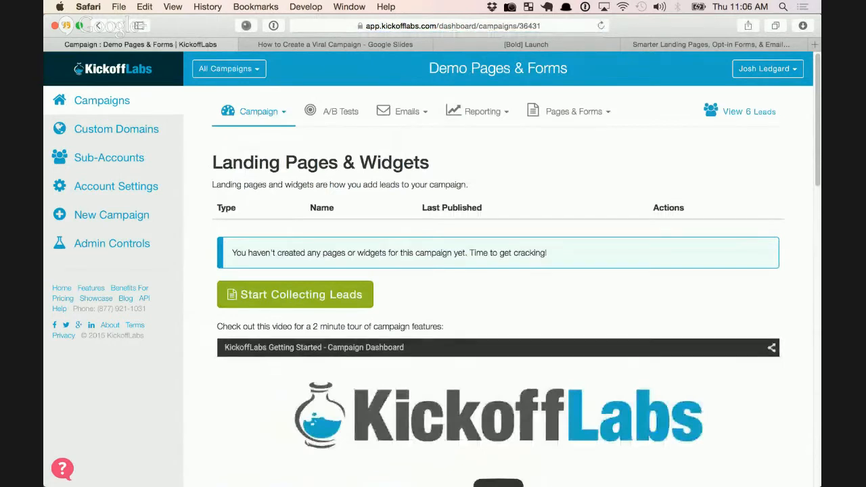
left_click_drag(547, 252, 231, 253)
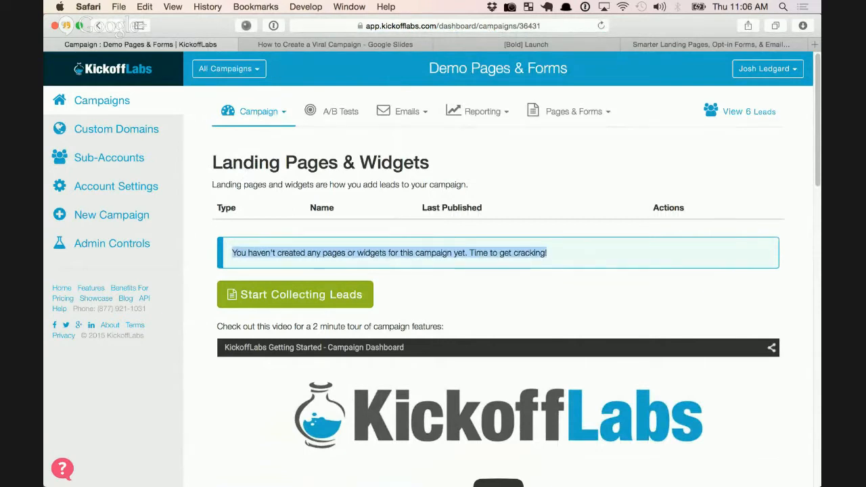
left_click(284, 261)
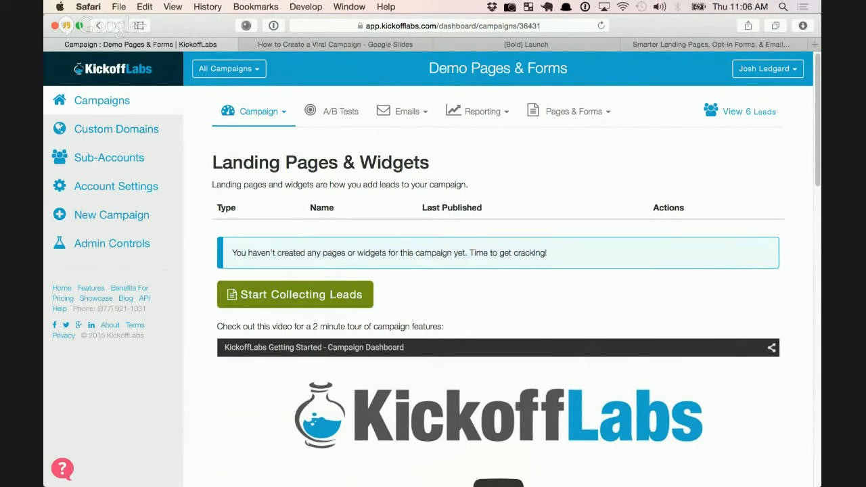
left_click(296, 295)
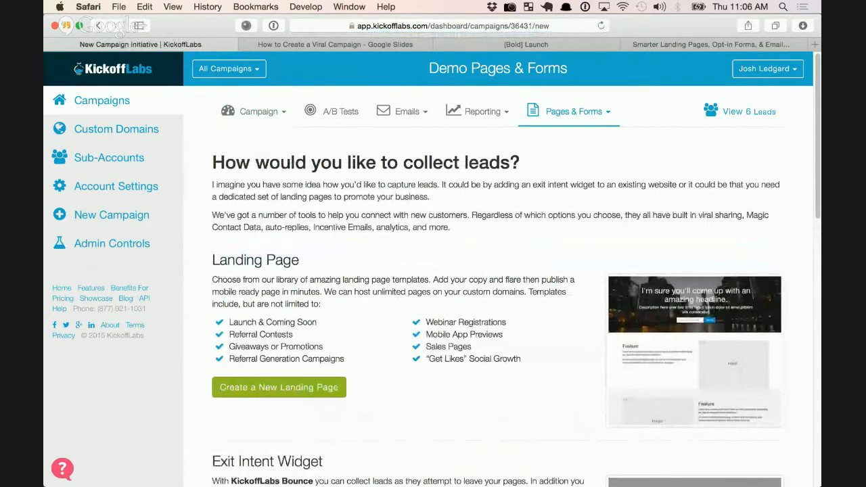
Browse the lead-collection options and choose to create a new landing page
scroll(498, 271, "down", 1)
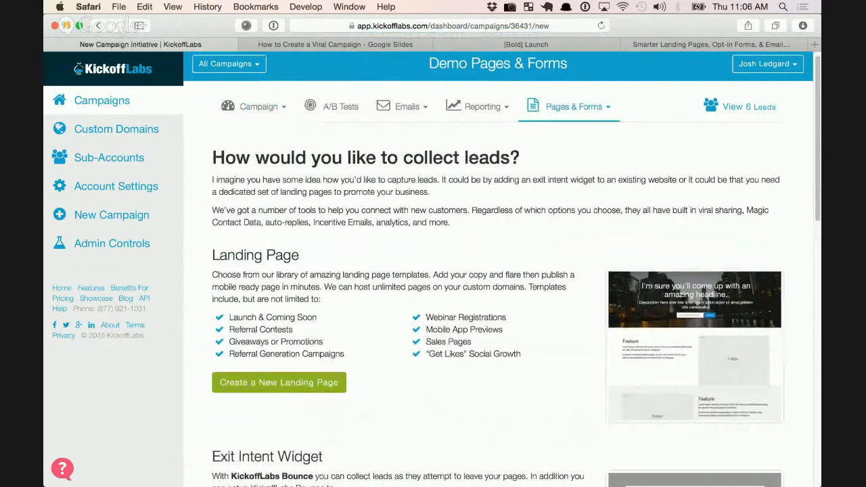
scroll(498, 270, "down", 5)
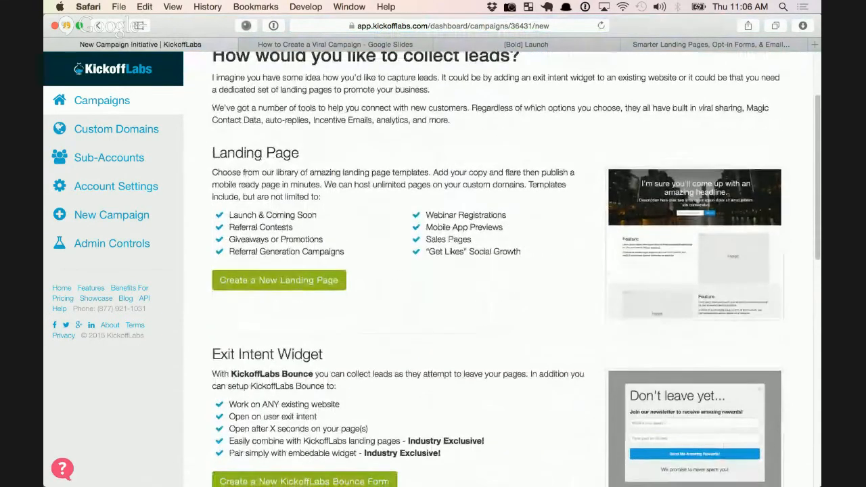
scroll(498, 271, "down", 9)
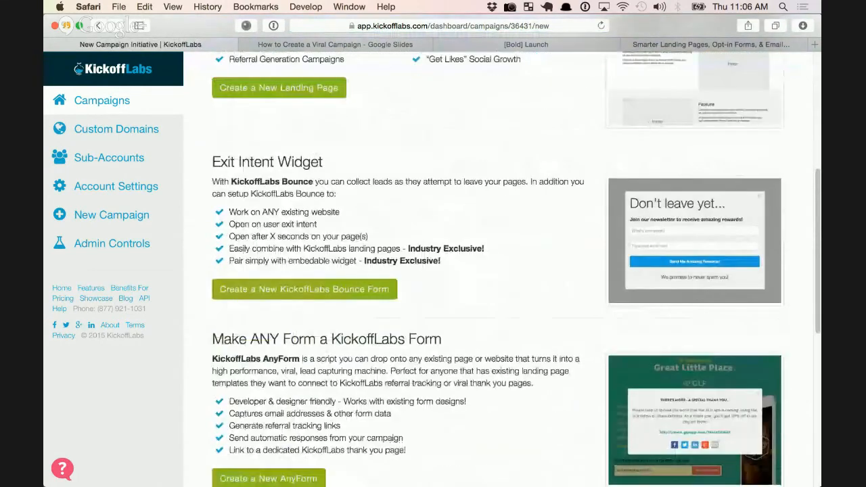
scroll(499, 271, "down", 7)
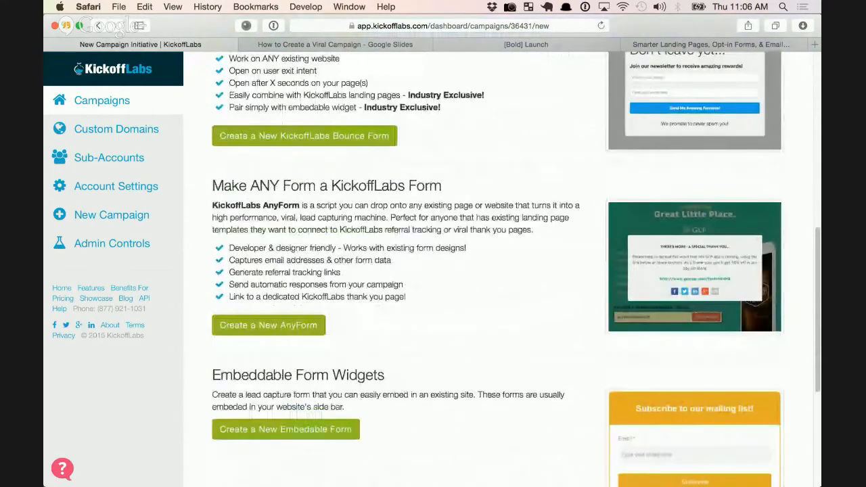
scroll(498, 271, "down", 3)
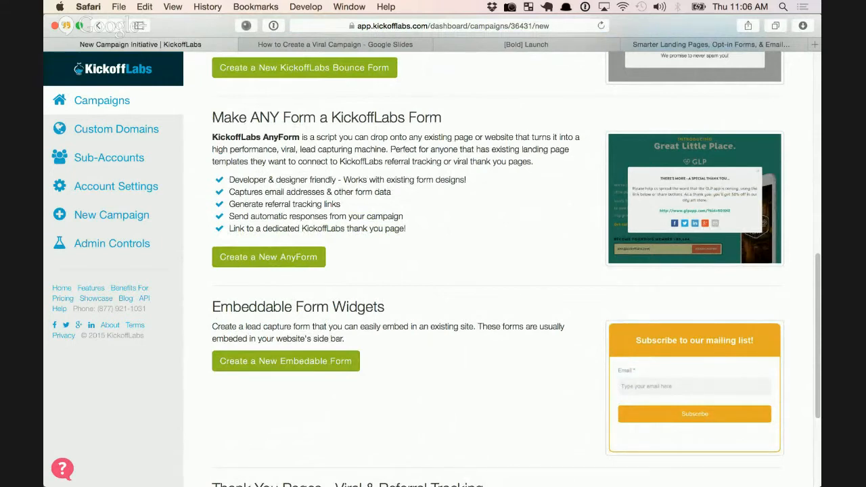
scroll(498, 271, "down", 3)
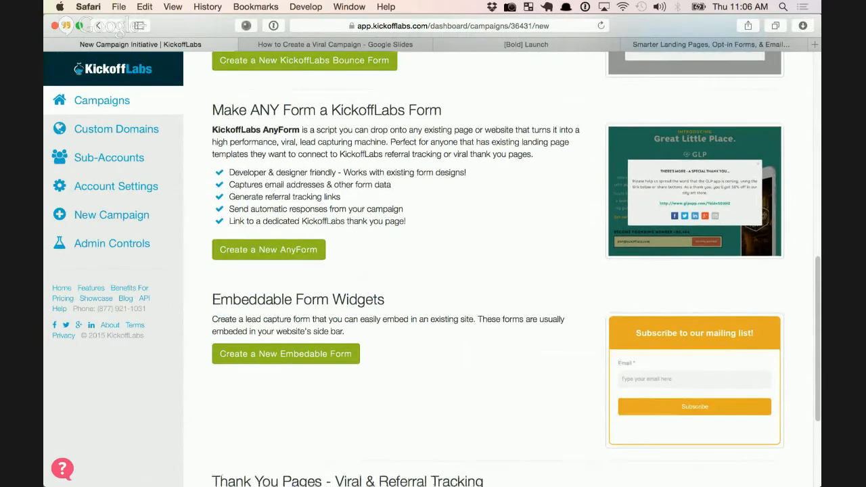
scroll(498, 271, "down", 2)
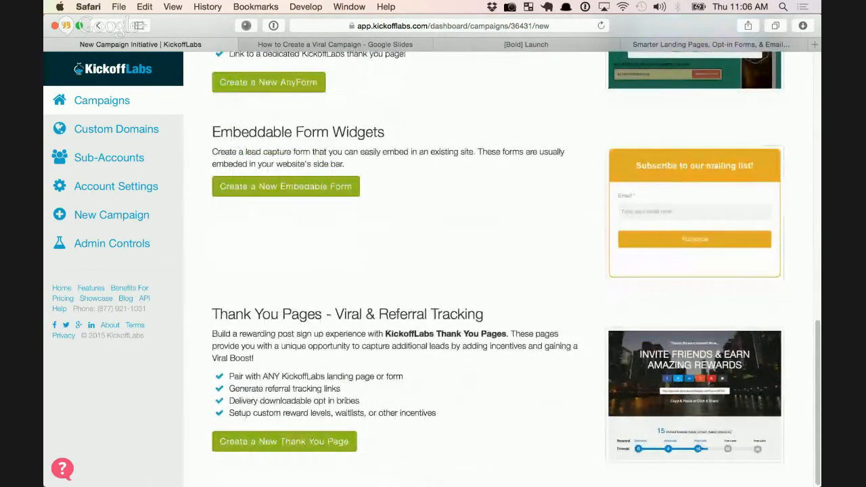
scroll(498, 271, "up", 15)
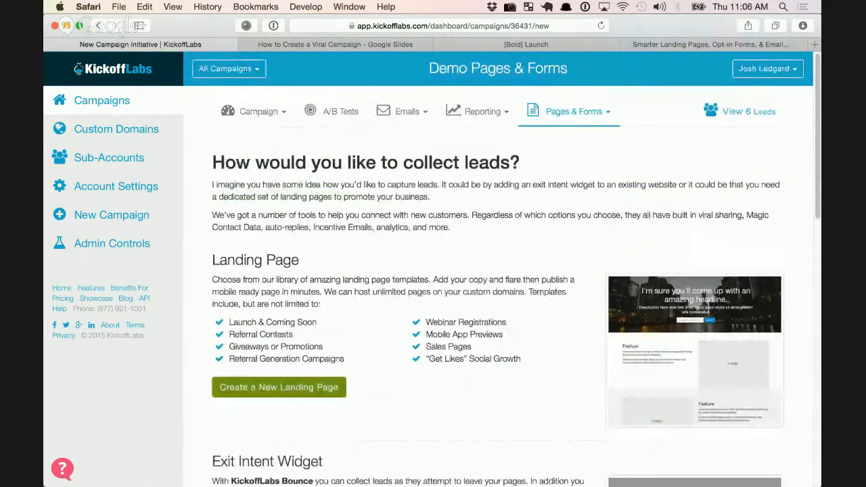
left_click(279, 388)
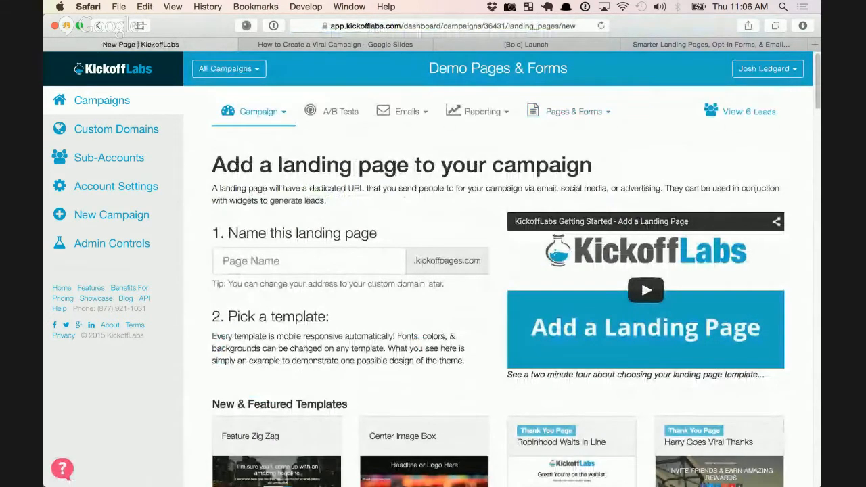
Pick the Harry Signs Up template from All Templates for the new landing page
scroll(424, 251, "down", 8)
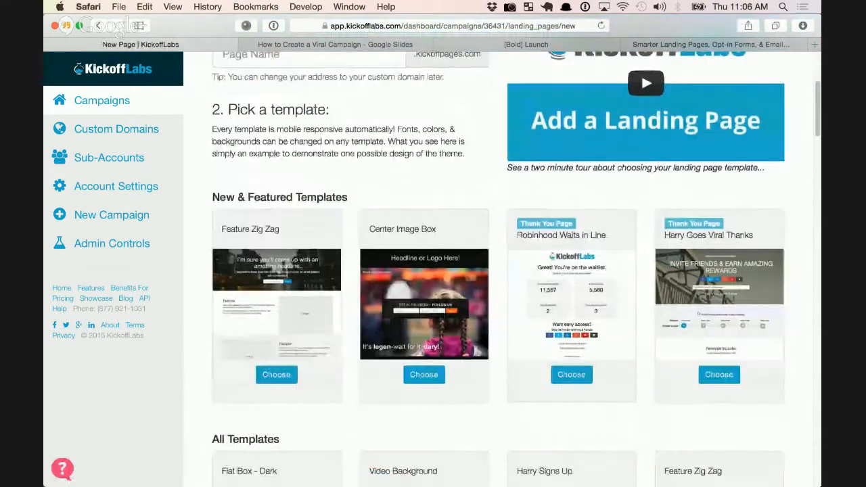
scroll(501, 270, "down", 4)
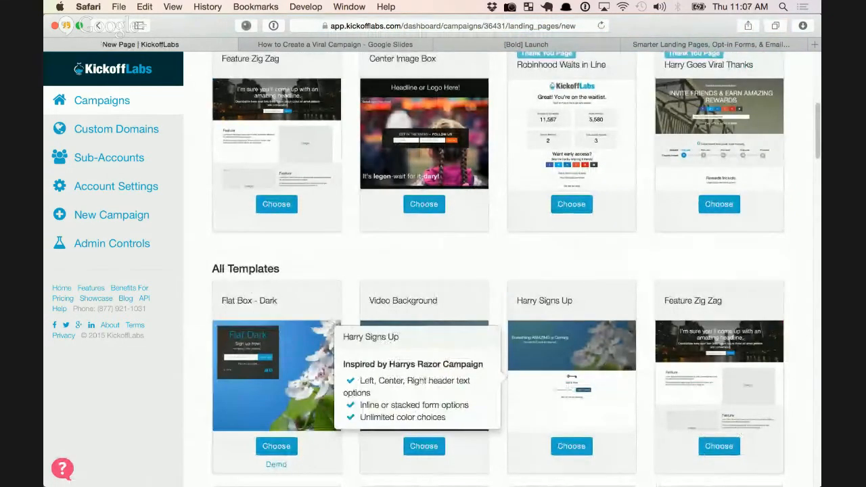
left_click(571, 446)
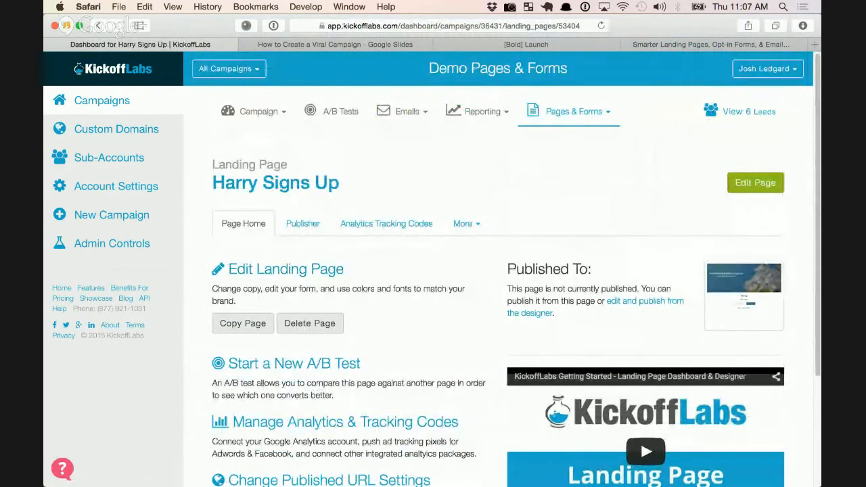
Open the Harry Signs Up page in the page designer from its dashboard
scroll(502, 259, "down", 3)
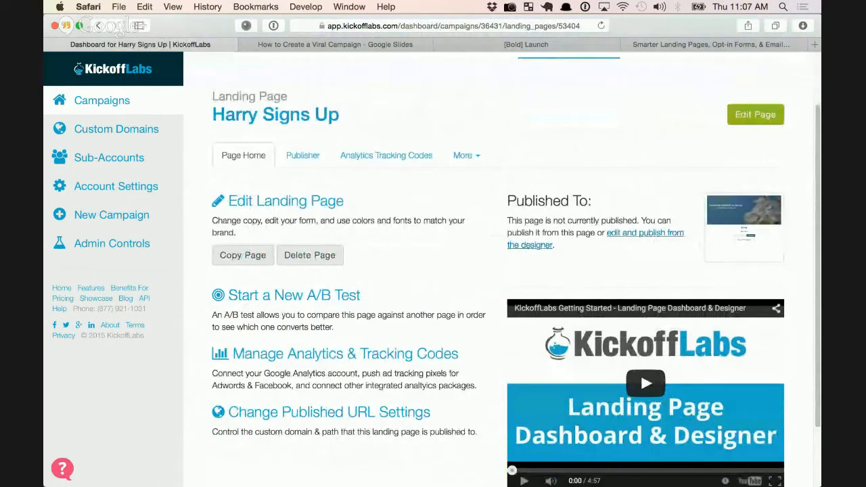
scroll(502, 260, "up", 3)
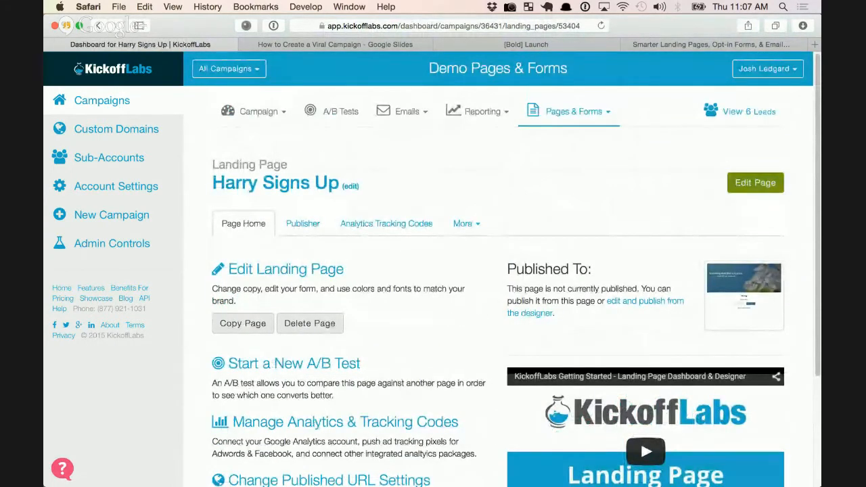
left_click(756, 182)
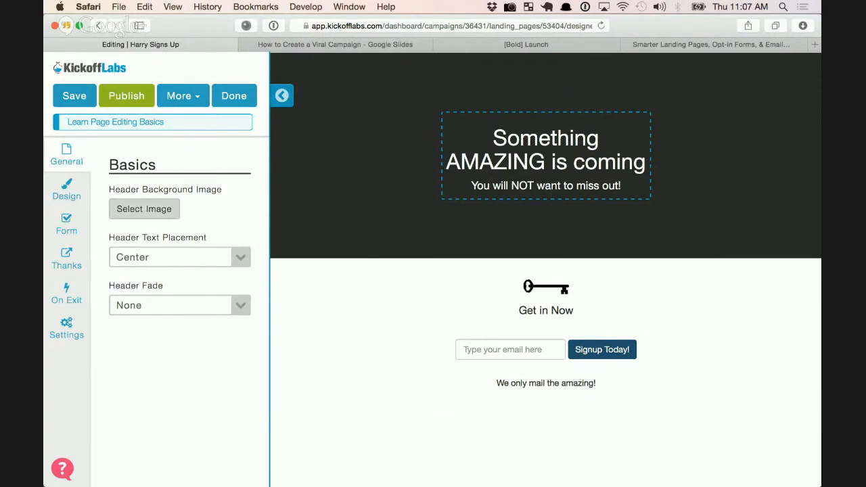
Set the header background to the blue DJ photo from People, left-align header text, and save
left_click(145, 209)
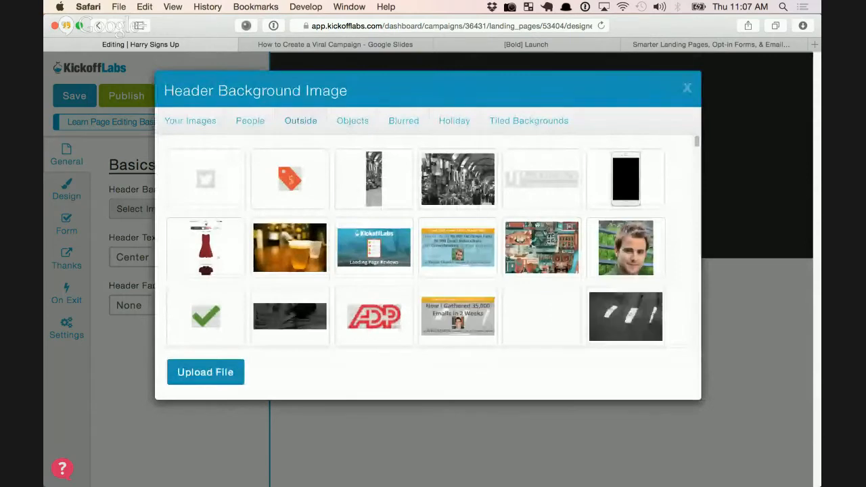
left_click(249, 120)
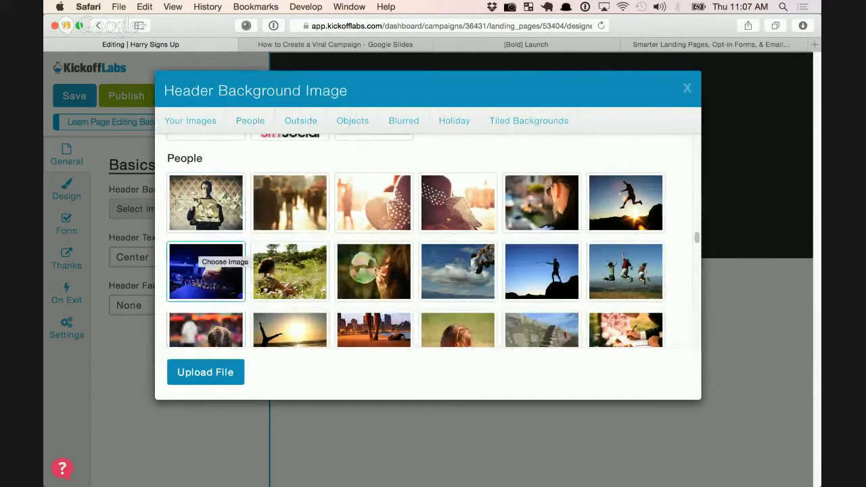
left_click(203, 258)
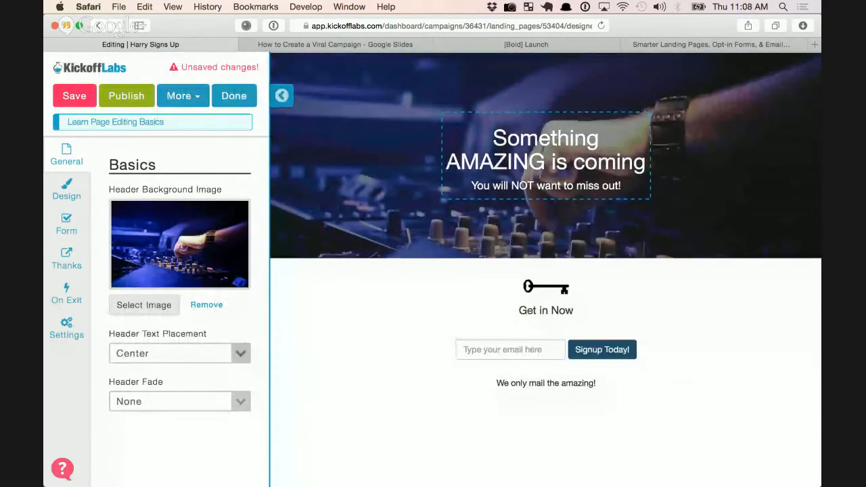
left_click(240, 353)
left_click(169, 373)
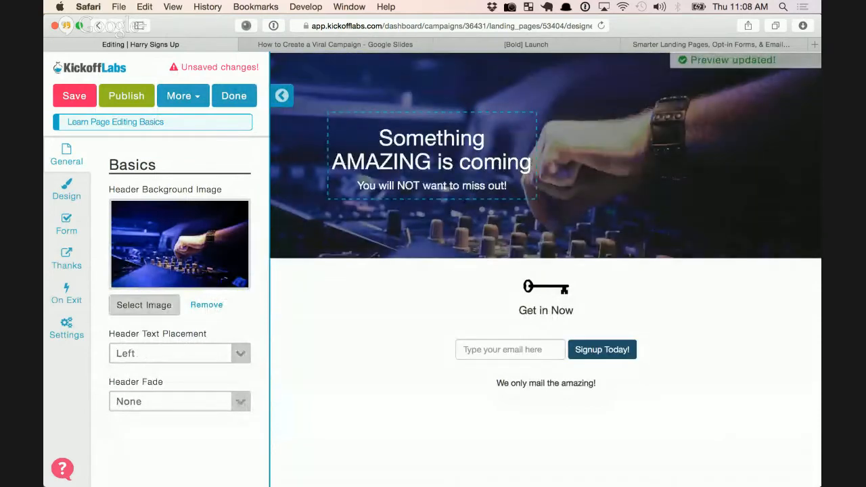
left_click(74, 96)
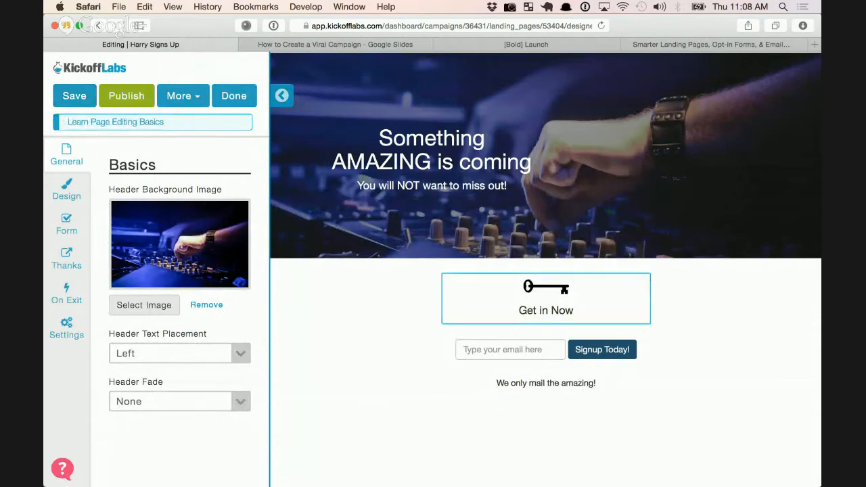
Replace 'Now' with 'new for a chance at exclusive launch items and discounts!' under the key
left_click(574, 310)
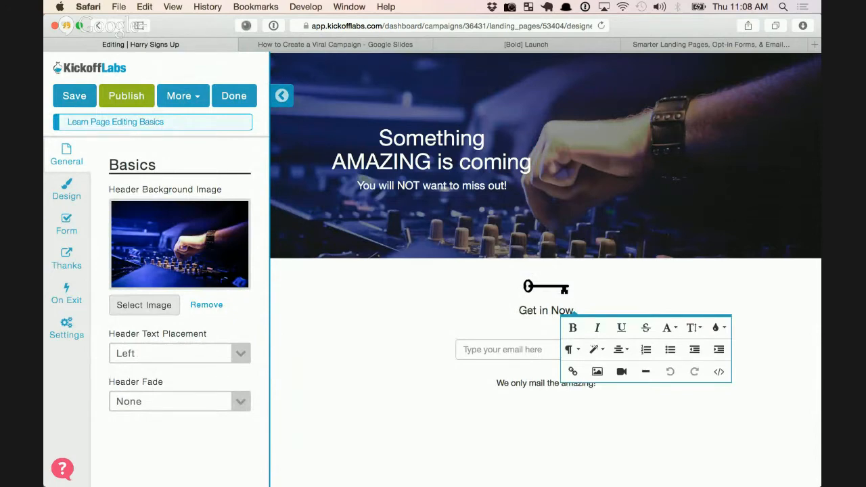
key("Escape")
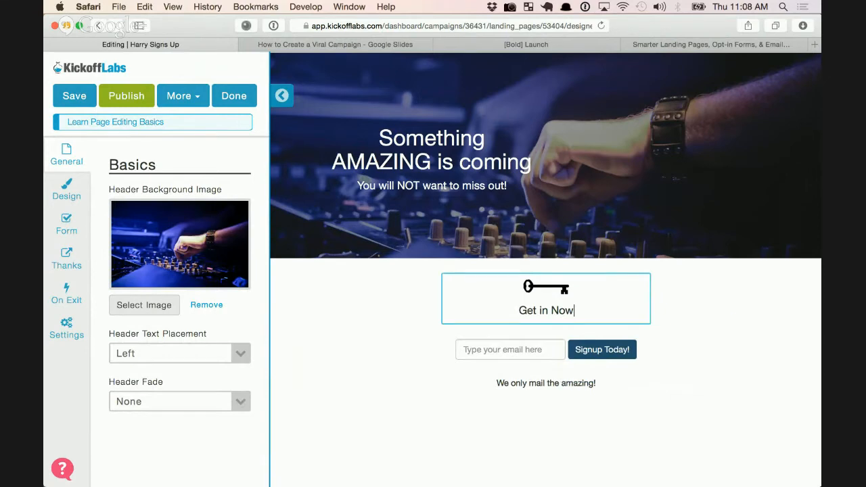
left_click(575, 310)
key("BackSpace")
key("BackSpace")
key("BackSpace")
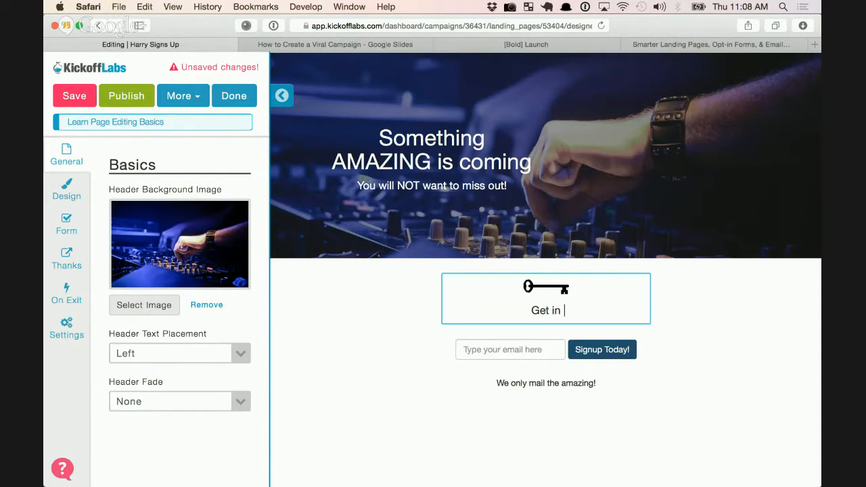
type("new for a chance at exc")
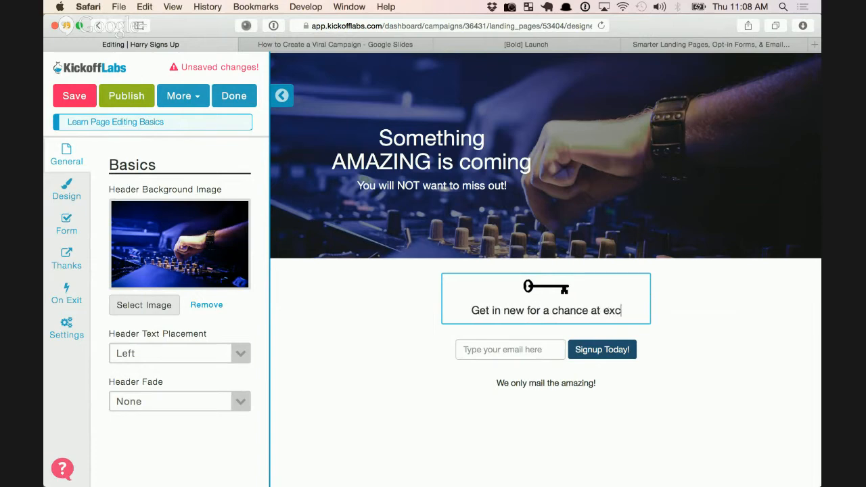
type("lusive launch items and ")
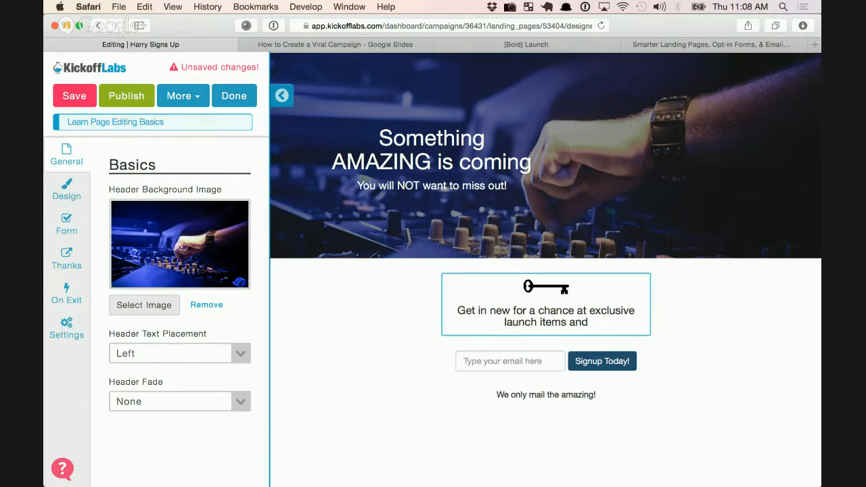
type("discounts")
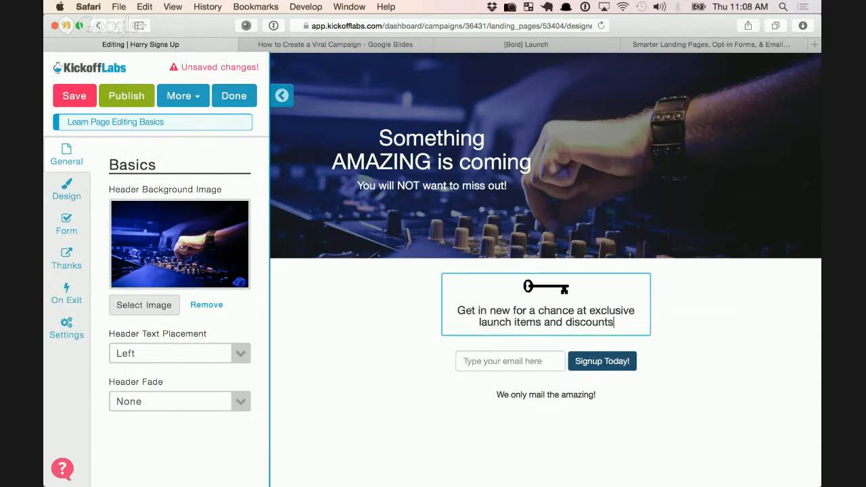
type("!")
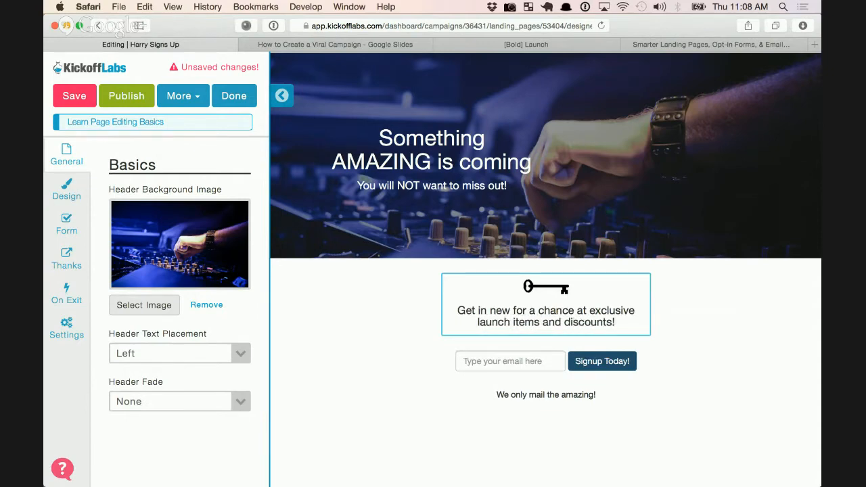
key("Escape")
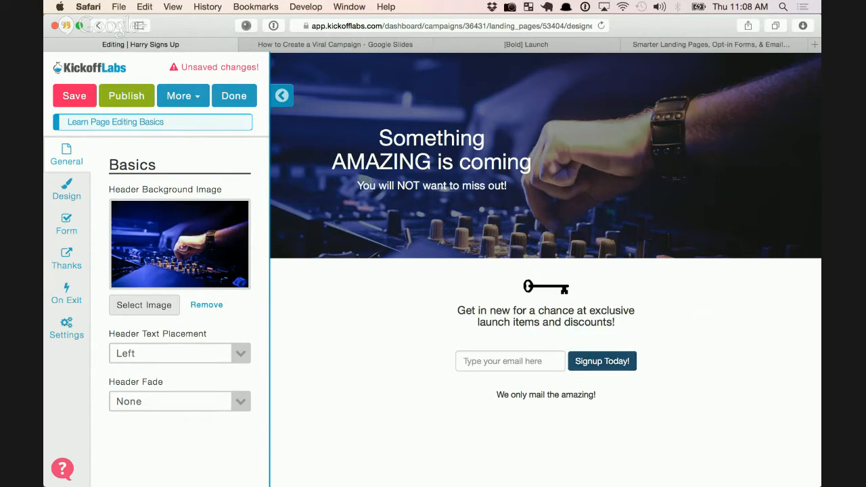
Change the signup form's Button Text to 'Get Amazing!' and save the draft
left_click(66, 225)
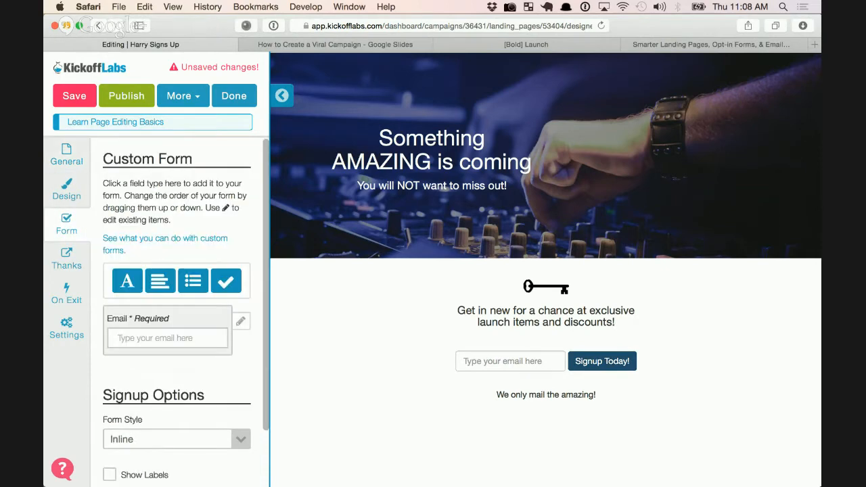
scroll(223, 284, "down", 2)
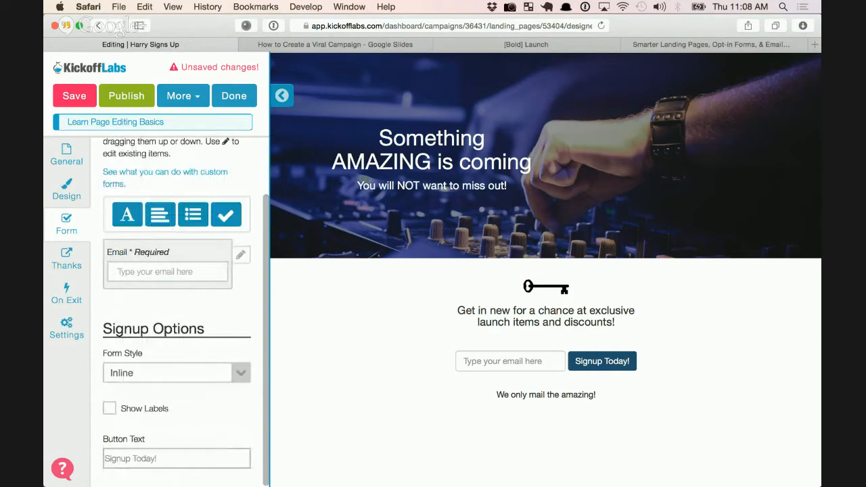
left_click_drag(156, 459, 103, 459)
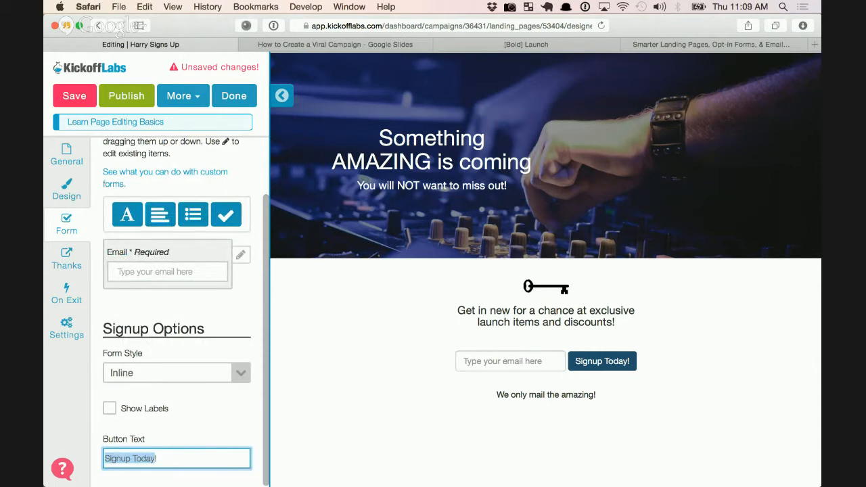
type("Get Amaa")
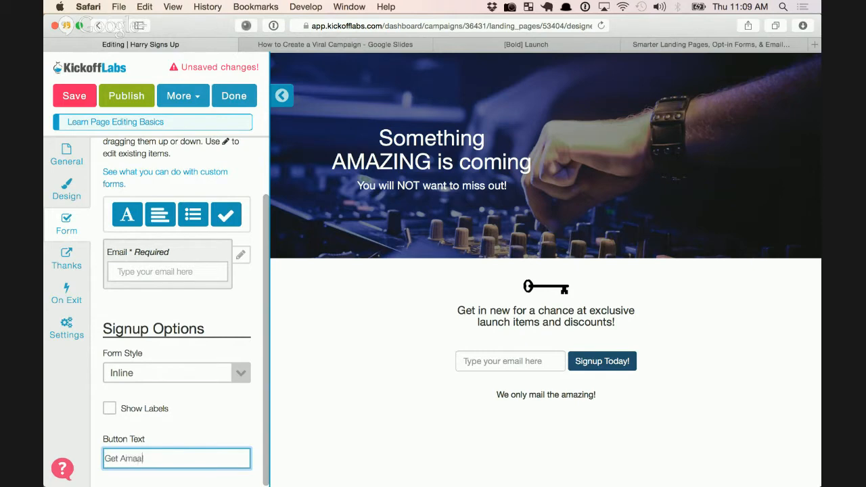
key("BackSpace")
type("z")
key("BackSpace")
type("zing!")
key("Tab")
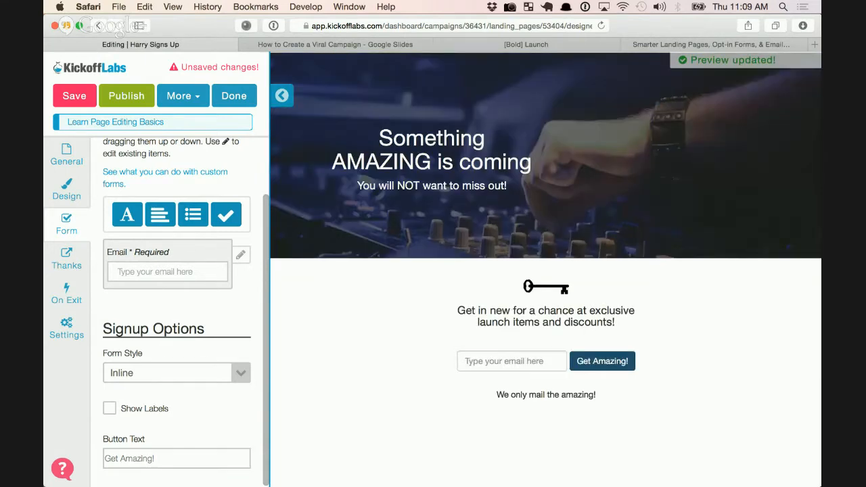
left_click(74, 95)
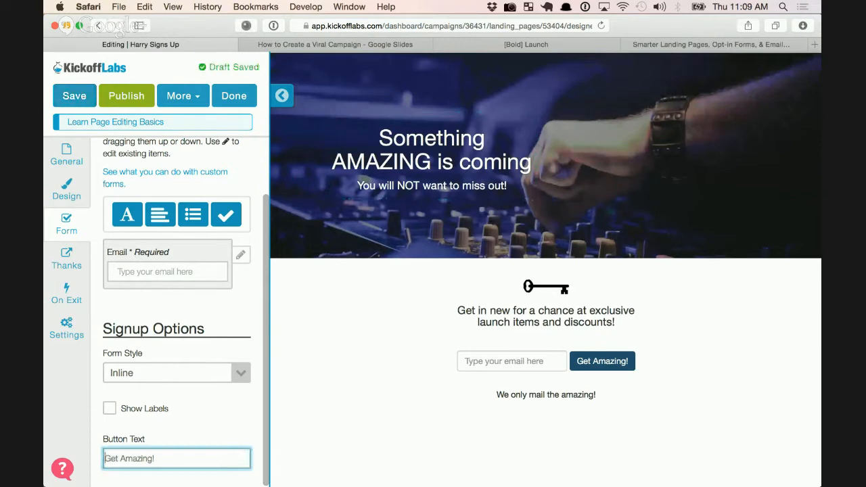
left_click(511, 362)
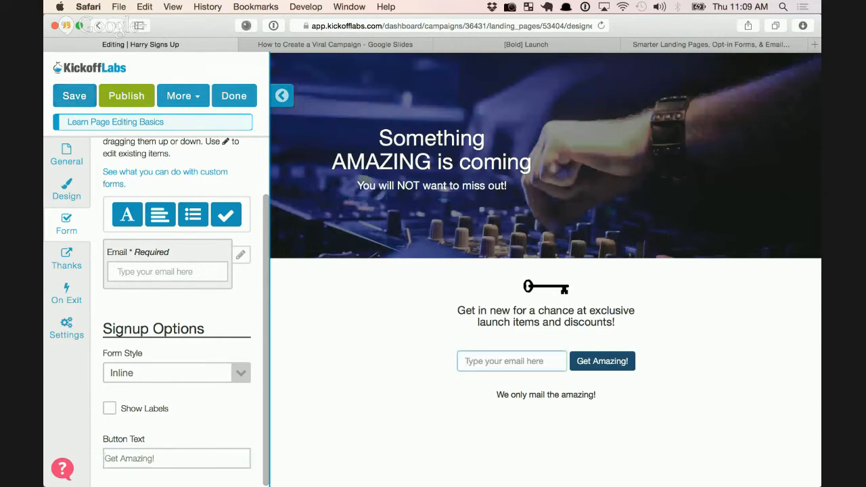
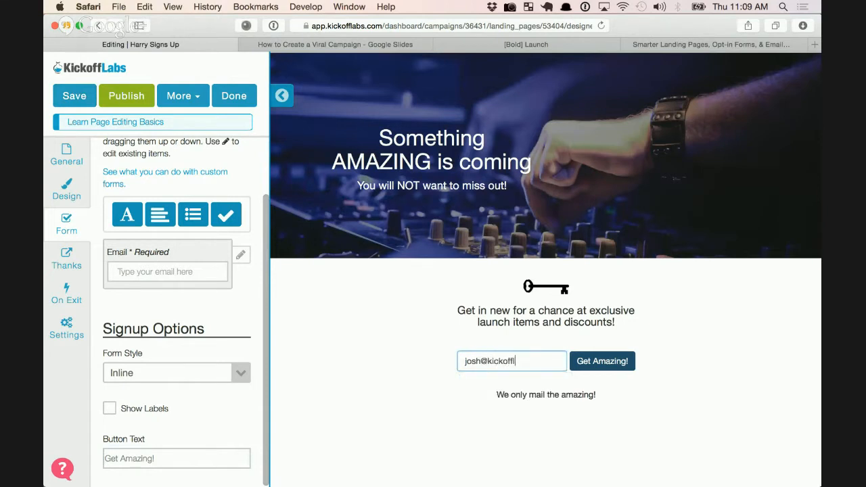
Submit a test email address in the preview to bring up the thank-you share panel
key("Return")
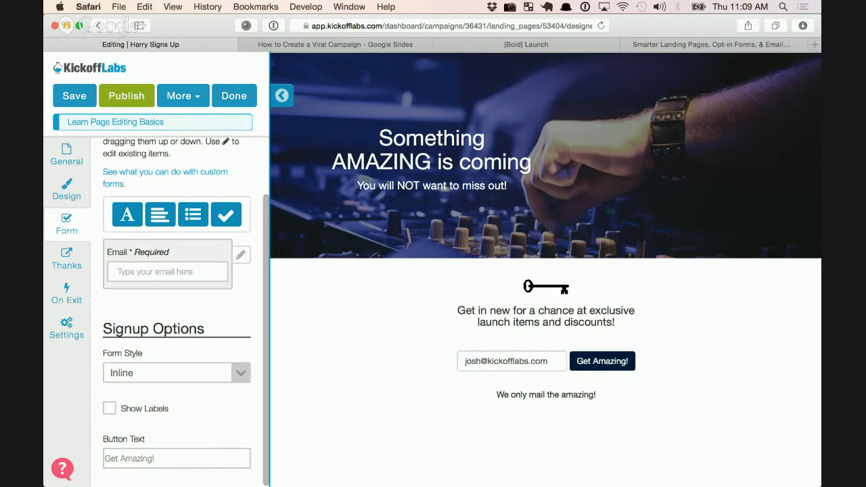
left_click(603, 362)
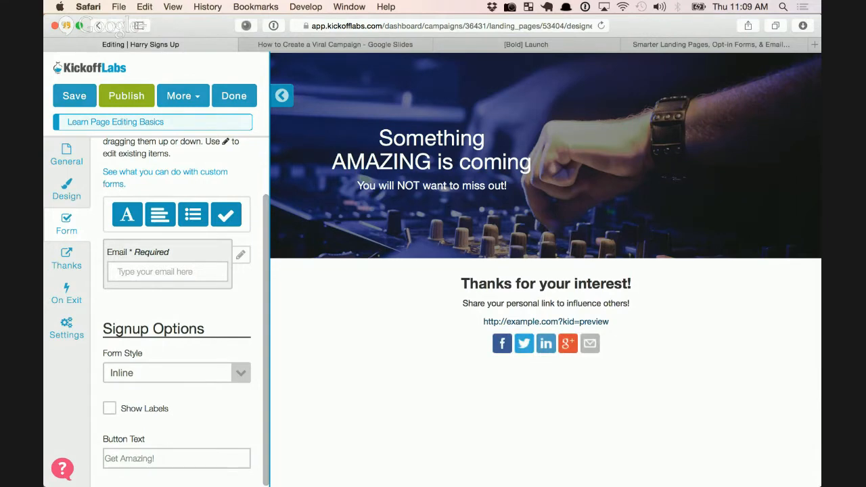
left_click_drag(478, 285, 600, 284)
left_click_drag(507, 304, 609, 304)
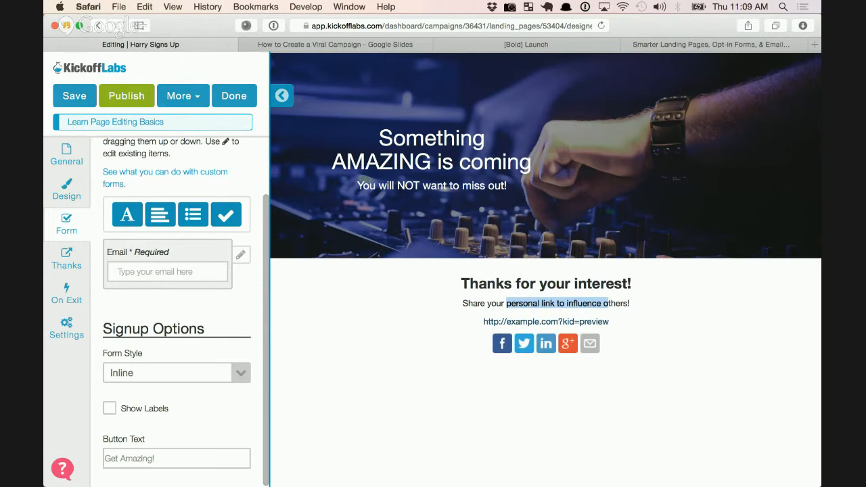
left_click(609, 305)
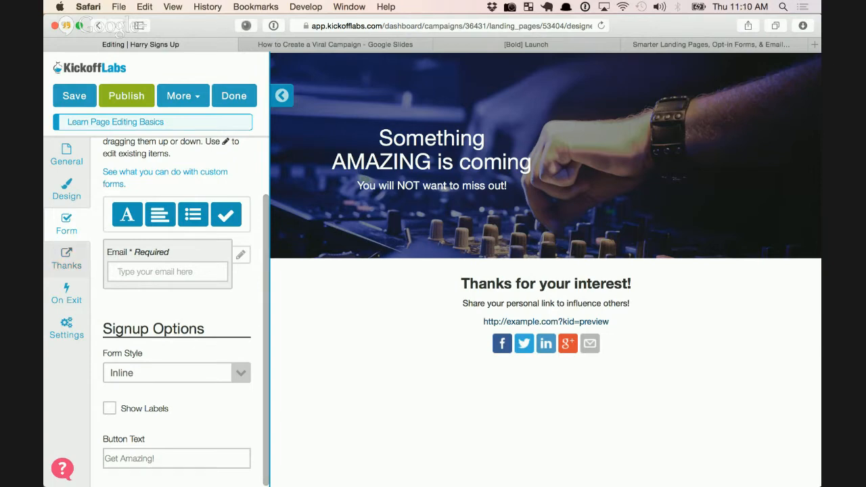
Append 'and earn rewards' to the Thank You Message and save the draft
left_click(66, 259)
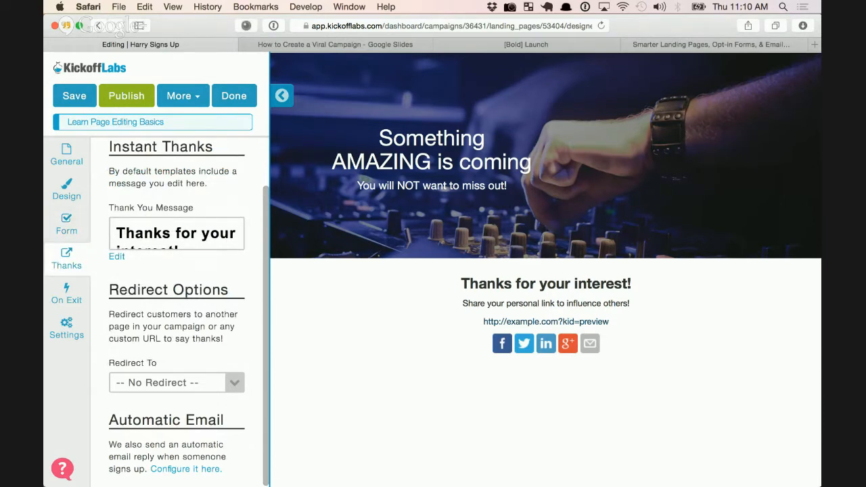
left_click(117, 257)
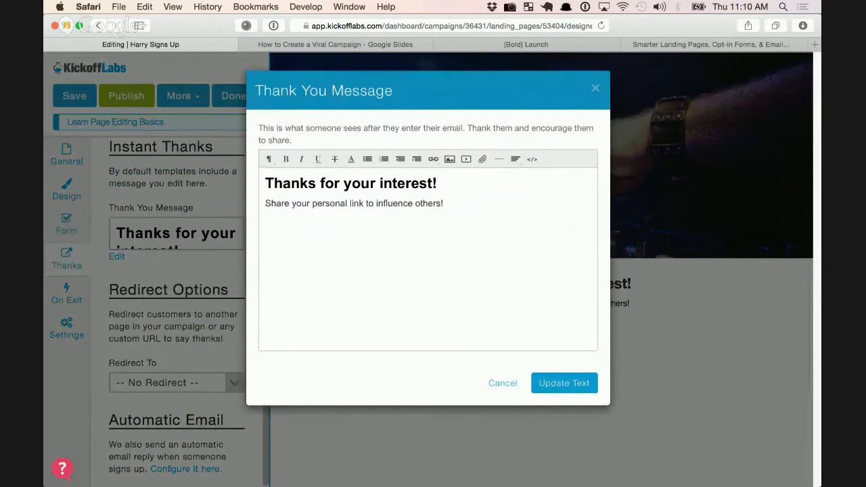
left_click(442, 204)
type("and earn rewards")
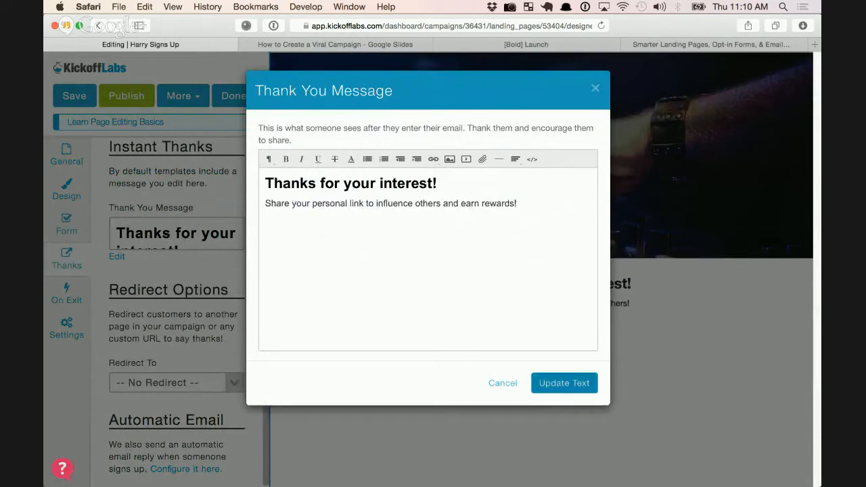
left_click(565, 384)
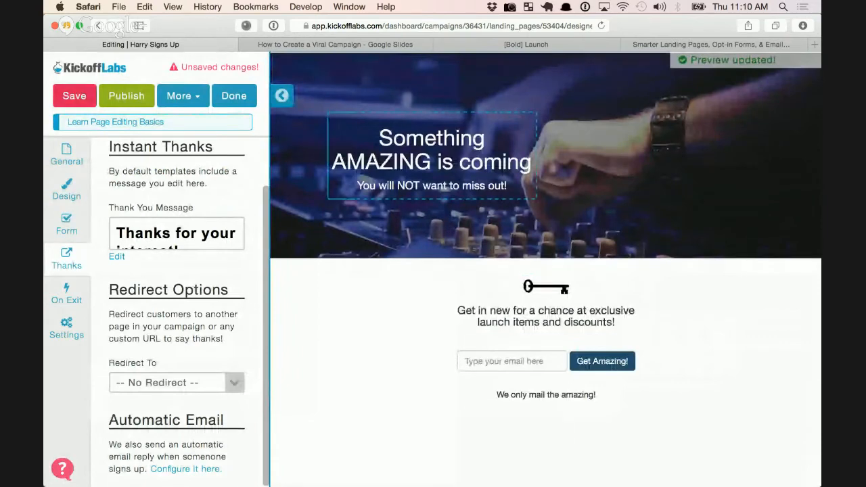
left_click(75, 96)
left_click(512, 361)
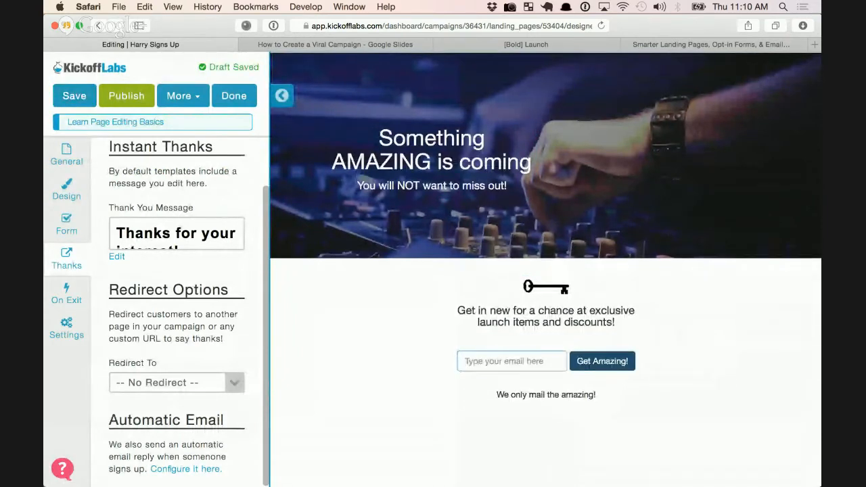
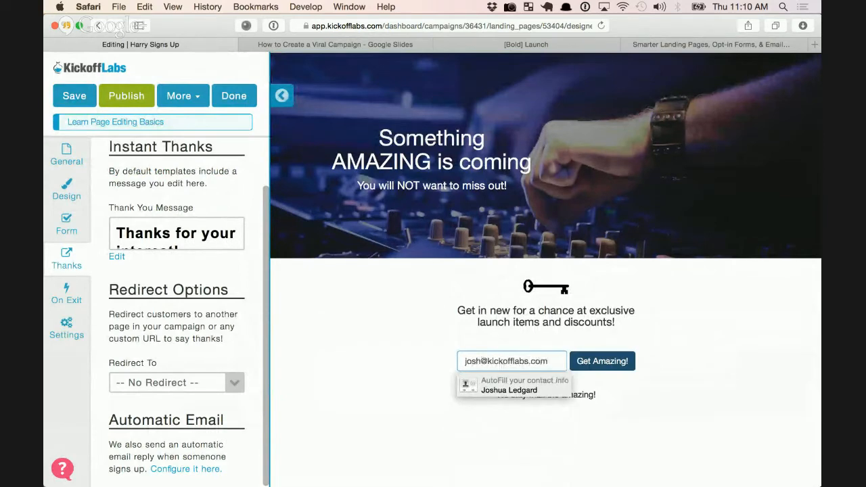
Submit another test email to verify the new thank-you text, then exit to the page dashboard
key("Return")
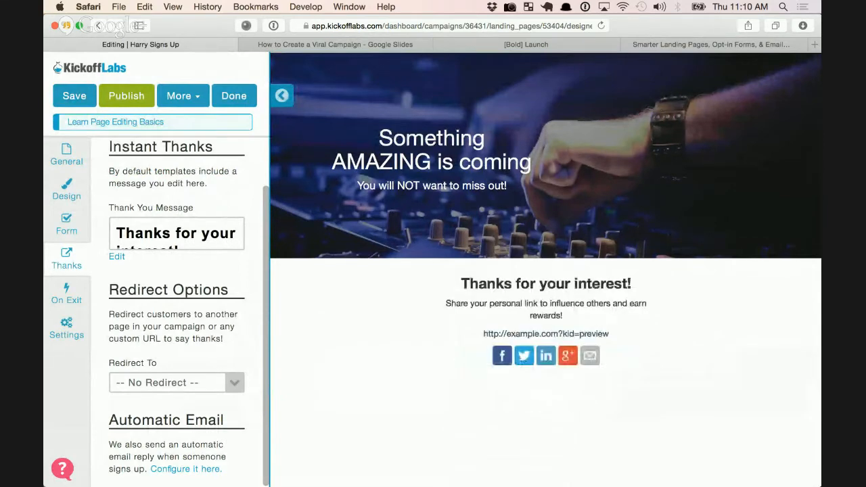
left_click_drag(562, 316, 548, 305)
left_click(548, 305)
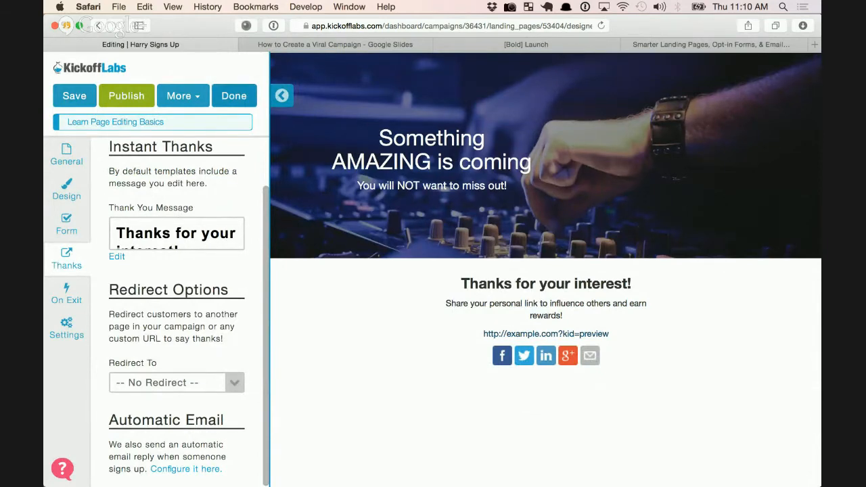
left_click(234, 95)
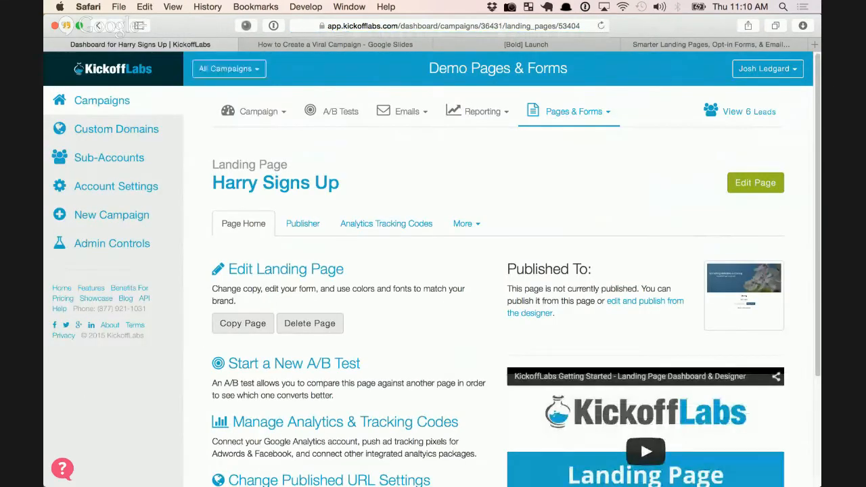
Create a new thank-you page from the Harry Goes Viral Thanks template via Pages & Forms
left_click(578, 112)
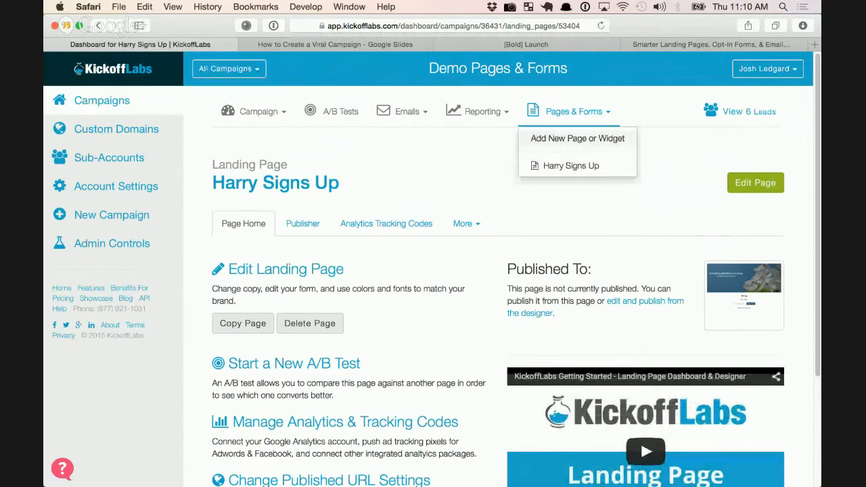
left_click(578, 139)
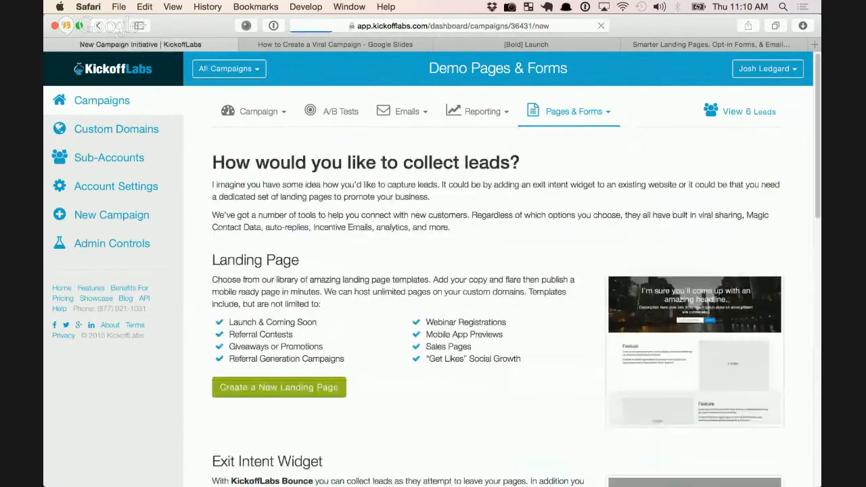
scroll(502, 271, "down", 10)
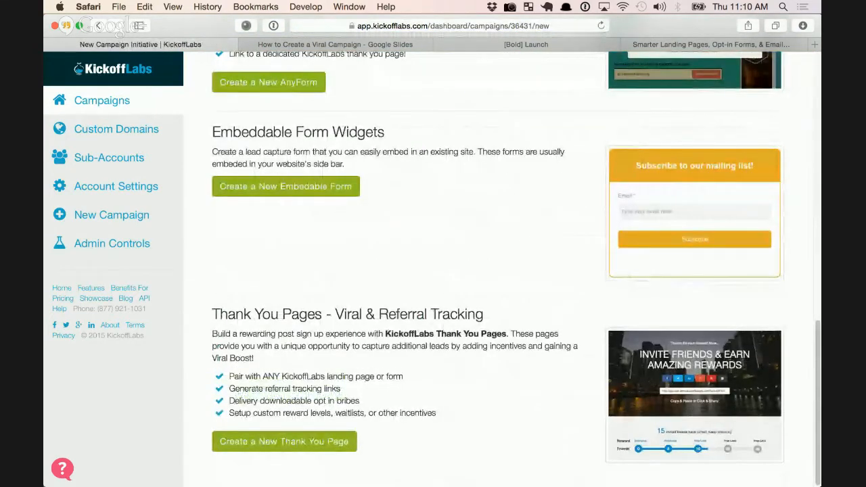
left_click(284, 442)
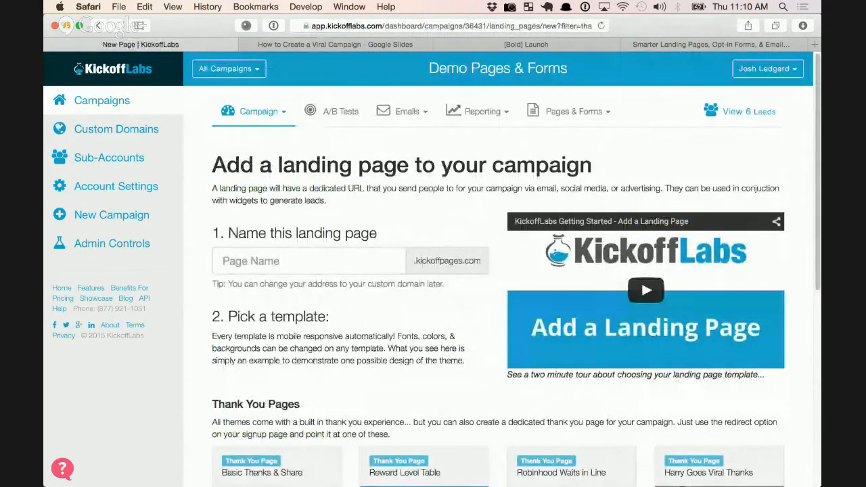
scroll(498, 271, "down", 1)
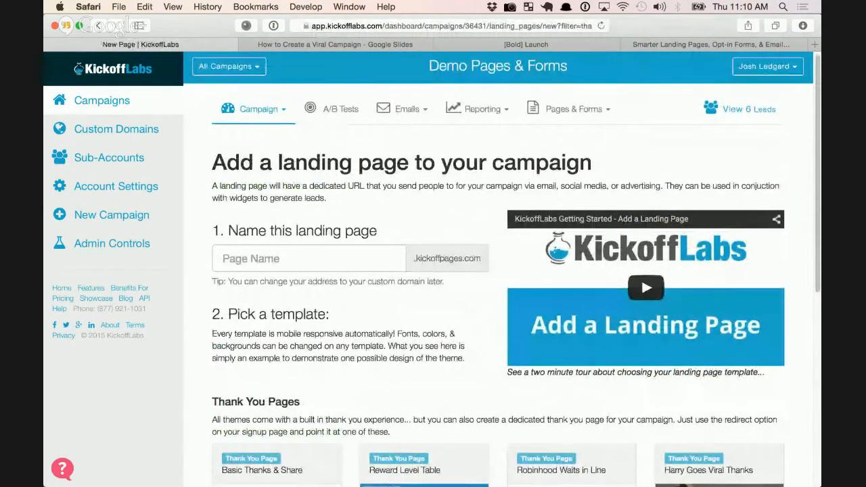
scroll(498, 271, "down", 2)
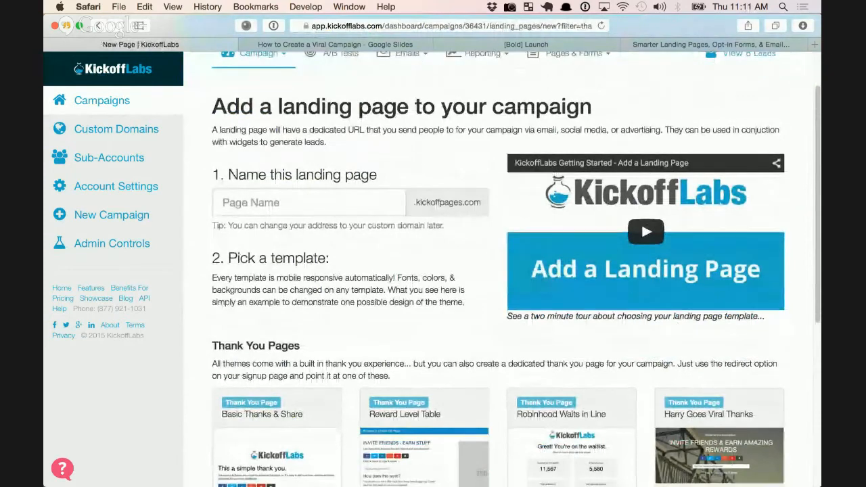
scroll(498, 271, "down", 5)
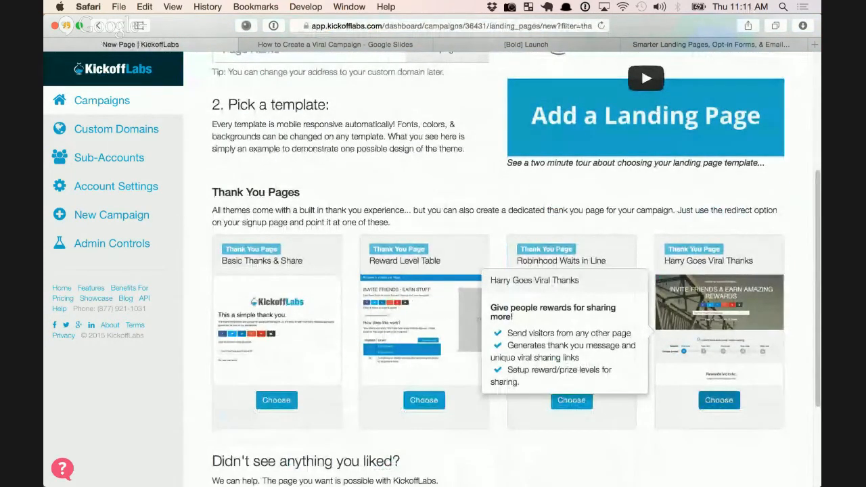
left_click(720, 400)
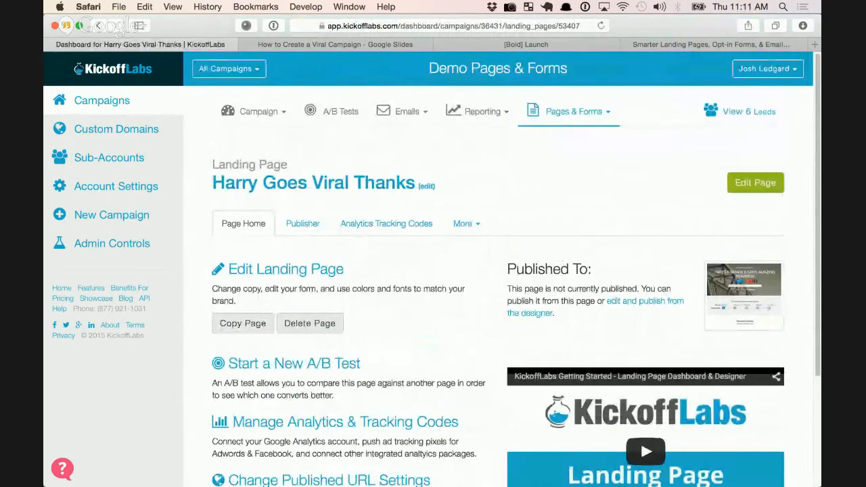
Open the Harry Goes Viral Thanks page in the designer and bring up the Header Background Image picker
left_click(756, 183)
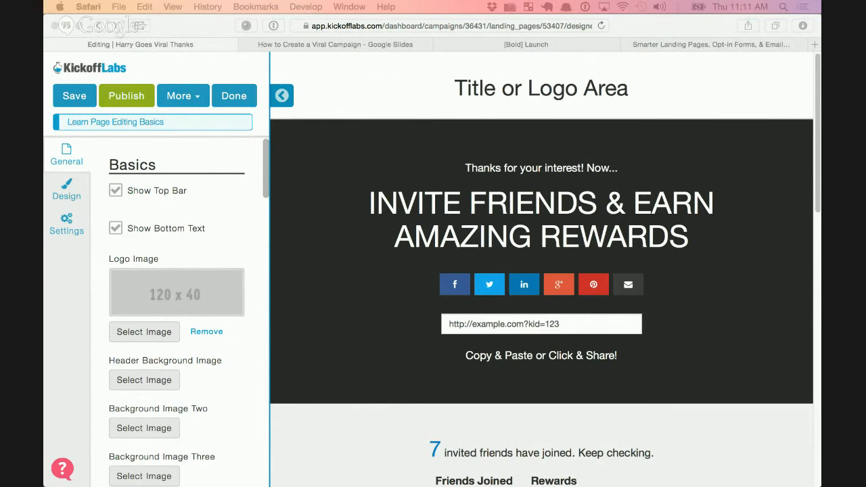
left_click(542, 88)
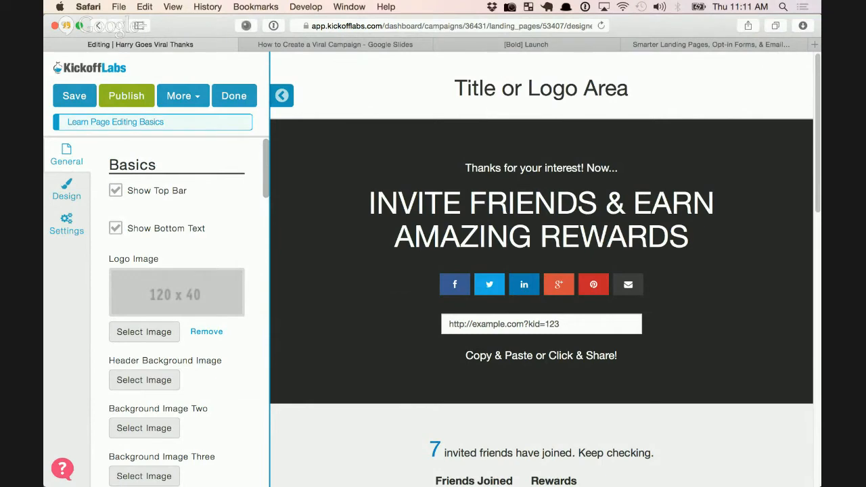
left_click(144, 380)
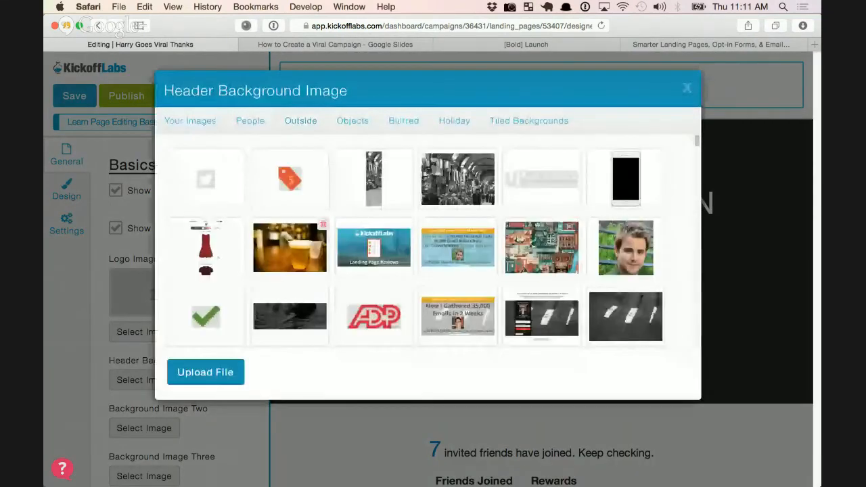
Use the blue mixing-desk photo from People as the header background and uncheck Show Top Bar
left_click(251, 121)
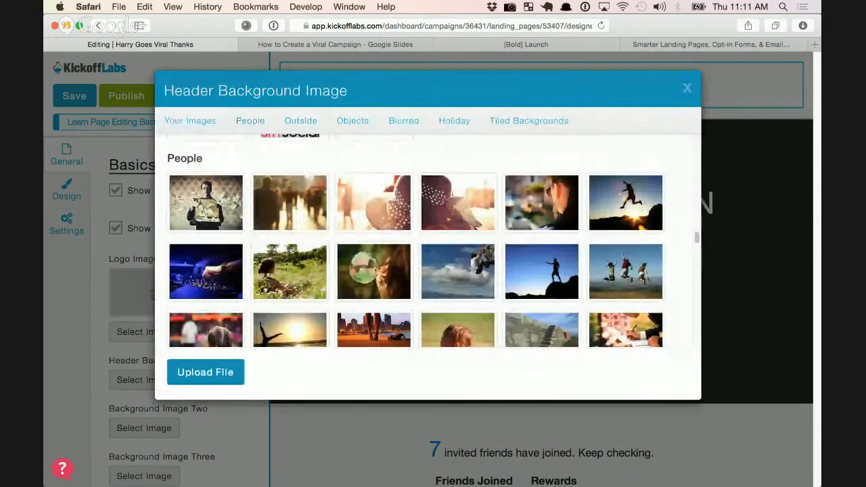
left_click(206, 271)
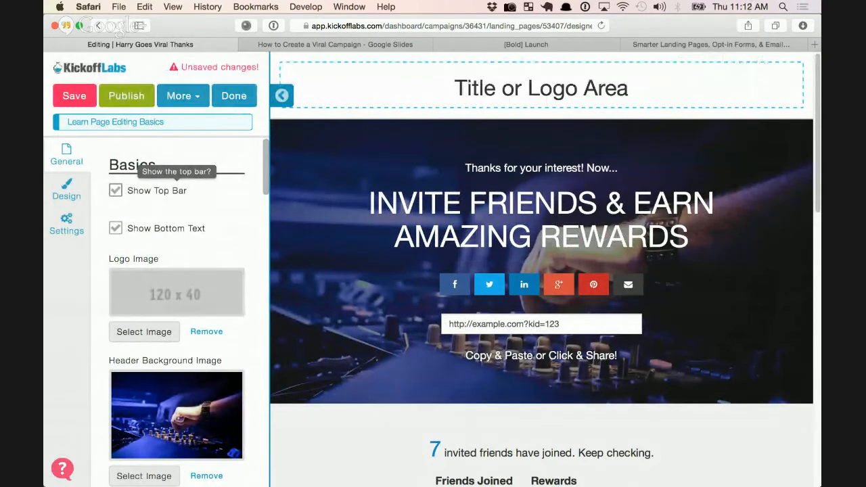
left_click(116, 190)
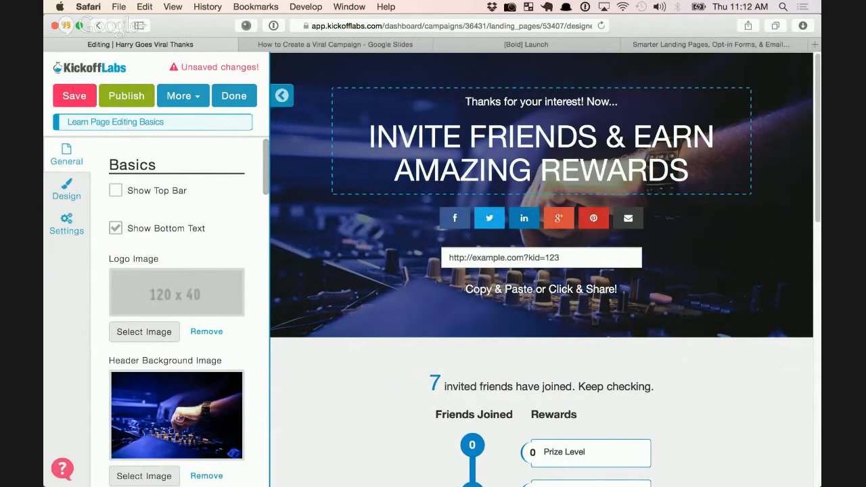
Turn off Pinterest and Google Plus sharing while keeping Copy Paste Sharing enabled
scroll(176, 304, "down", 10)
scroll(176, 305, "down", 15)
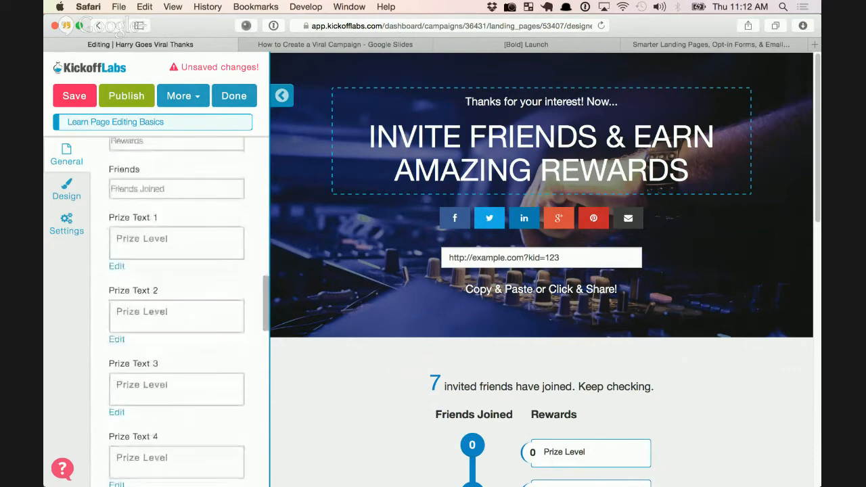
scroll(176, 304, "down", 8)
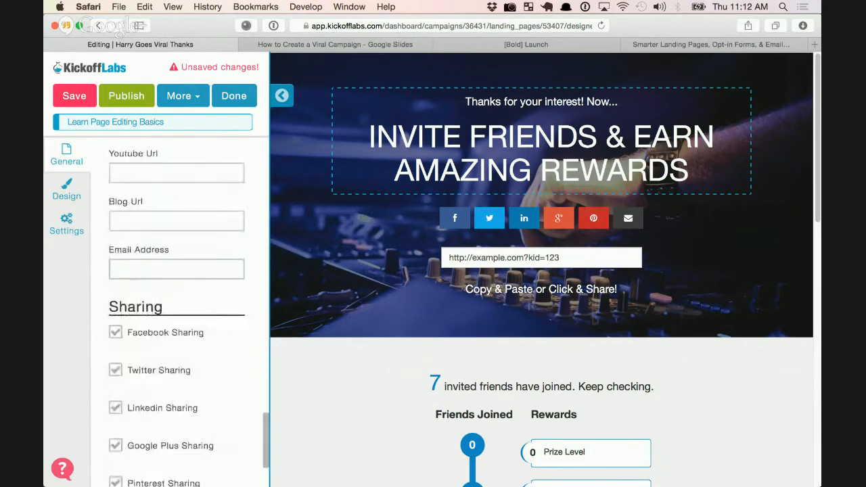
scroll(176, 304, "down", 4)
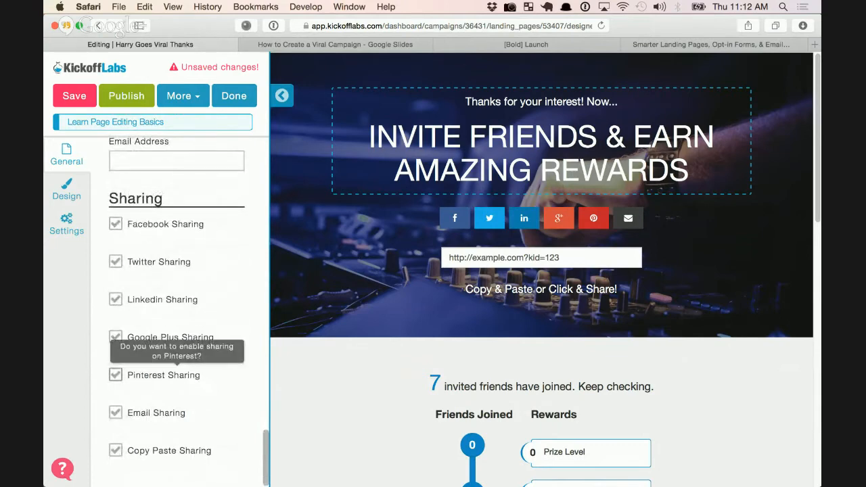
left_click(115, 375)
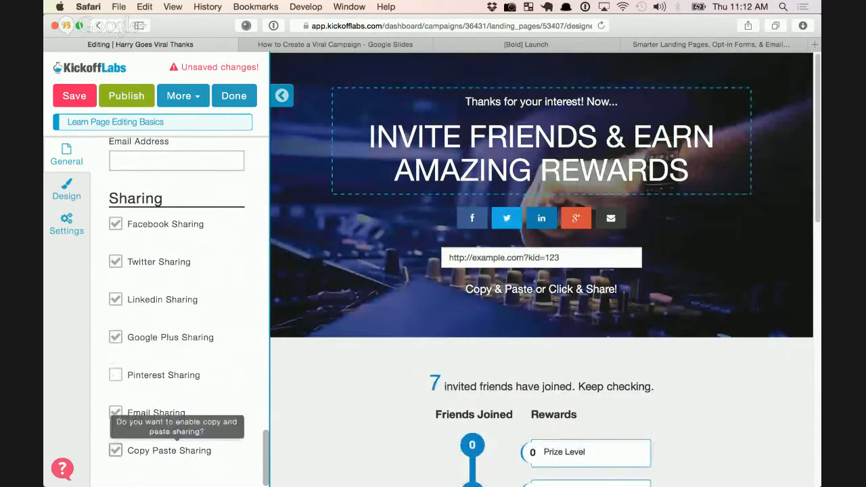
left_click(115, 450)
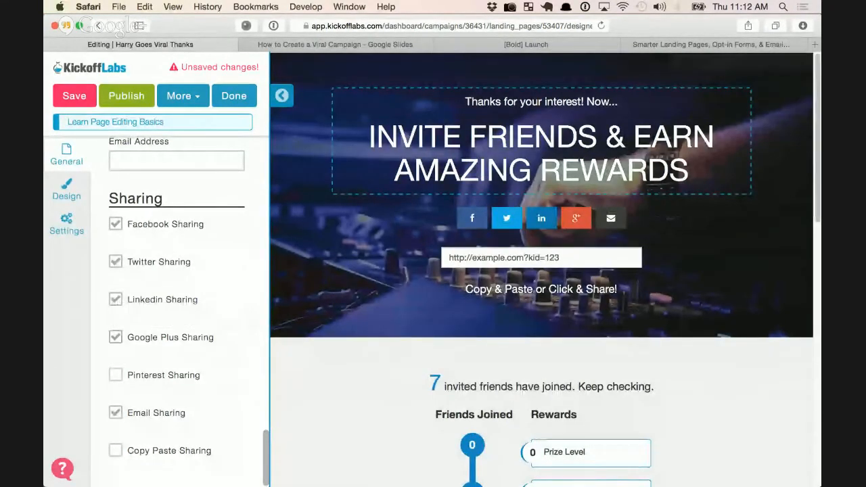
left_click(115, 451)
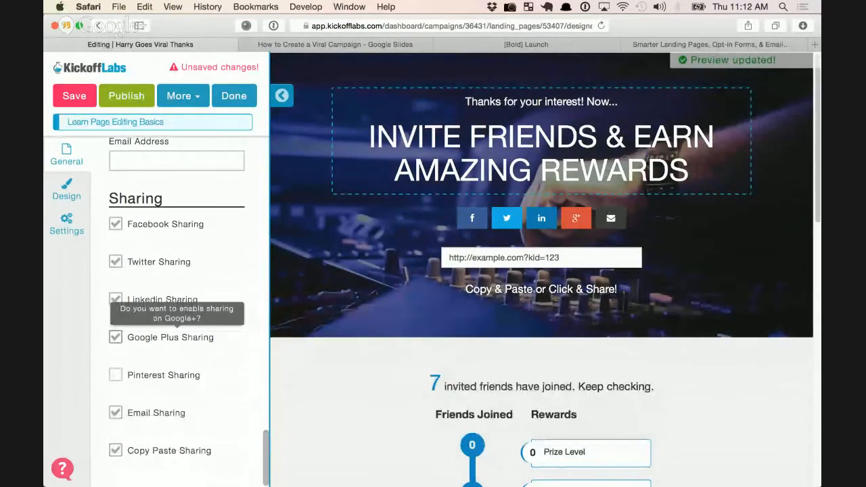
left_click(116, 337)
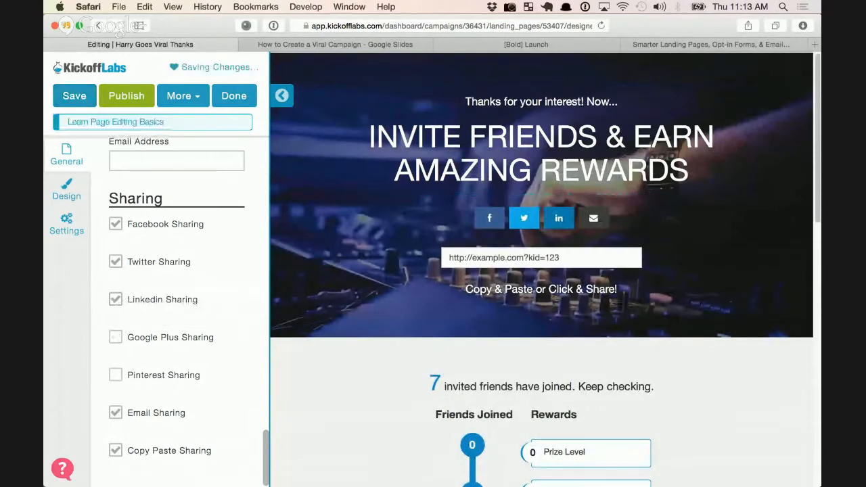
Highlight the 7 in the preview's invited-friends count, then clear the highlight
scroll(592, 210, "down", 4)
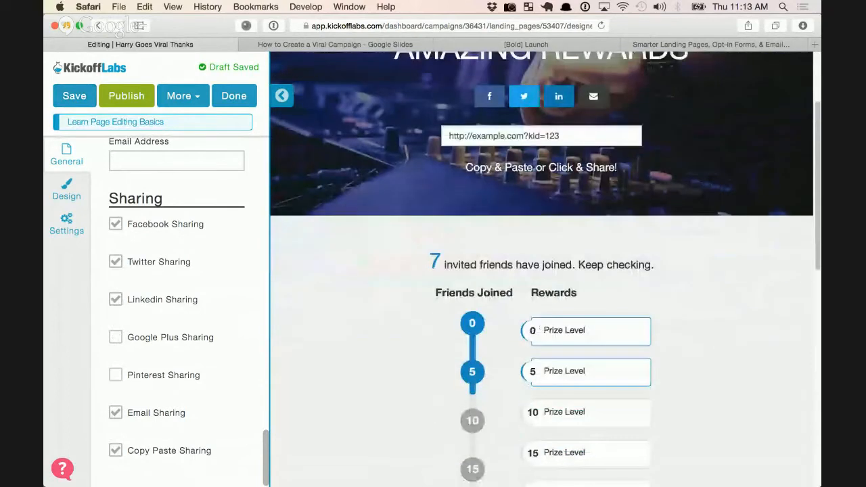
scroll(593, 207, "up", 4)
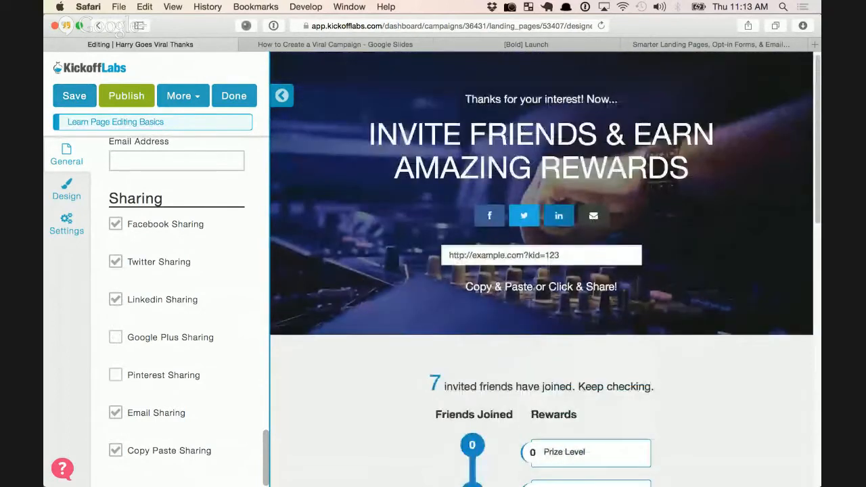
scroll(593, 207, "down", 3)
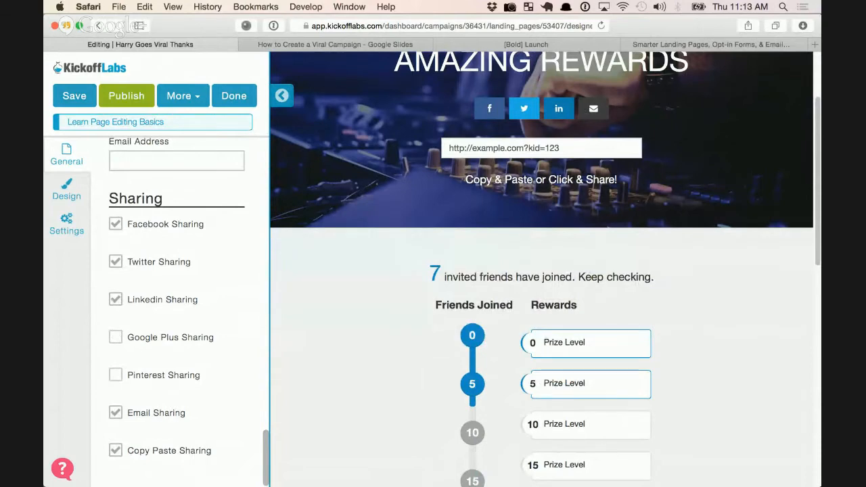
left_click_drag(430, 275, 597, 276)
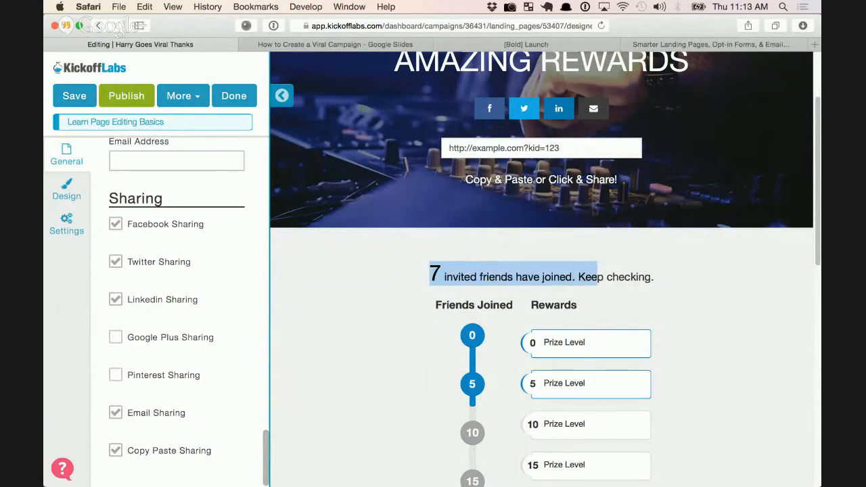
left_click(598, 277)
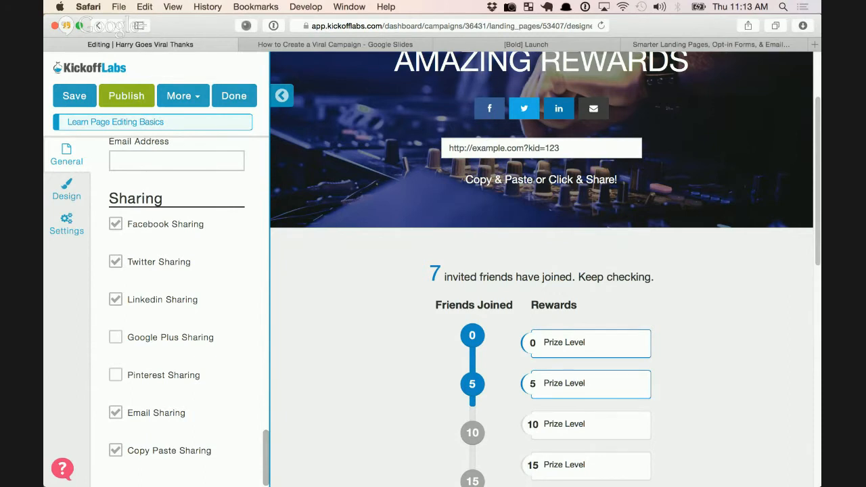
scroll(159, 262, "up", 5)
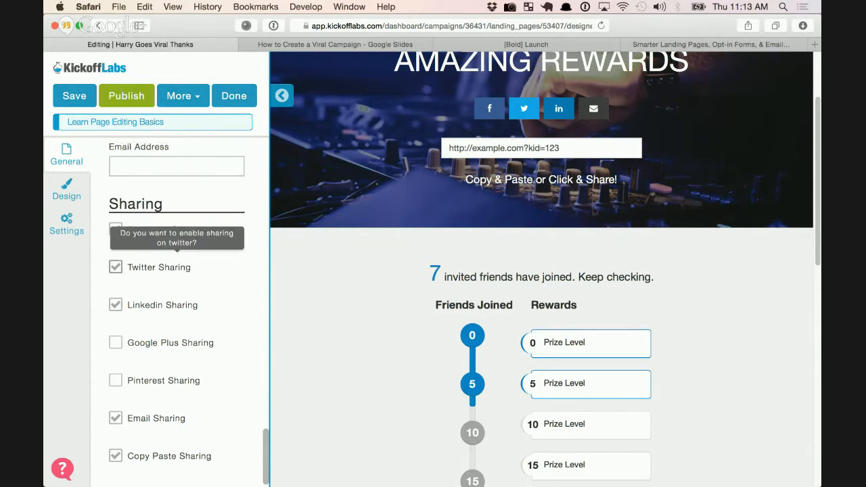
scroll(176, 305, "up", 15)
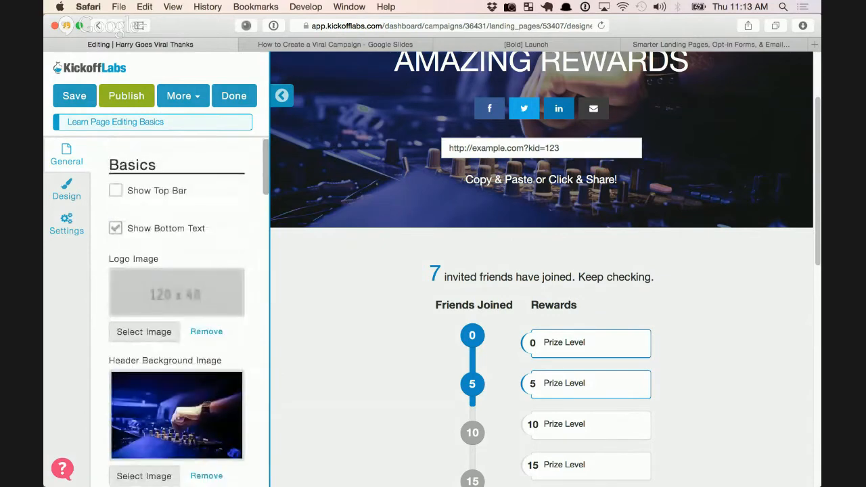
Set the number of reward levels to 3
scroll(116, 217, "down", 15)
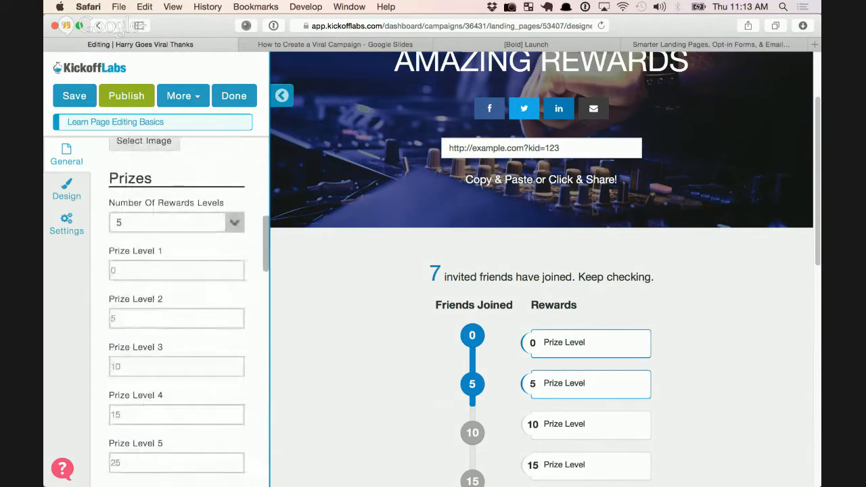
left_click(234, 223)
left_click(176, 261)
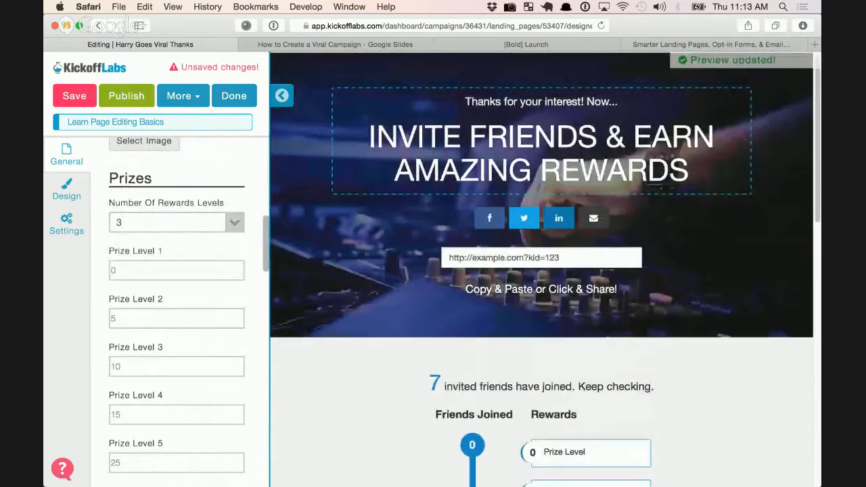
Change Prize Level 3 from 10 to 15 and save the draft
scroll(541, 271, "down", 4)
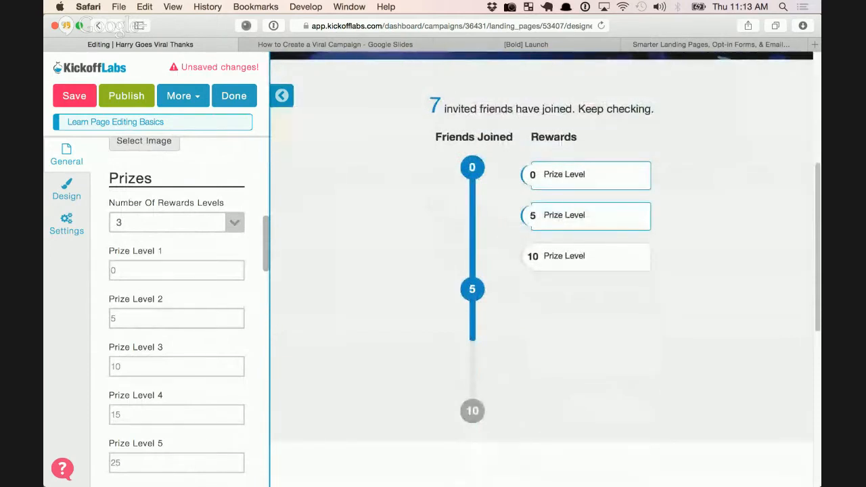
scroll(176, 304, "down", 1)
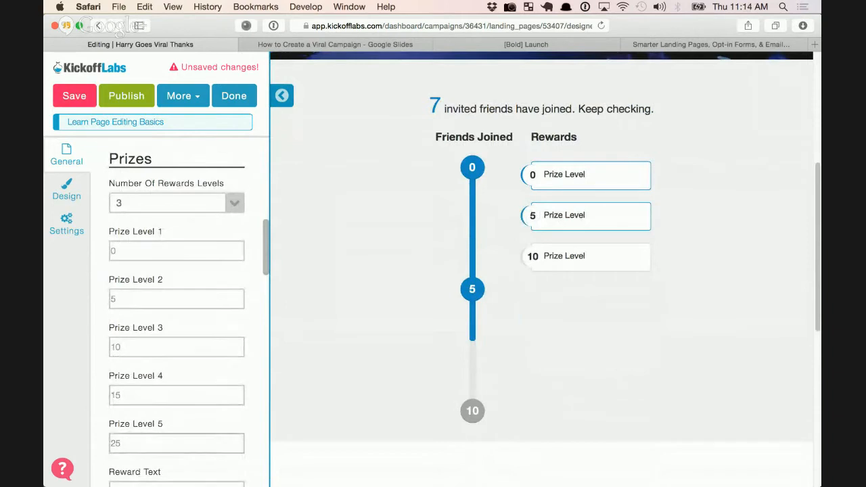
left_click(176, 348)
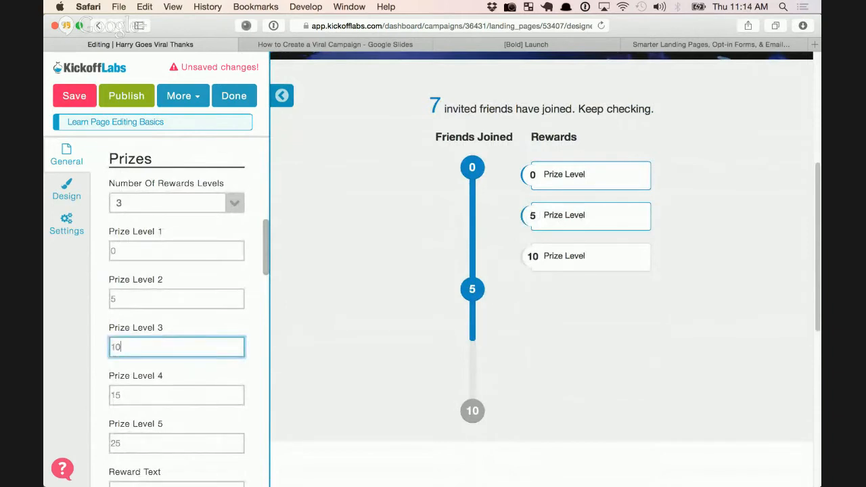
key("super+a")
type("15")
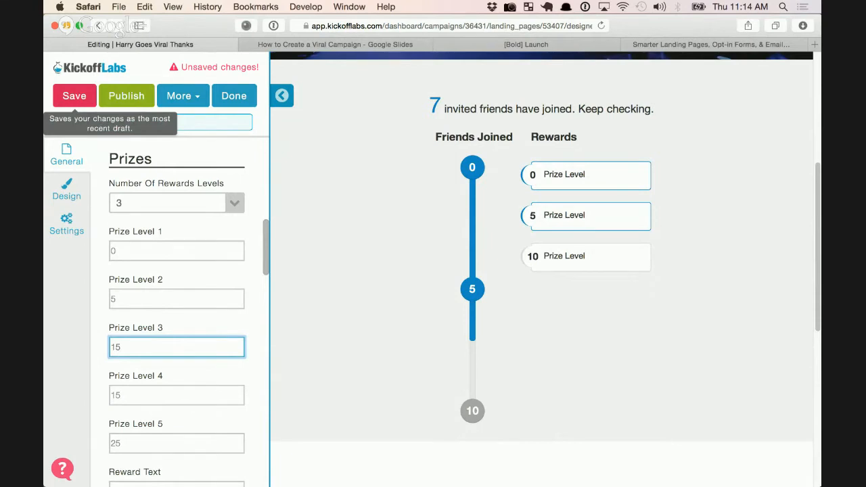
left_click(75, 95)
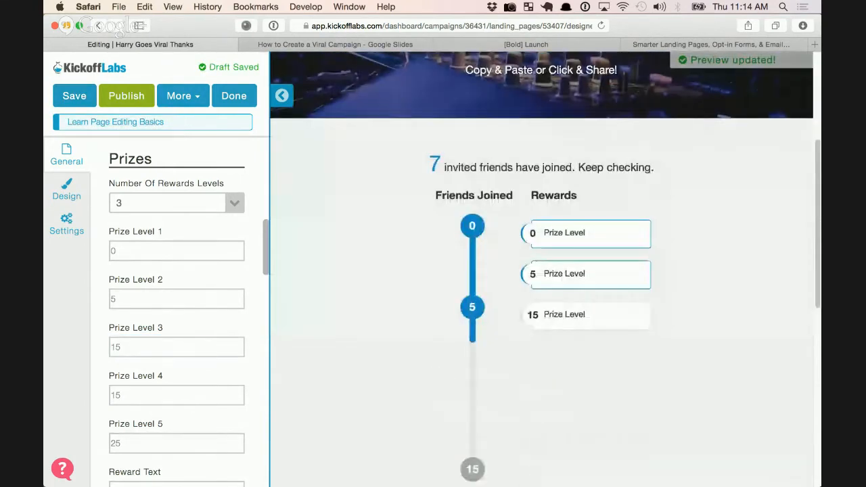
left_click(282, 95)
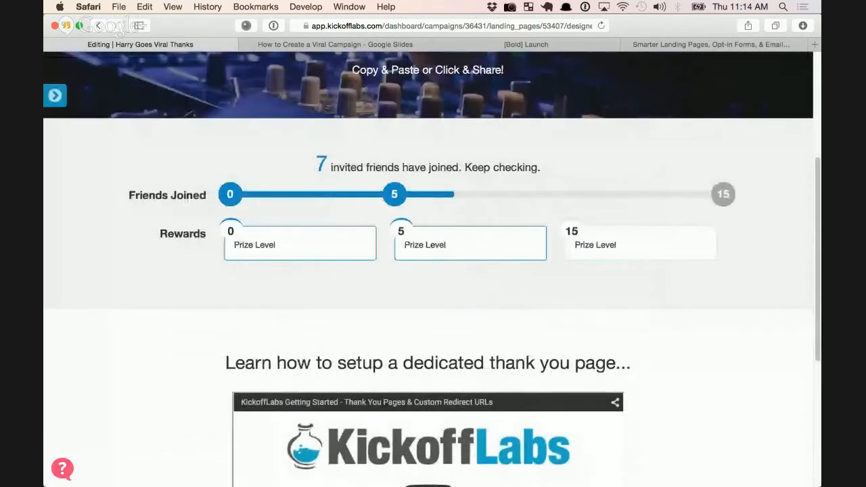
scroll(479, 126, "up", 4)
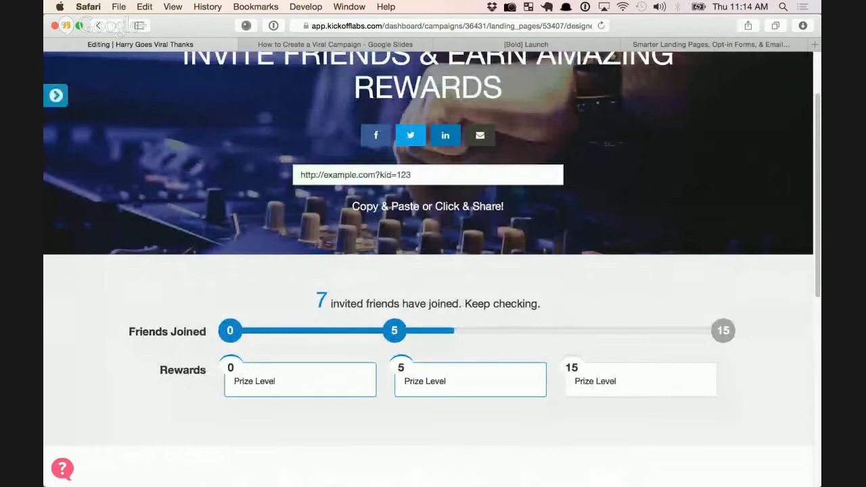
left_click(55, 96)
scroll(176, 284, "down", 5)
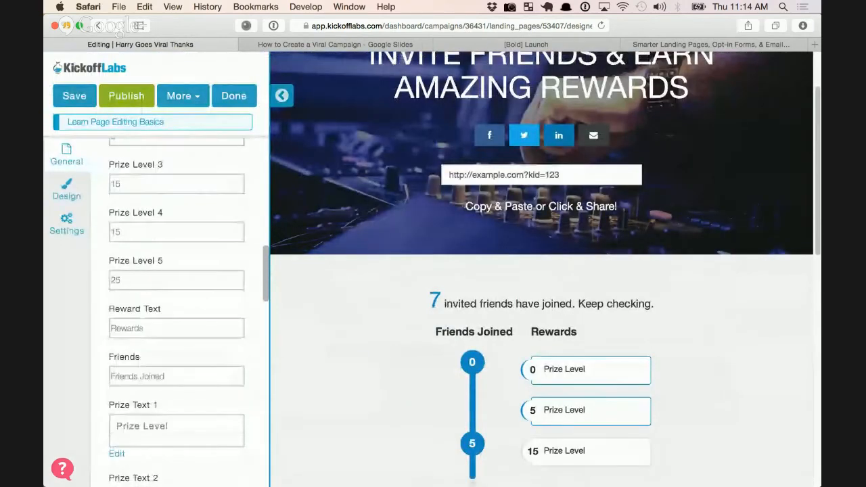
scroll(176, 284, "down", 5)
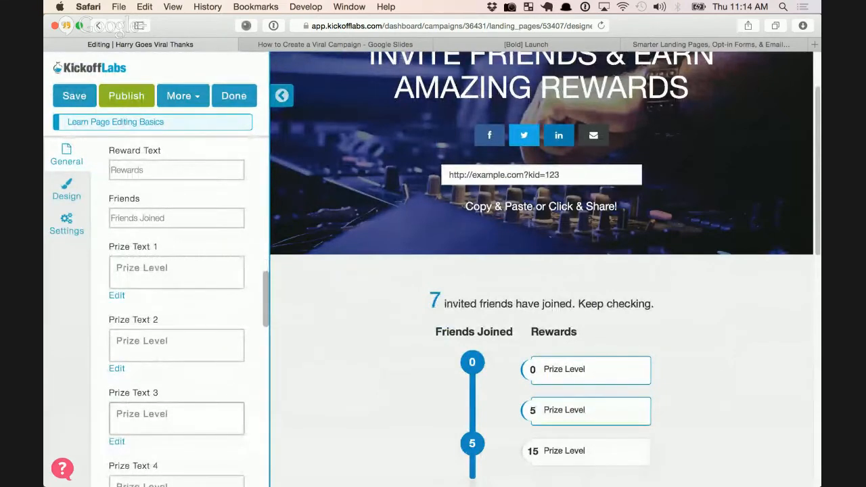
Replace Prize Text 3 with 'You are super amazing and we're give you some free products!'
left_click(176, 418)
key("super+a")
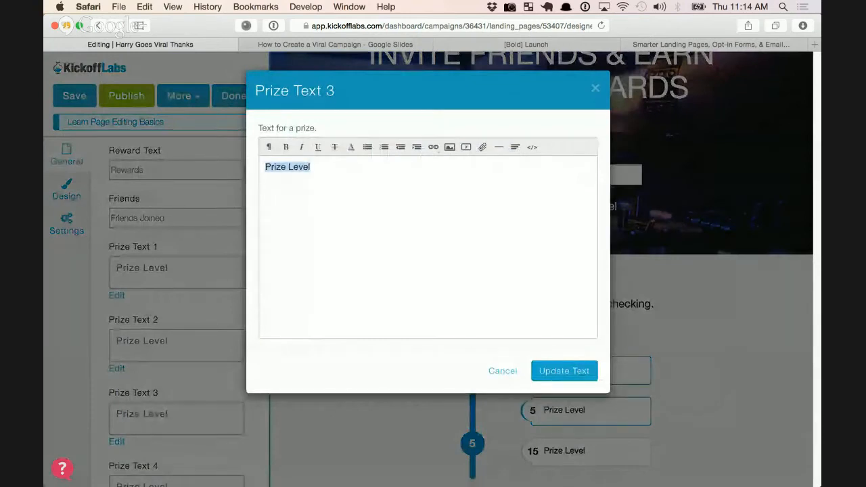
type("You are super am")
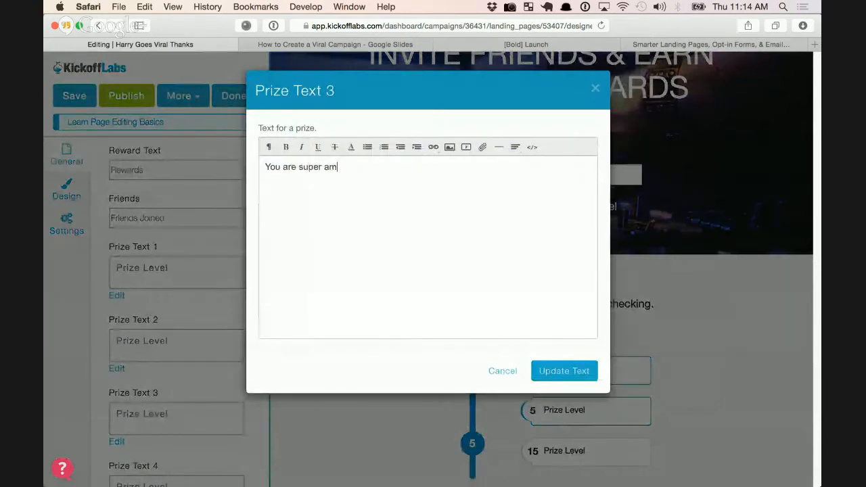
type("azing a")
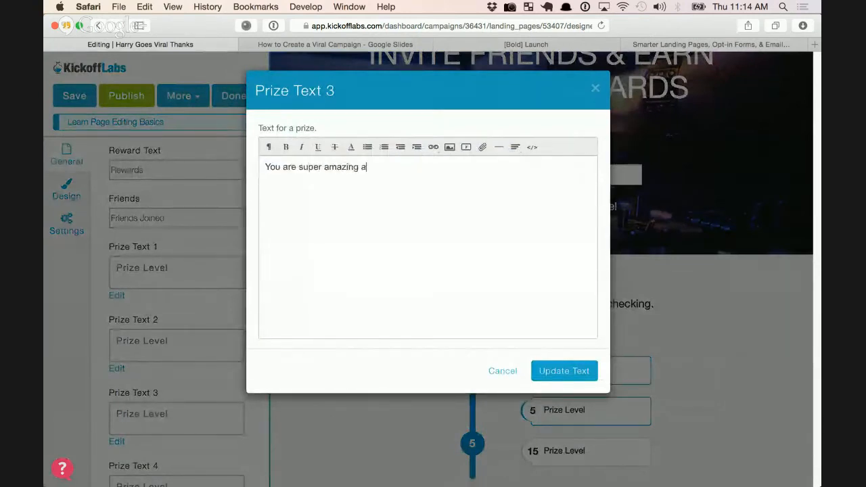
type("nd we're go")
key("BackSpace")
type("i")
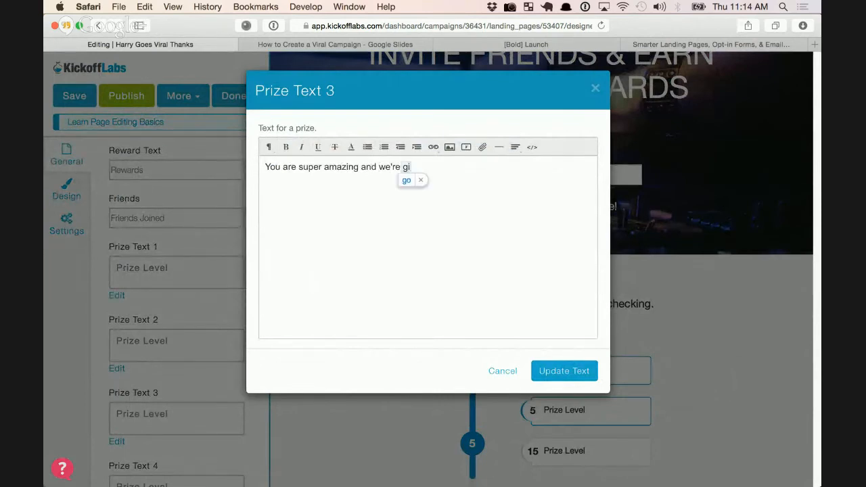
type("ve you some ")
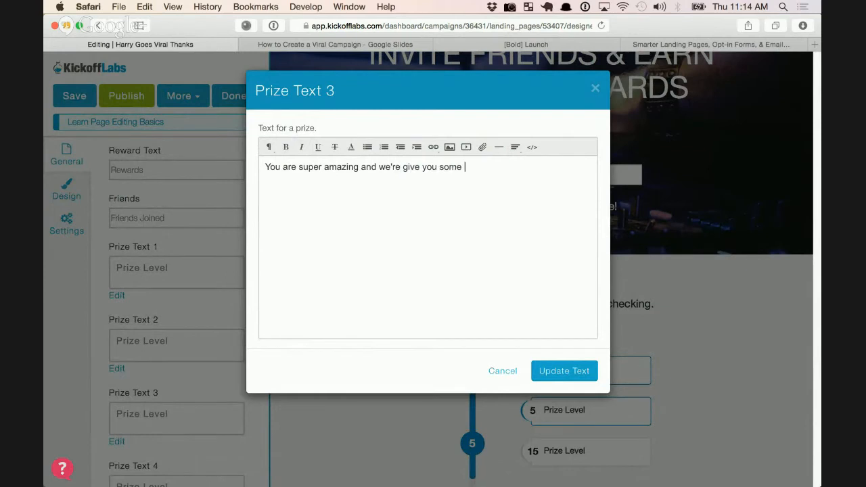
type("free products!")
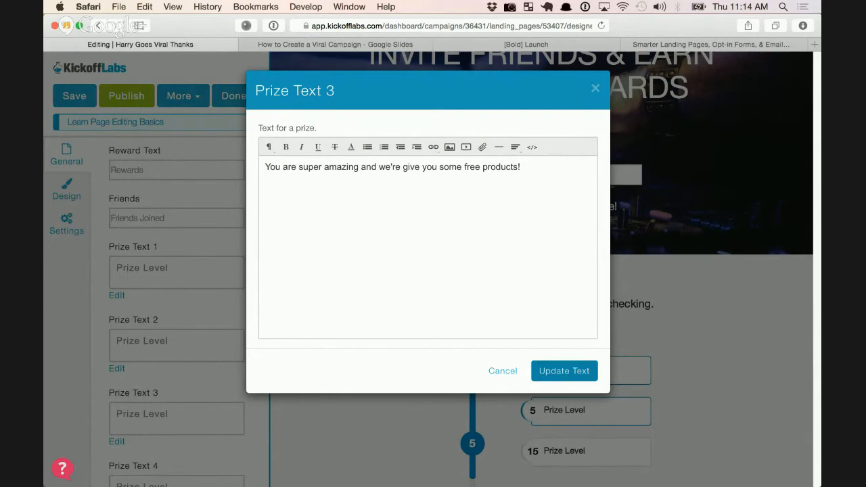
left_click(564, 371)
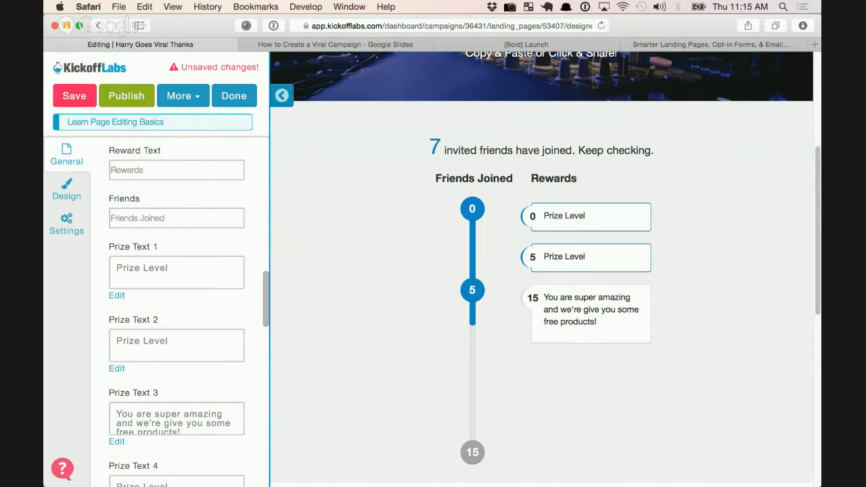
Save the updated reward text as a draft
scroll(541, 271, "down", 3)
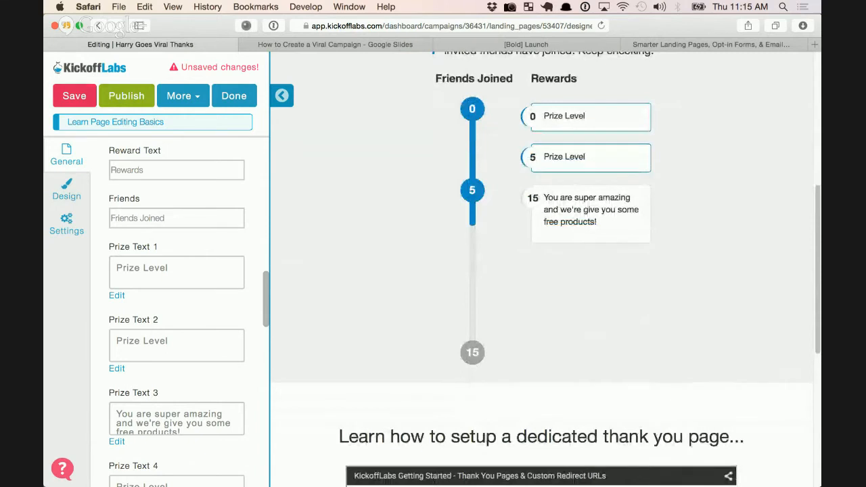
left_click(75, 96)
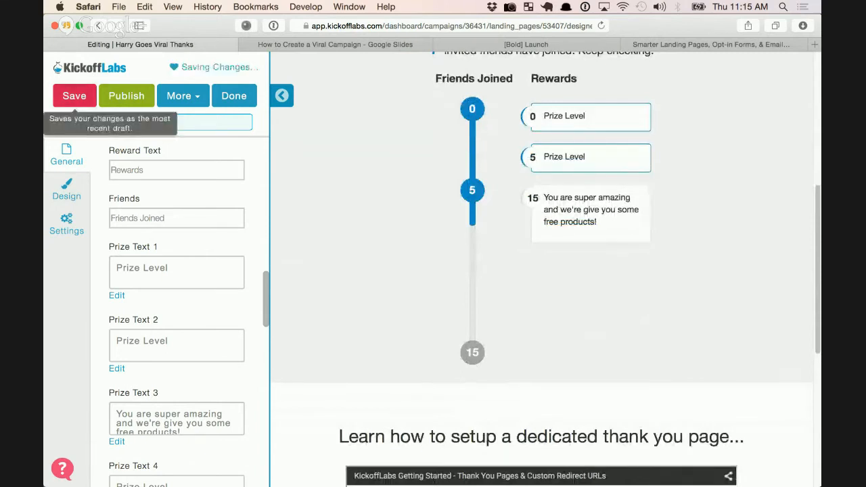
scroll(541, 270, "down", 6)
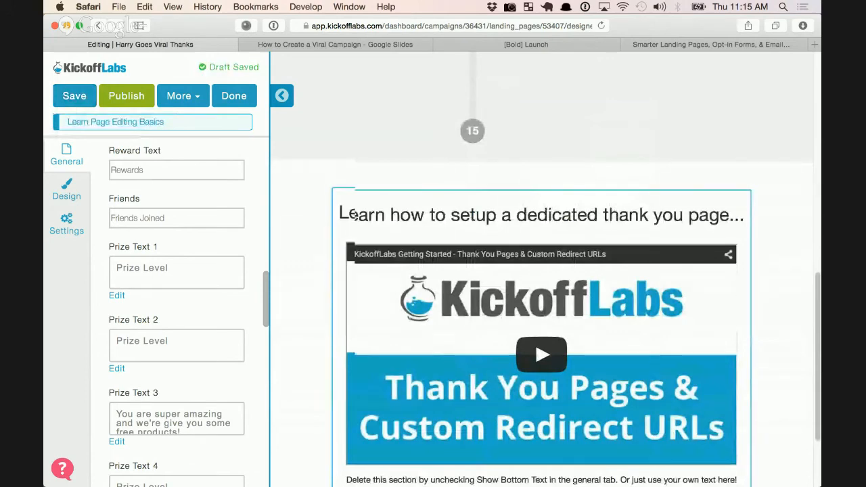
scroll(541, 271, "down", 2)
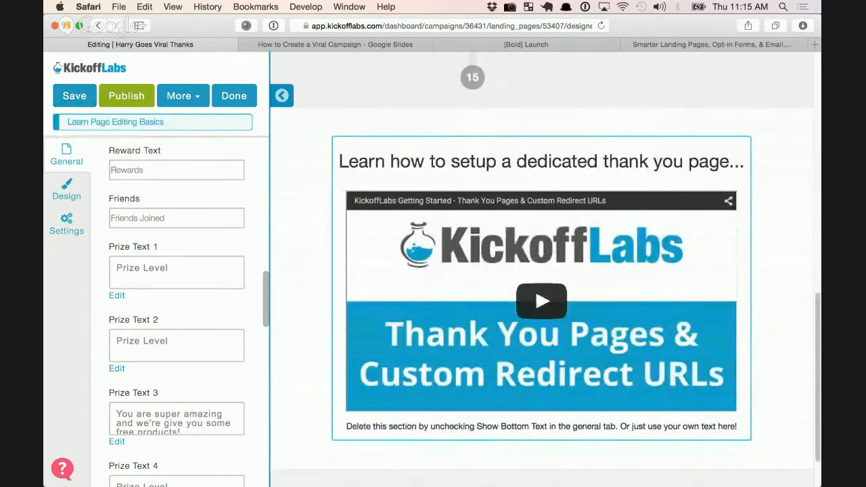
Replace the bottom heading and video with 'How the rewards work...' and 'For every referral you get....'
left_click_drag(340, 162, 739, 427)
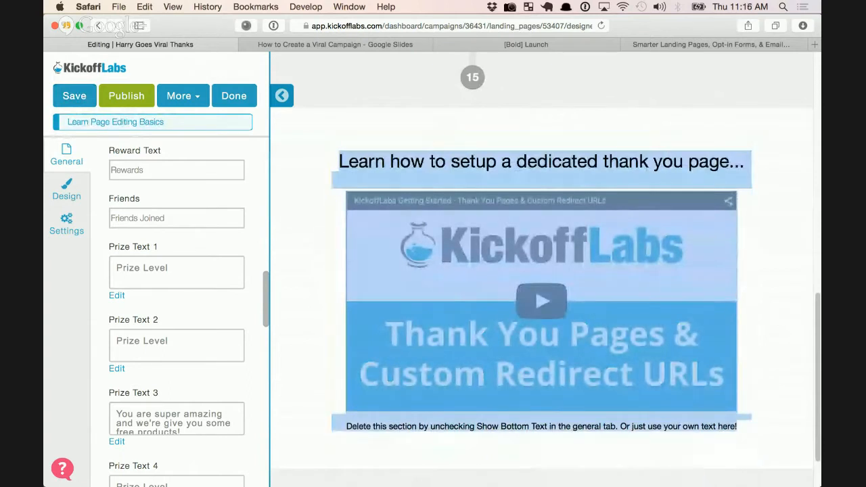
type("How ")
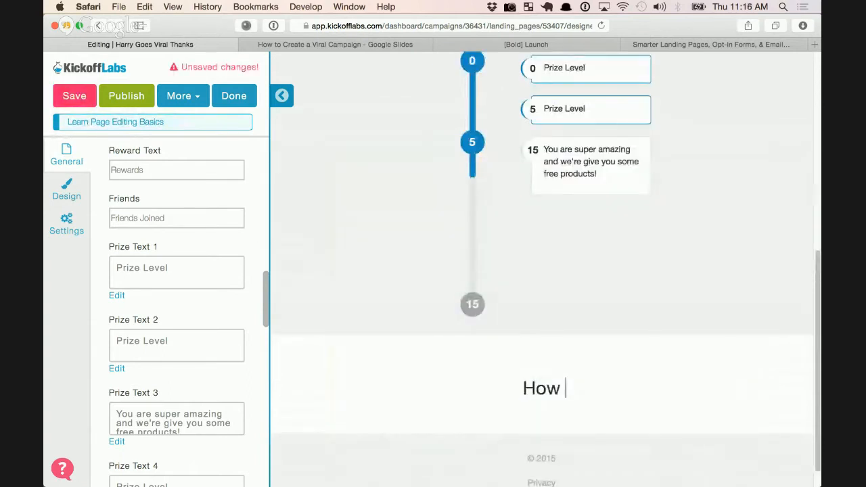
type("the rewards wo")
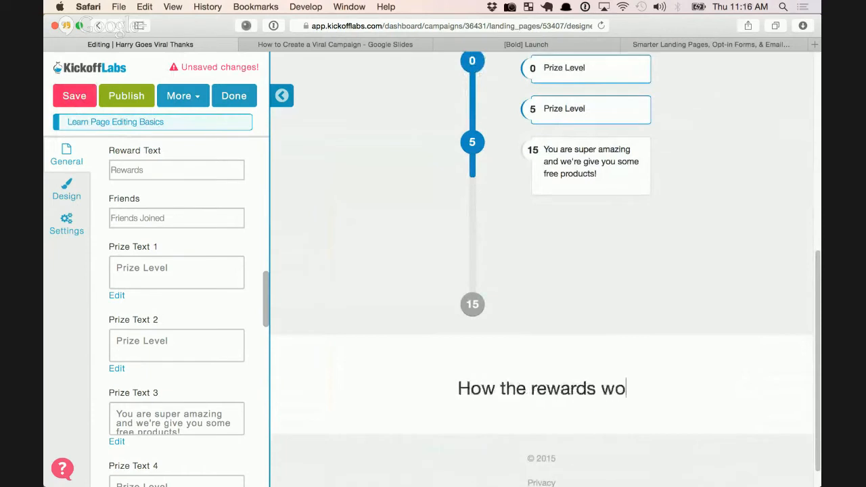
type("rk...")
key("Return")
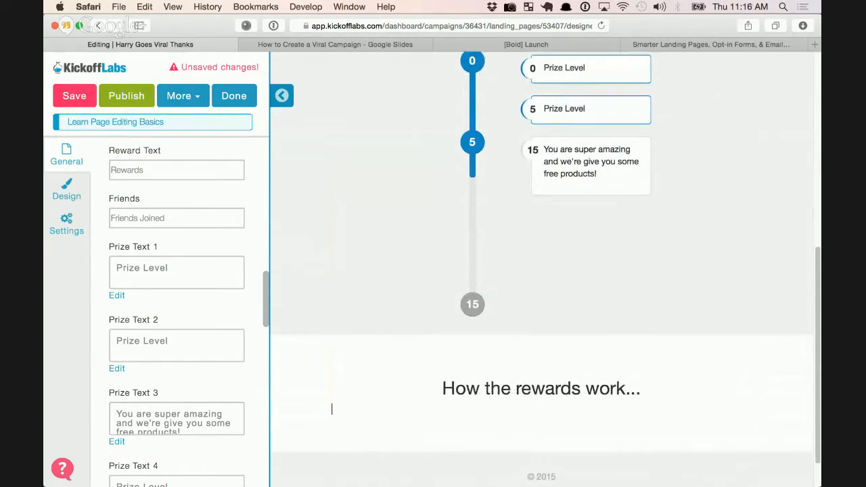
type("For every referral you get....")
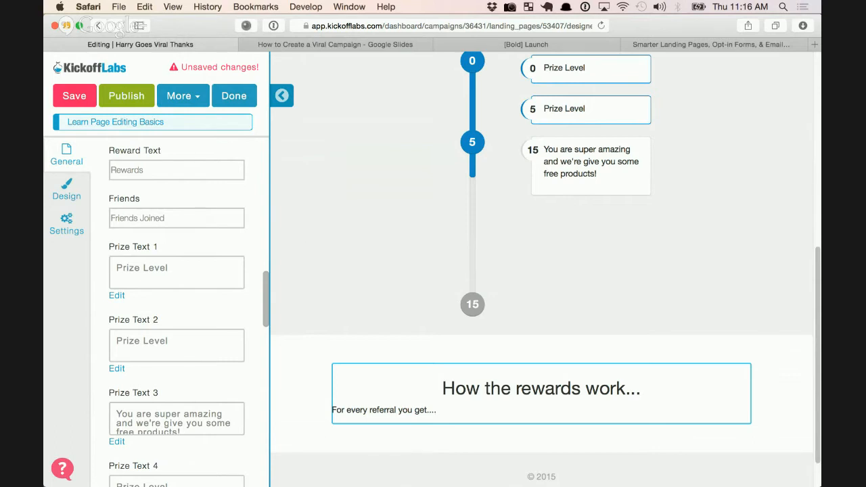
left_click(437, 410)
scroll(541, 271, "up", 2)
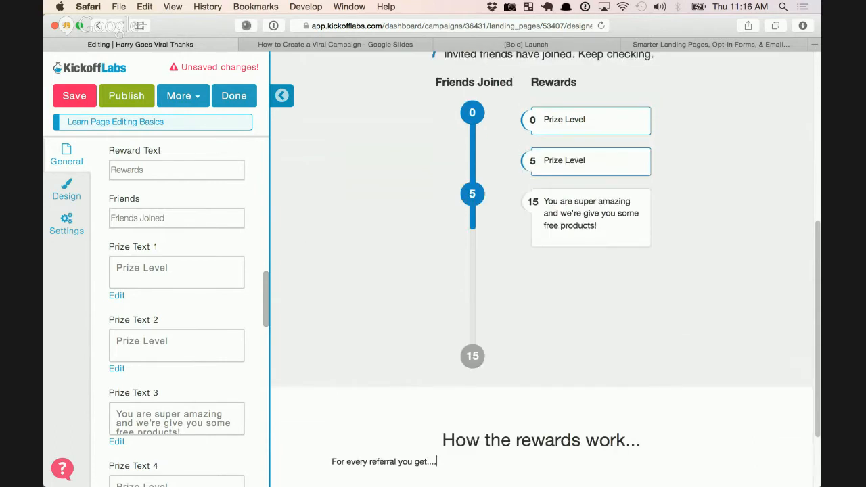
scroll(542, 271, "up", 10)
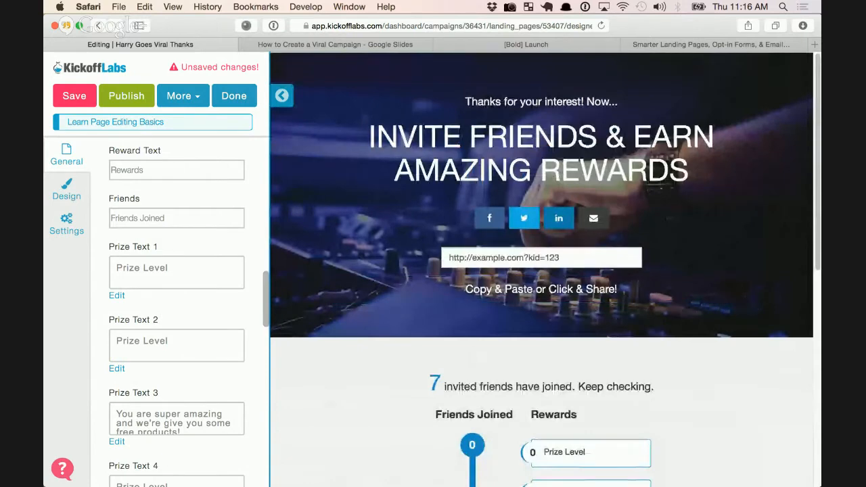
Collapse the editing panel and review the full-width preview with the 0, 5 and 15 reward levels
scroll(541, 284, "down", 1)
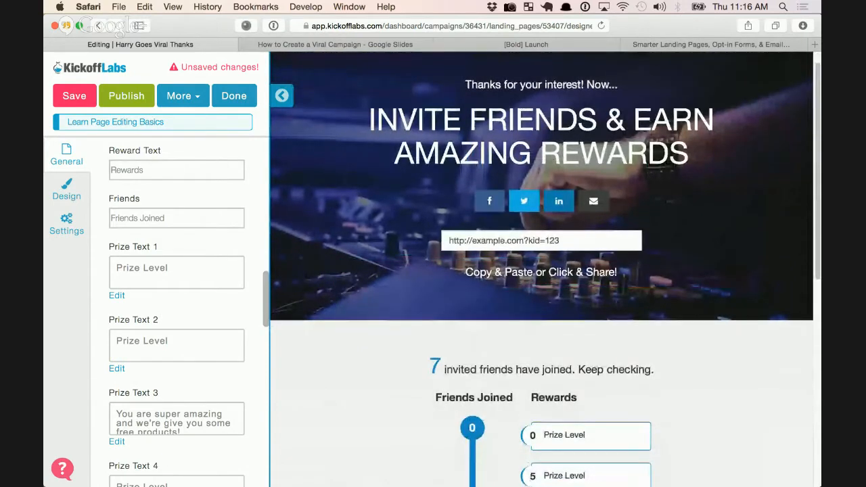
scroll(541, 271, "down", 5)
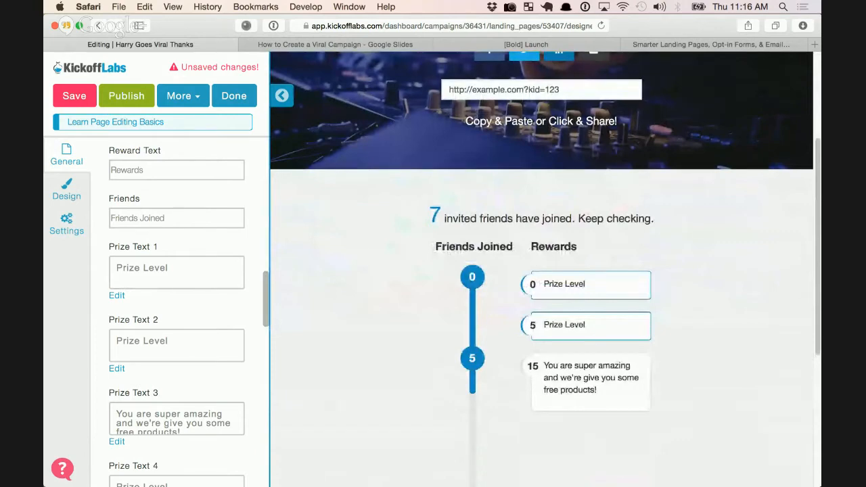
scroll(542, 271, "up", 5)
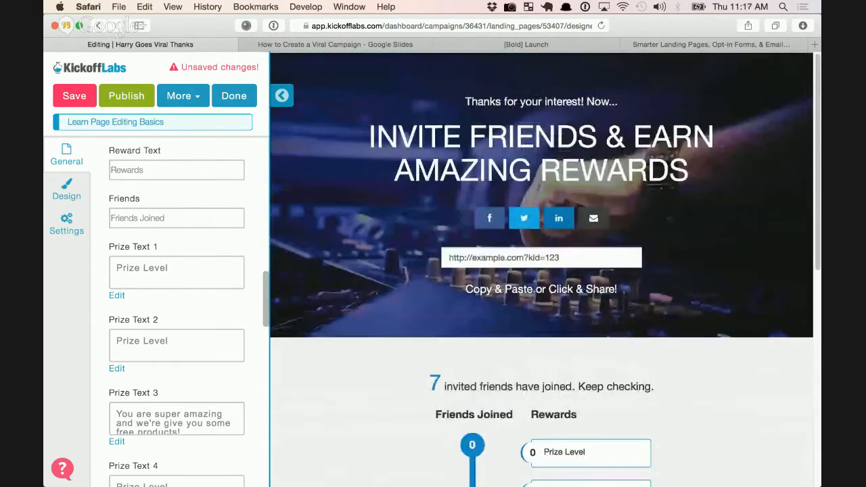
left_click(282, 96)
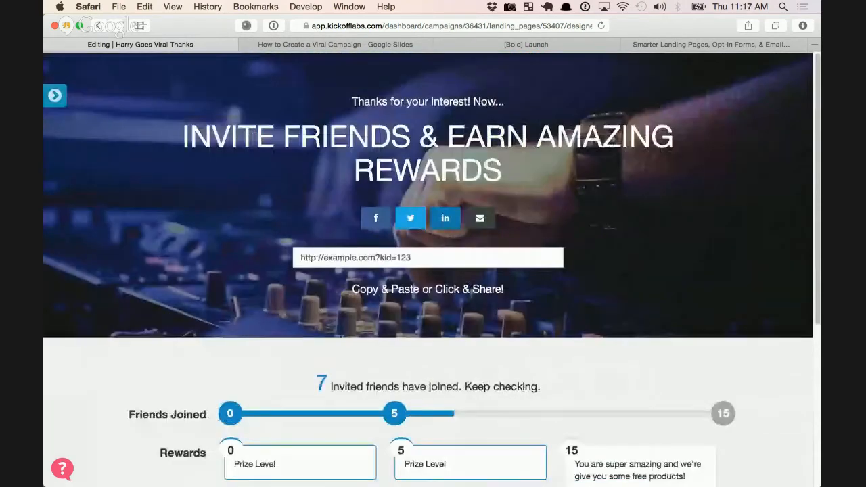
scroll(433, 400, "down", 6)
scroll(433, 271, "up", 6)
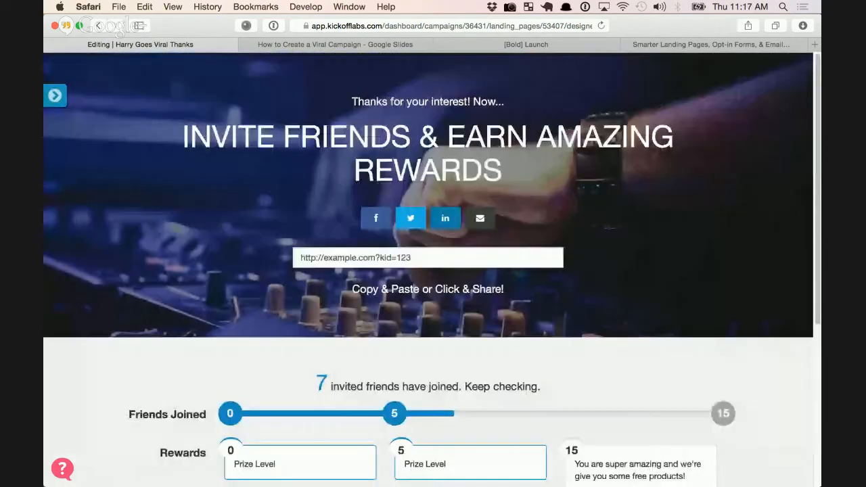
Save and publish the Harry Goes Viral Thanks page, then bring up the Pages & Forms list
left_click(55, 95)
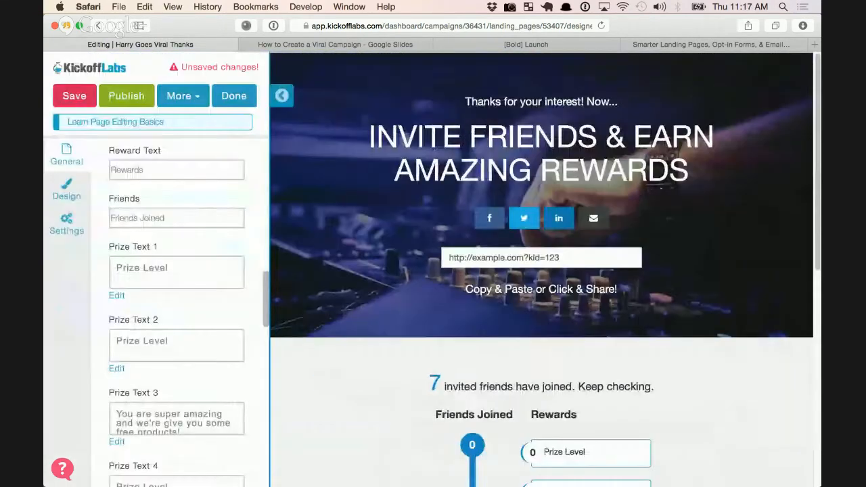
left_click(74, 95)
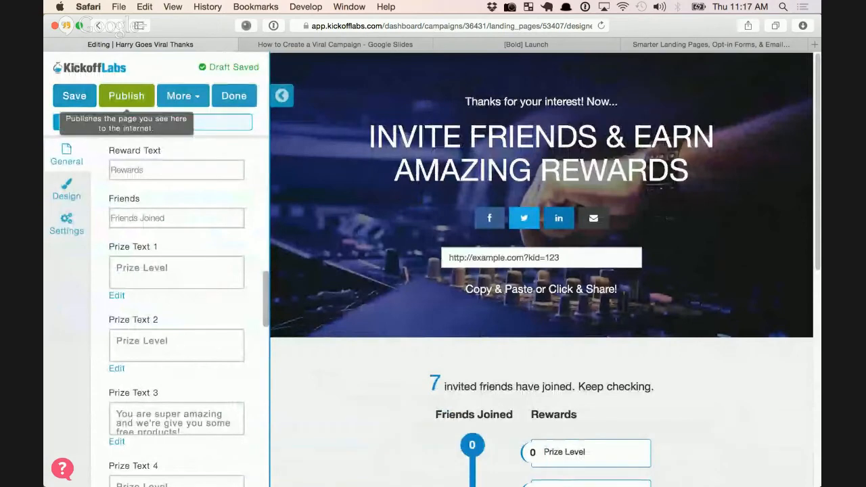
left_click(127, 102)
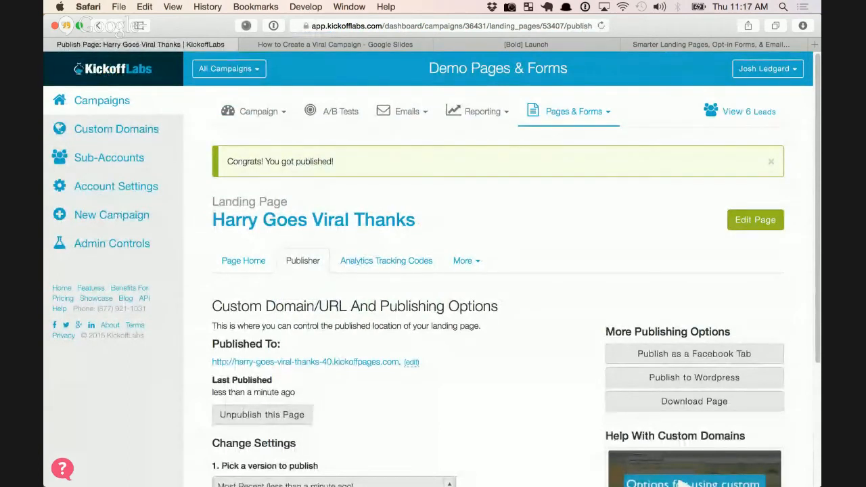
left_click(574, 112)
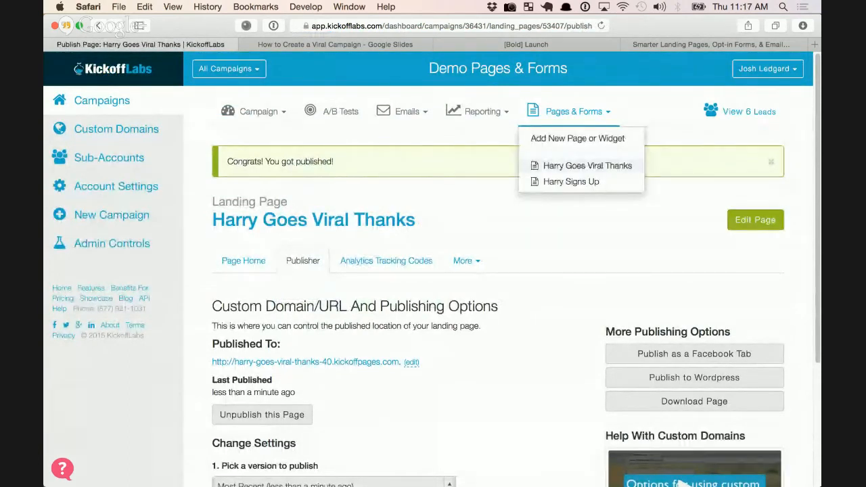
Set the Harry Signs Up page's Thanks redirect to Harry Goes Viral Thanks and save
left_click(571, 181)
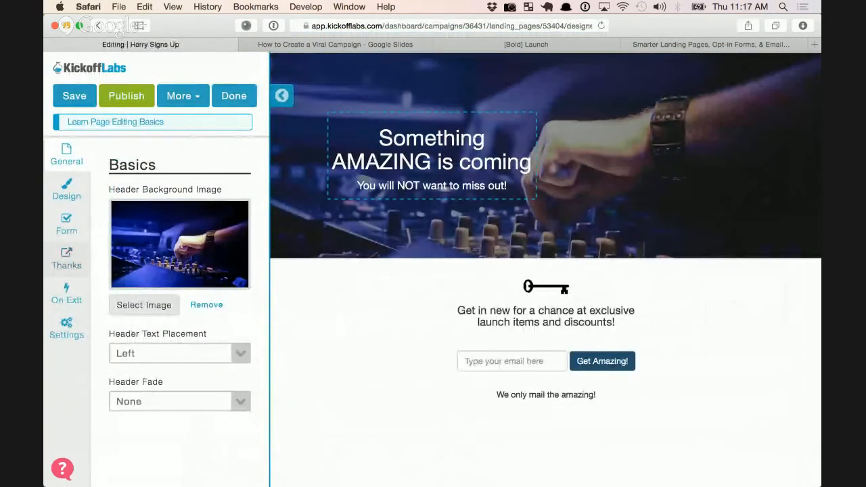
left_click(66, 259)
scroll(176, 305, "down", 2)
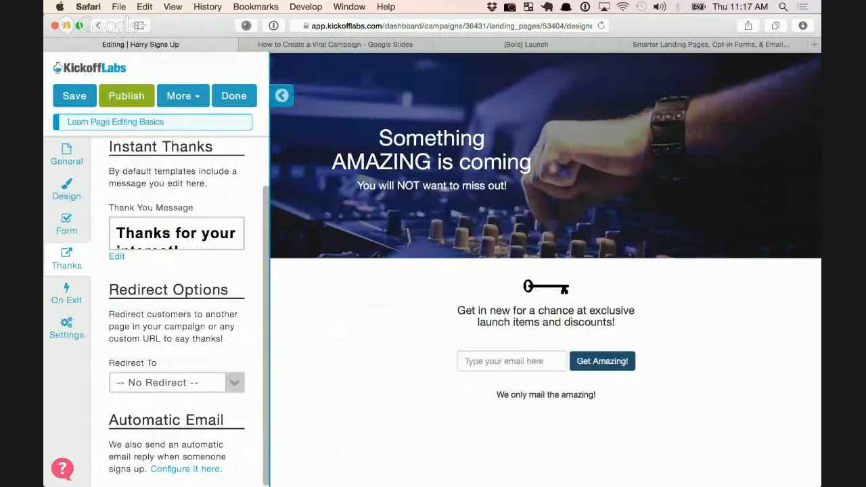
scroll(176, 305, "up", 1)
scroll(176, 304, "down", 1)
left_click(234, 383)
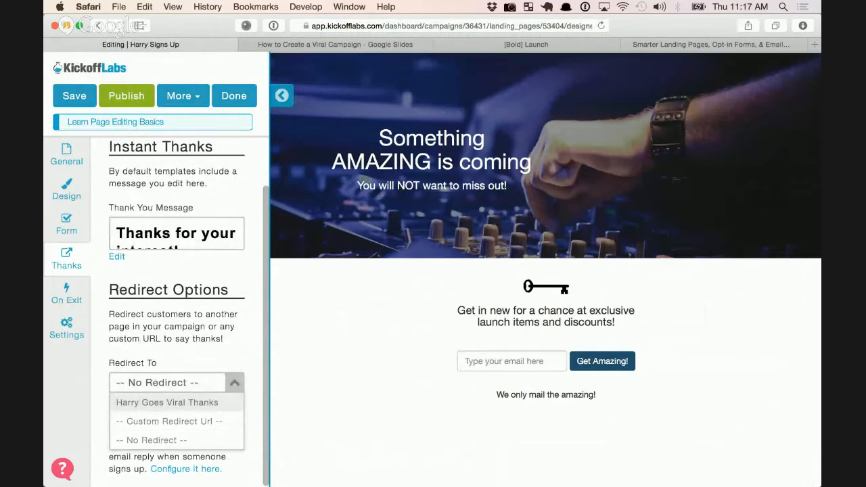
left_click(168, 403)
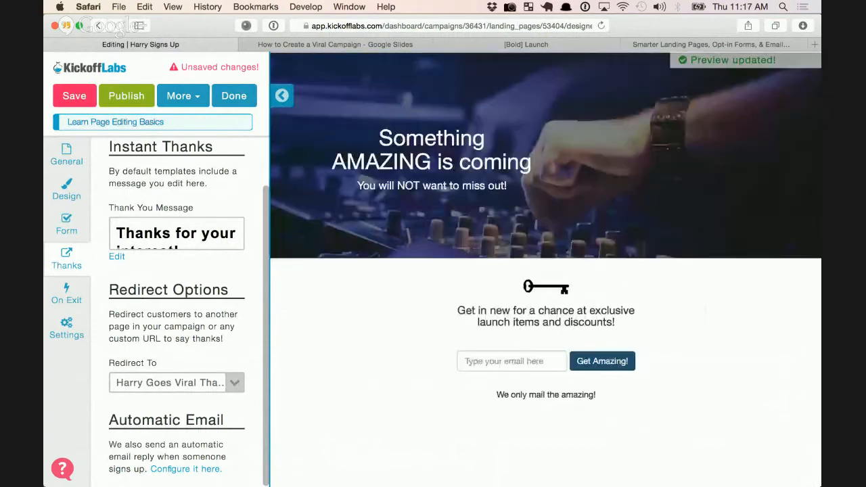
left_click(75, 95)
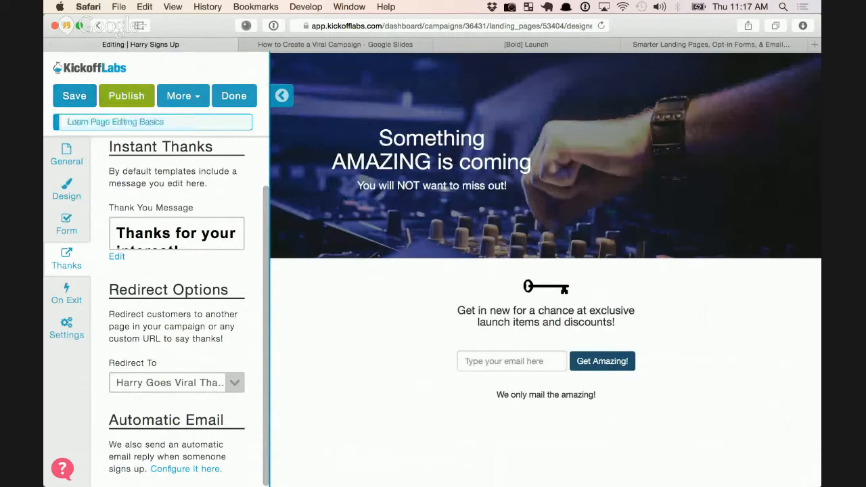
Submit a test email in the preview form, confirm the thanks-page redirect, and publish Harry Signs Up
left_click(511, 362)
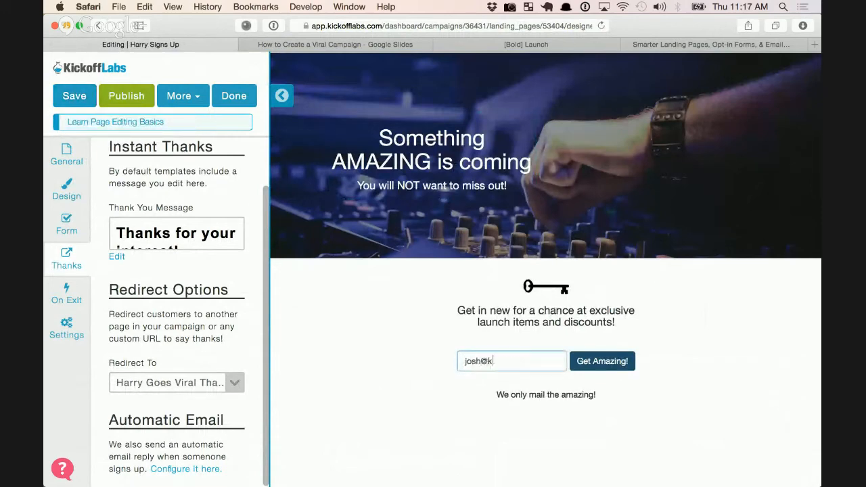
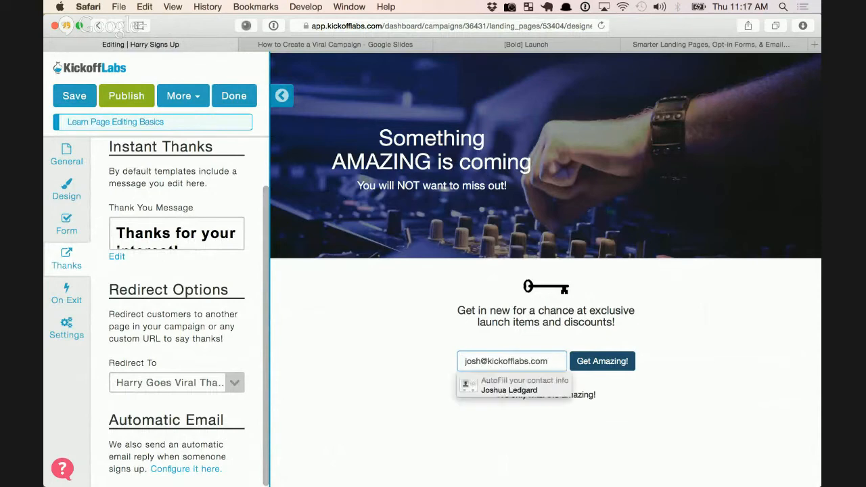
key("Return")
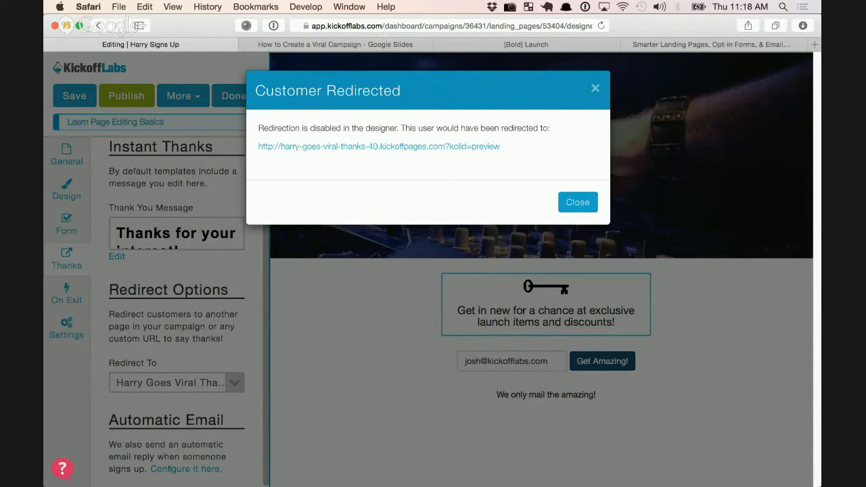
left_click(596, 88)
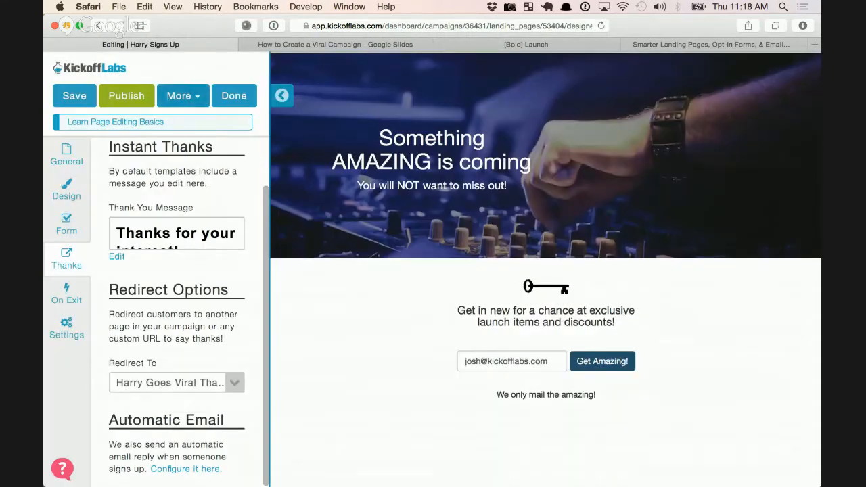
left_click(126, 96)
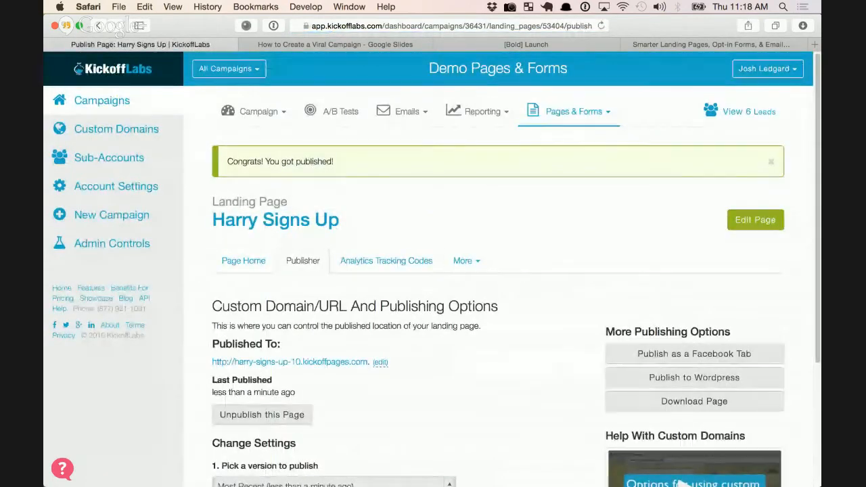
Rename the page's subdomain under Published To to 'viral demo page'
scroll(499, 285, "down", 1)
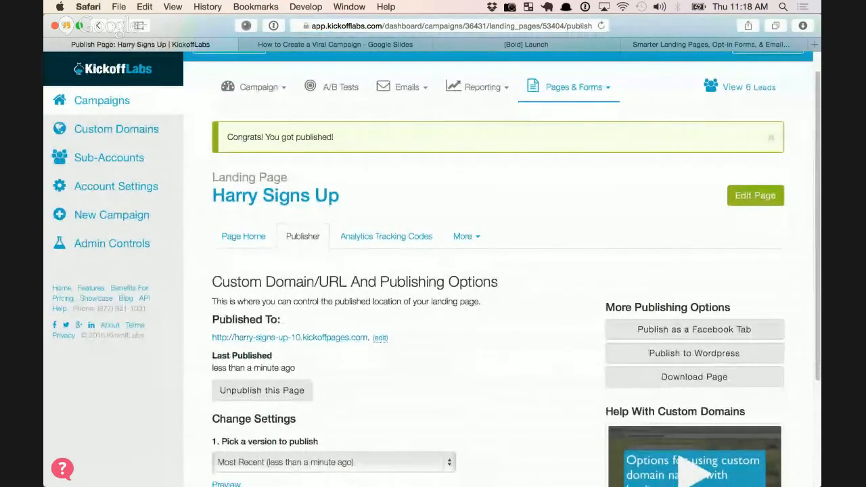
scroll(498, 284, "down", 1)
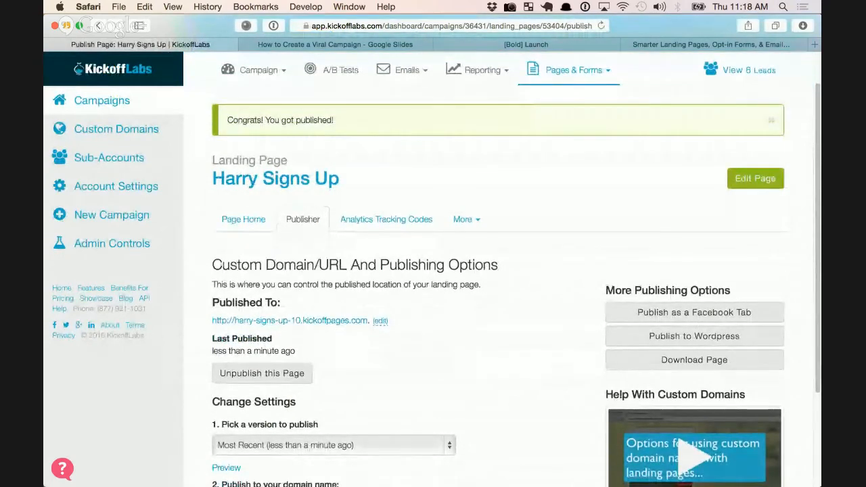
left_click_drag(212, 321, 368, 321)
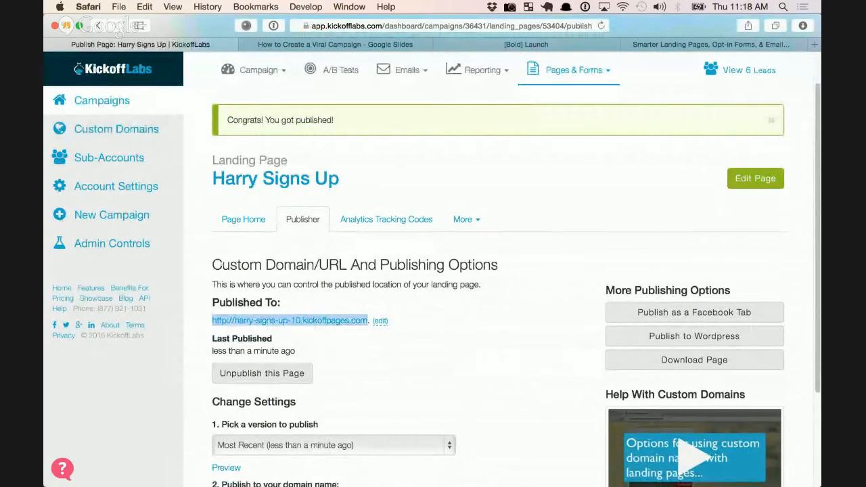
left_click(406, 324)
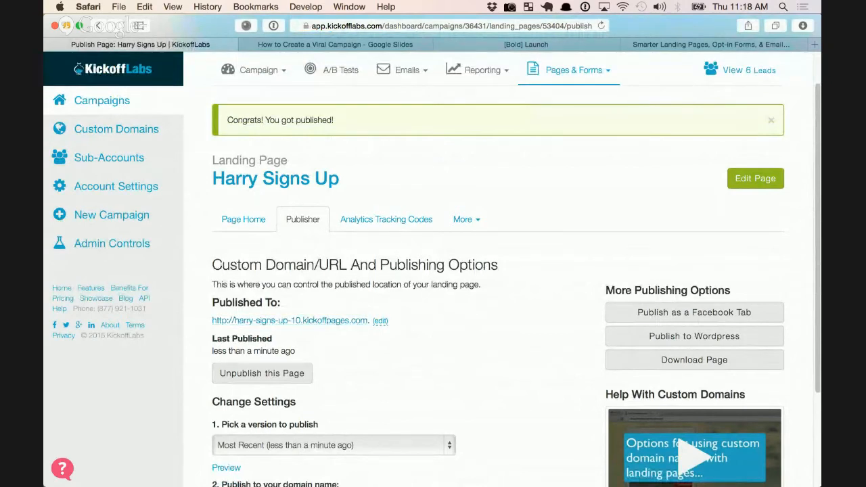
left_click(380, 320)
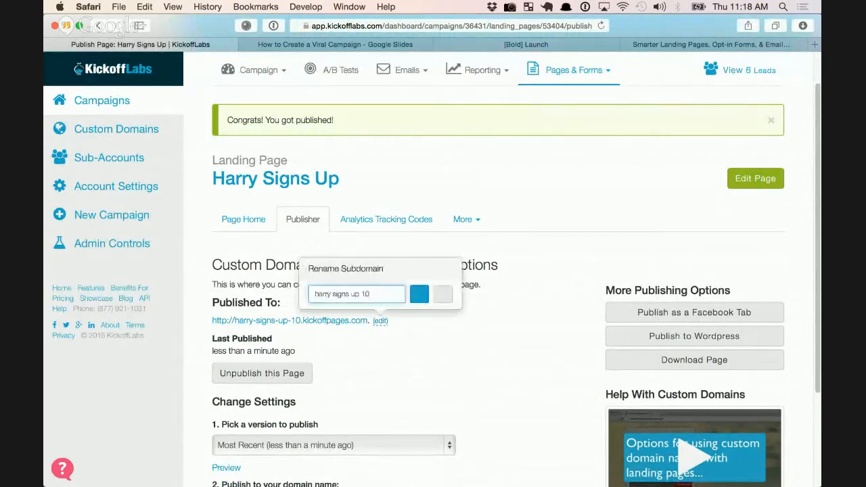
type("viral ")
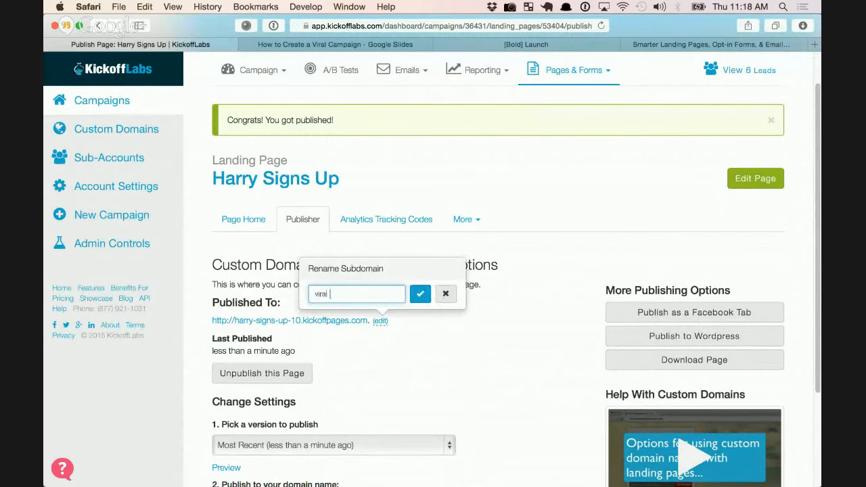
type("demo page")
key("Return")
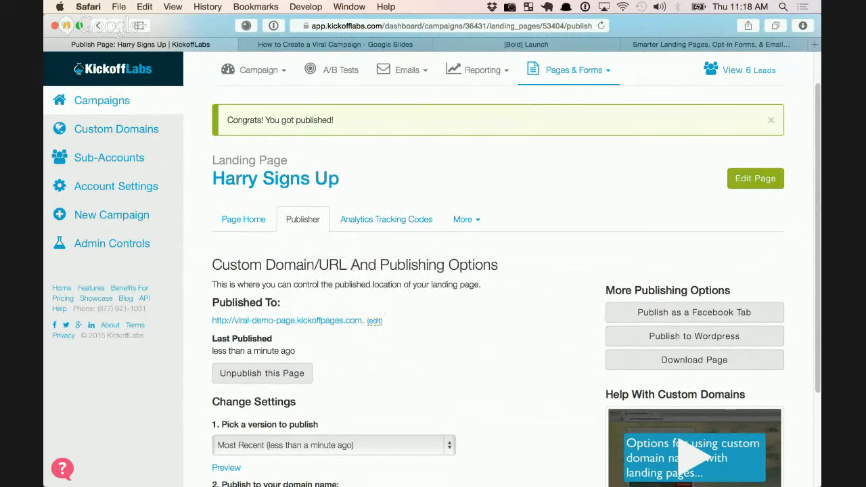
Keep viral-demo-page.kickoffpages.com as the publishing domain and open the live page
scroll(499, 270, "down", 2)
scroll(498, 271, "down", 3)
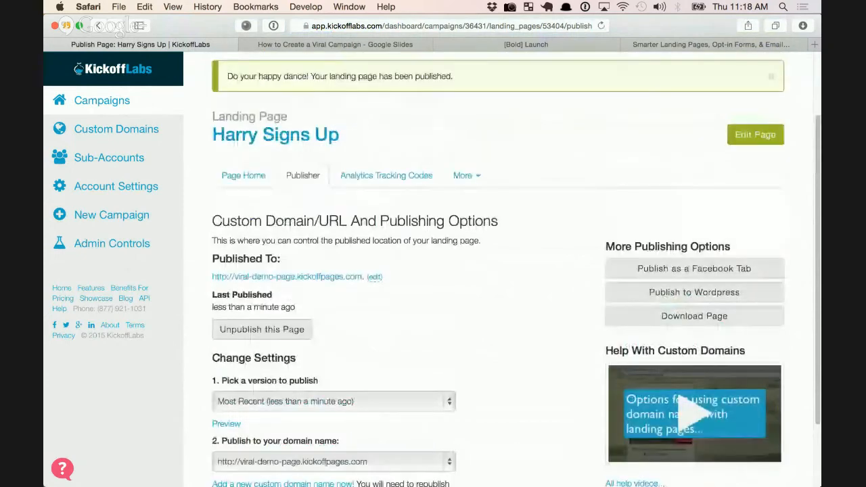
scroll(498, 271, "down", 3)
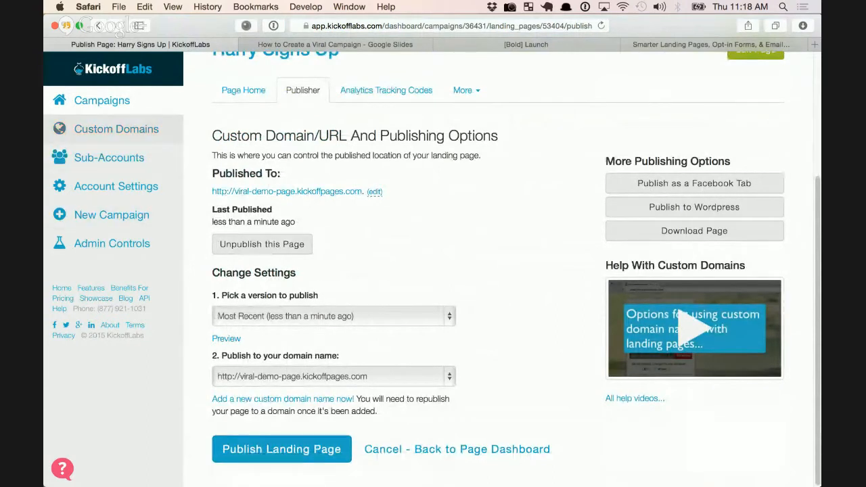
left_click(334, 376)
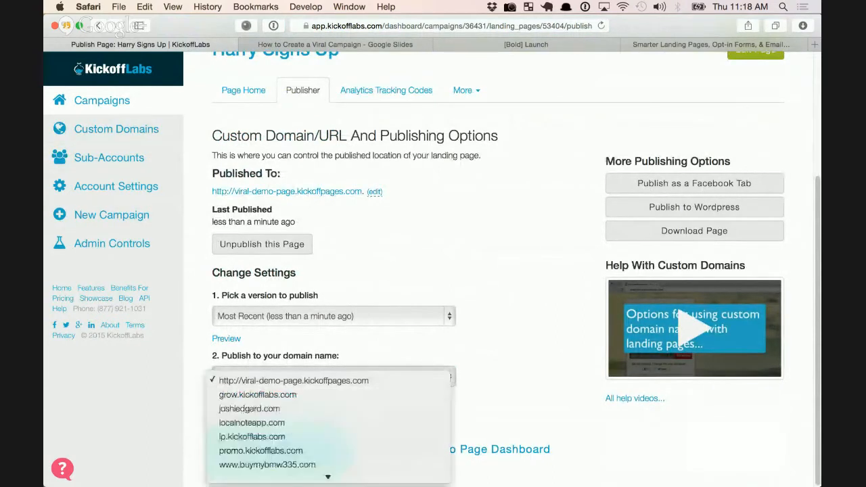
left_click(294, 381)
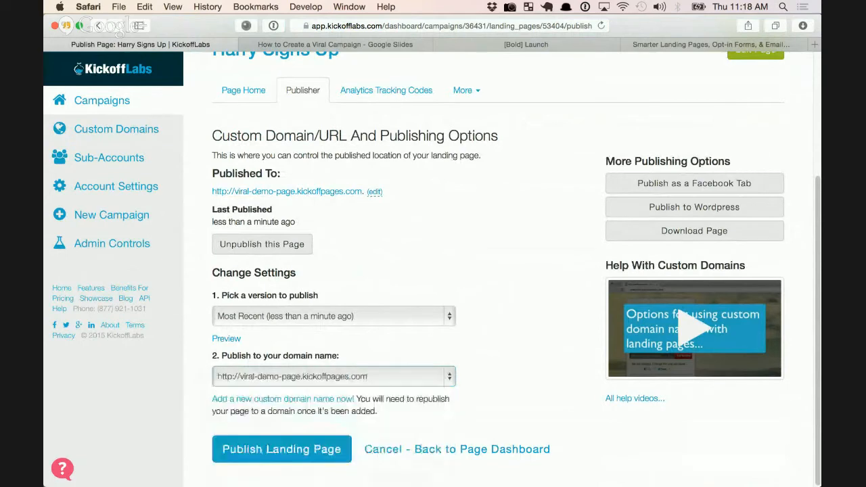
scroll(498, 271, "up", 5)
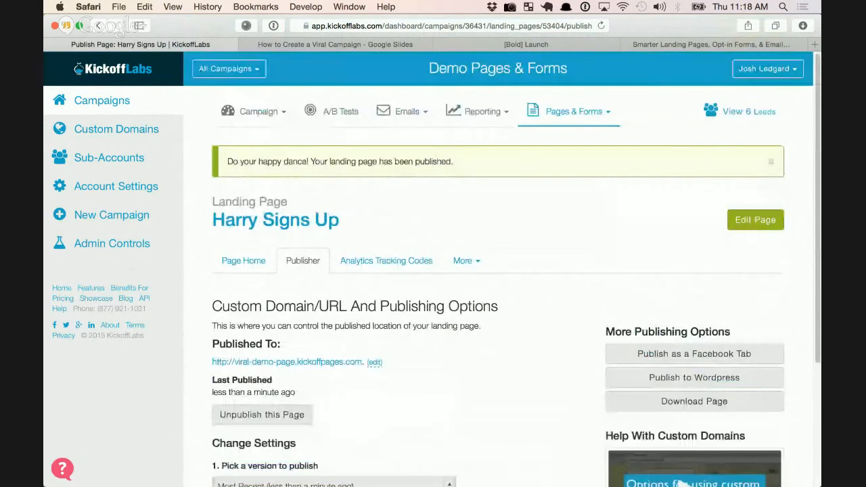
scroll(499, 271, "down", 1)
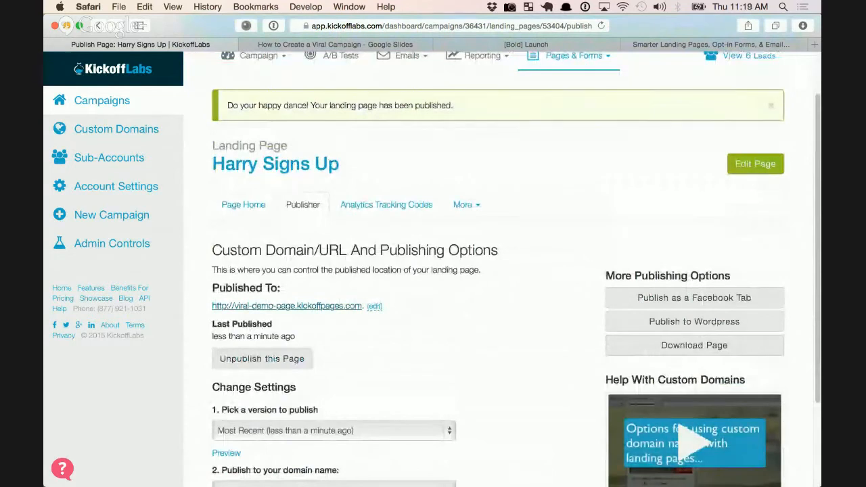
left_click(287, 306)
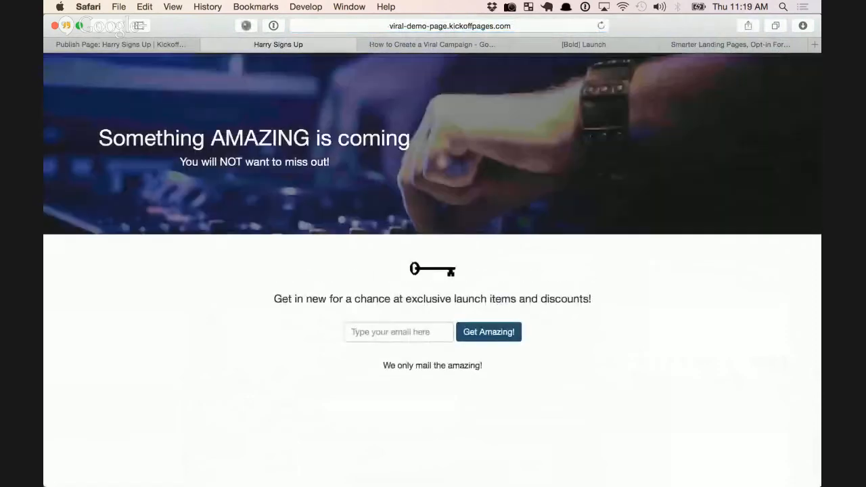
Sign up on the live viral-demo-page with a test email address
left_click(398, 332)
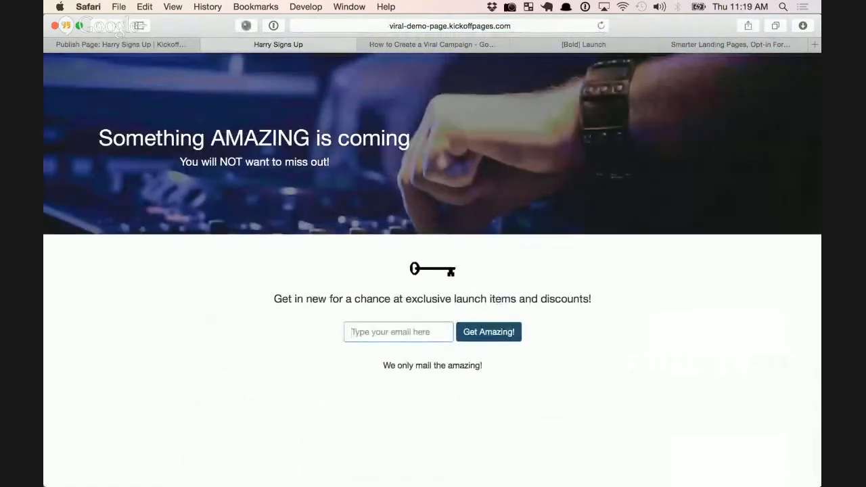
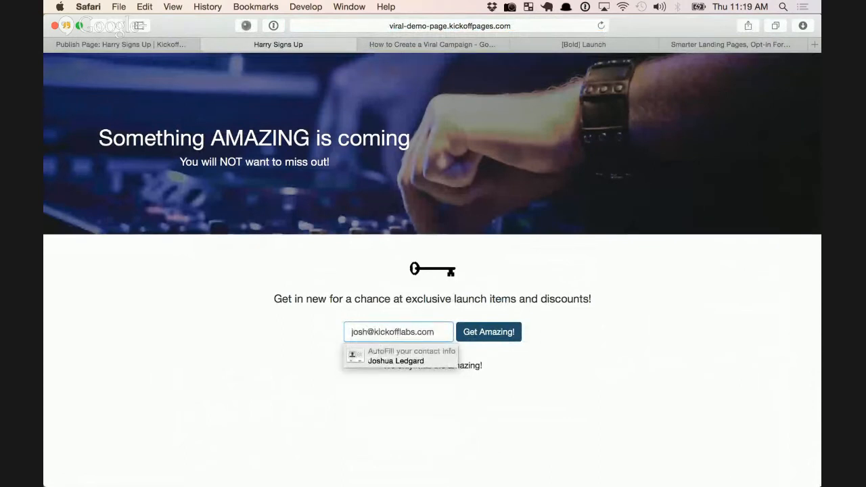
key("Return")
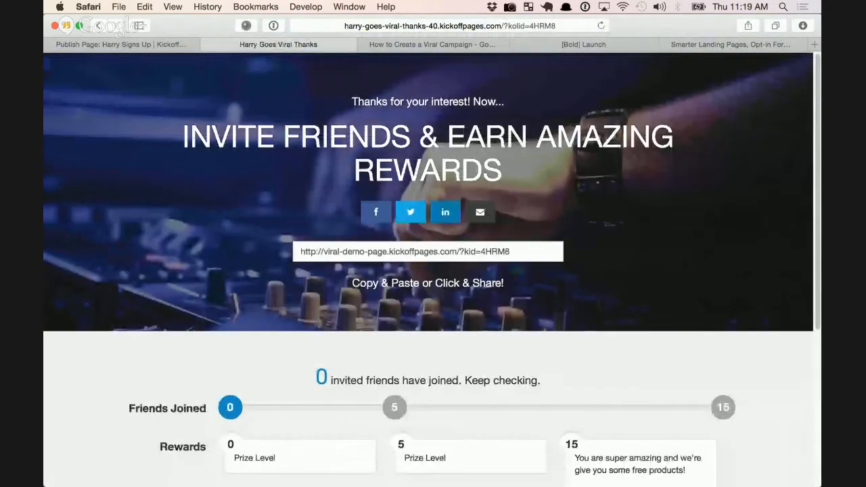
Check the Twitter share of the personal referral link, then close the share popup
scroll(427, 271, "down", 5)
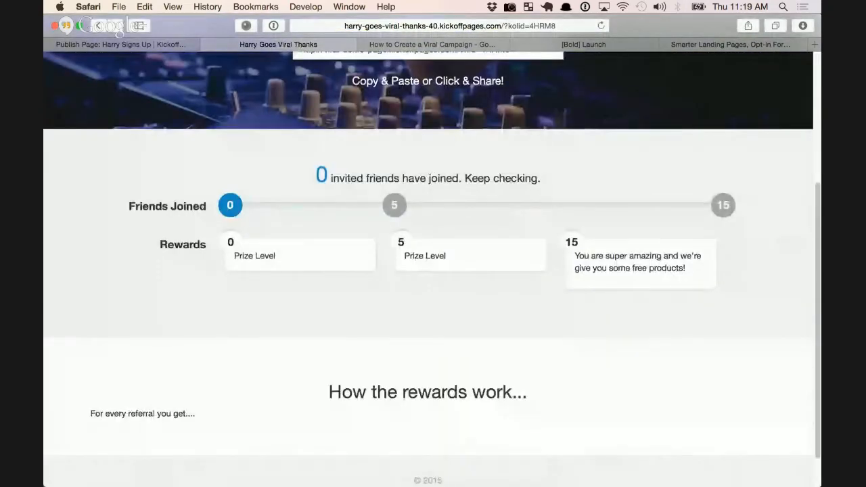
scroll(428, 271, "up", 5)
scroll(428, 271, "down", 1)
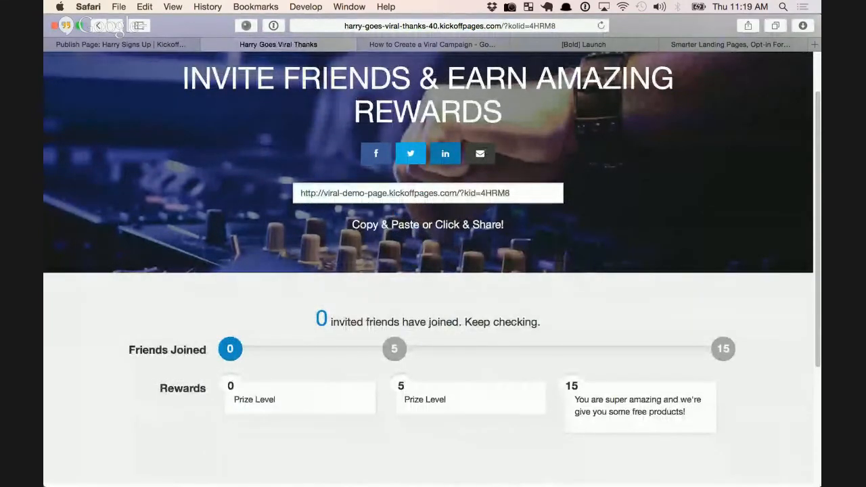
scroll(478, 145, "up", 2)
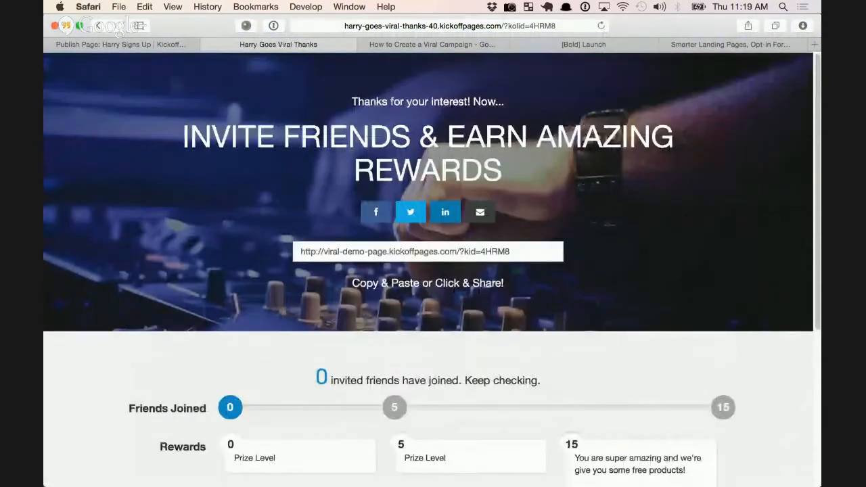
left_click_drag(510, 251, 300, 252)
key("super+c")
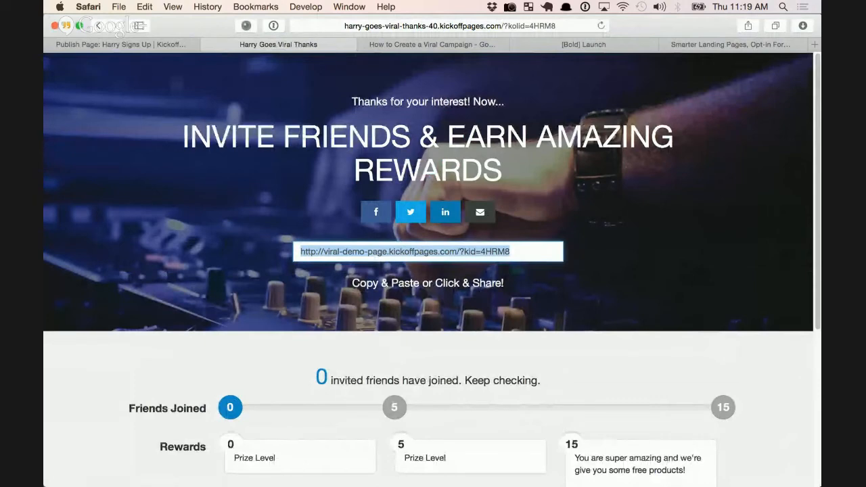
left_click(446, 232)
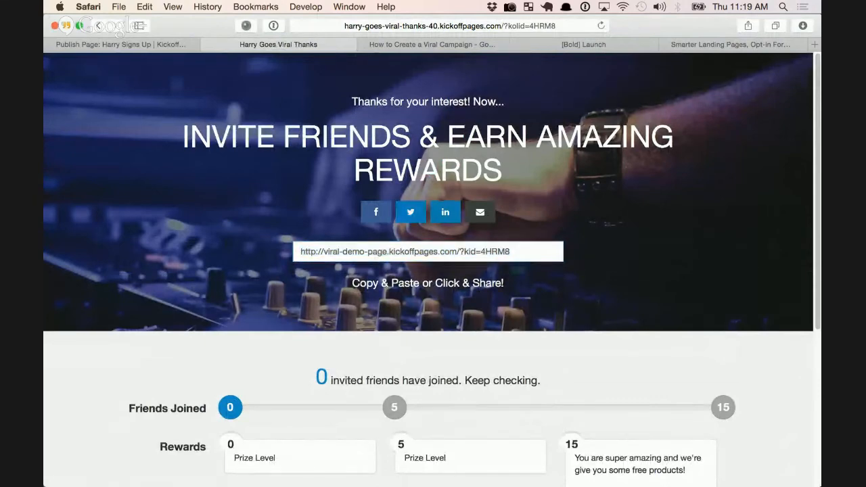
left_click(411, 211)
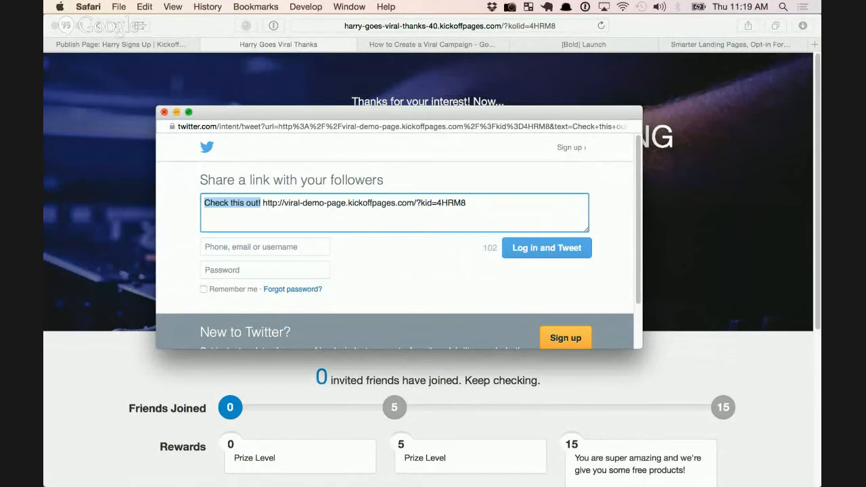
left_click(165, 113)
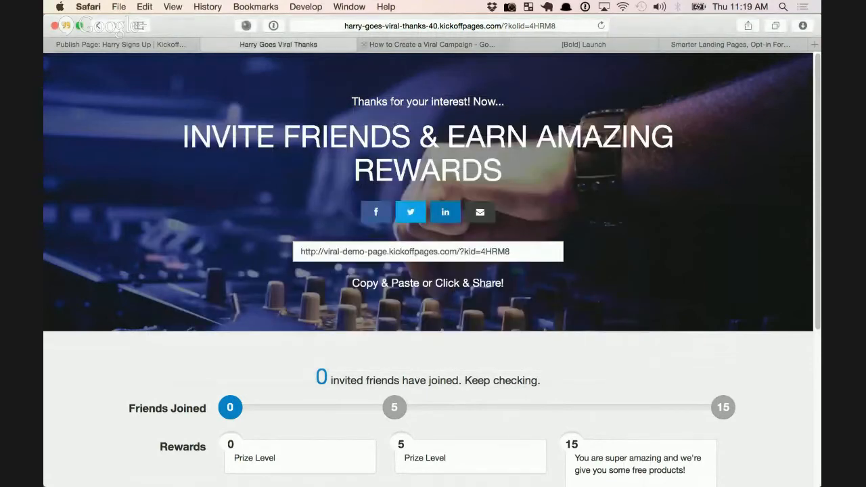
left_click(419, 25)
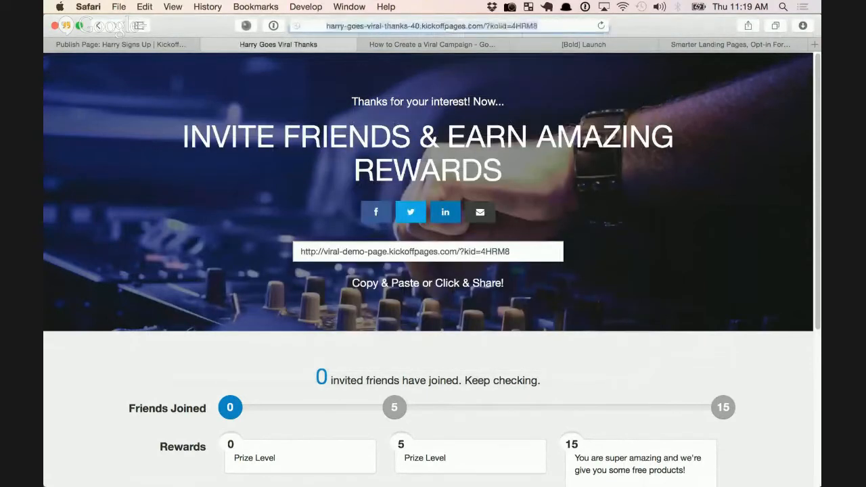
key("super+v")
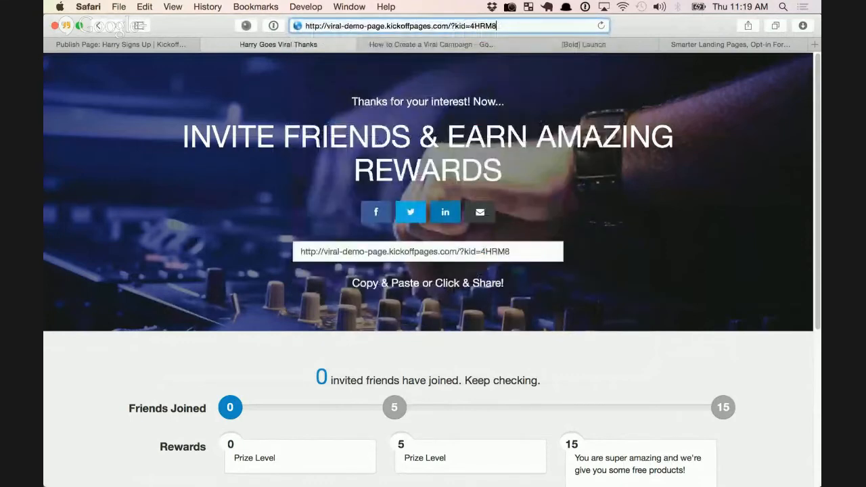
key("Return")
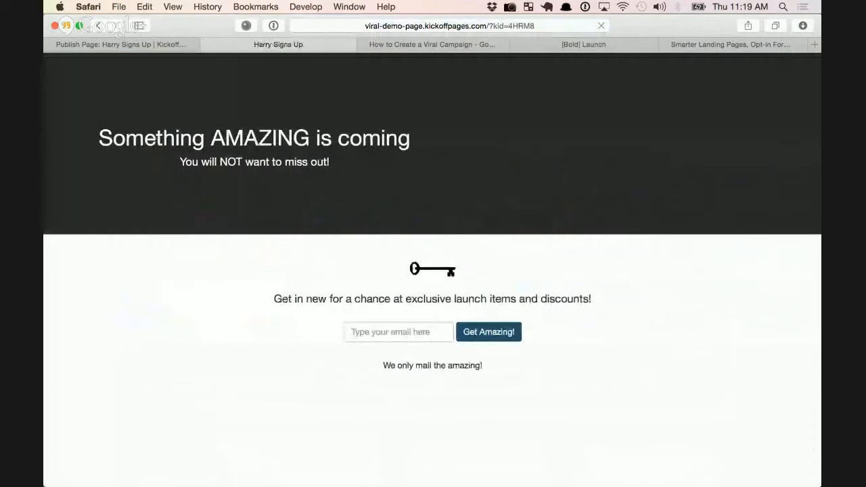
Reload the referral signup page and register a test friend's email address
left_click(472, 25)
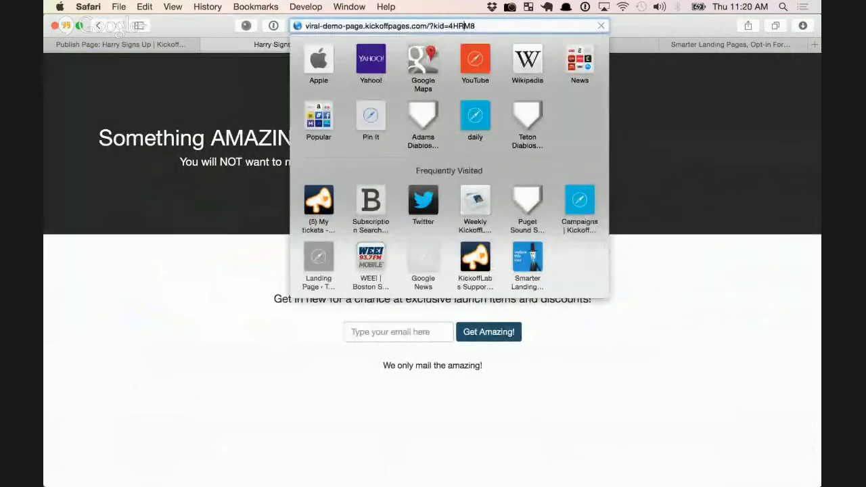
key("Return")
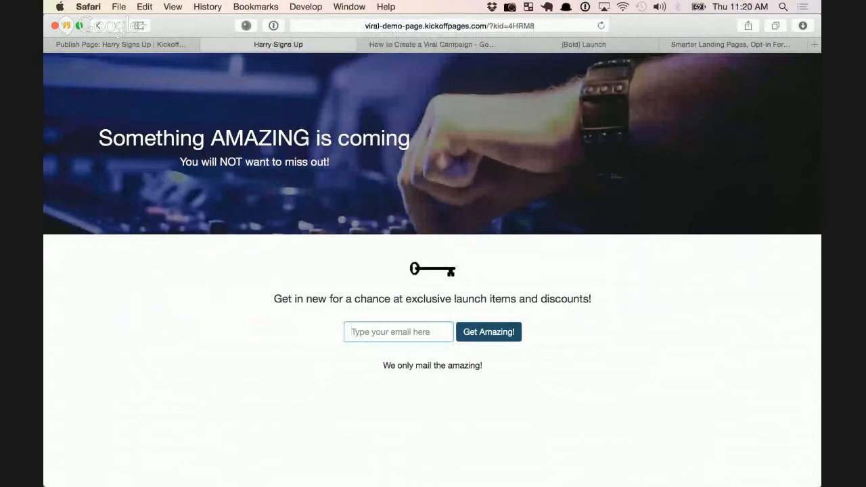
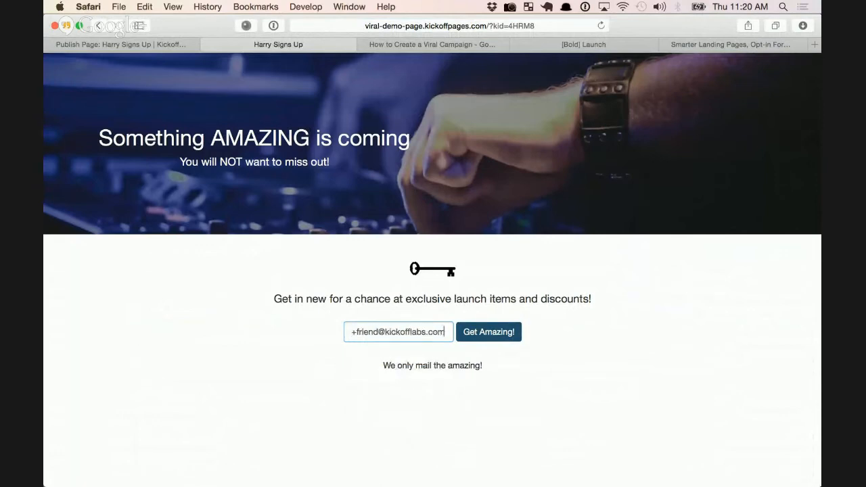
key("Return")
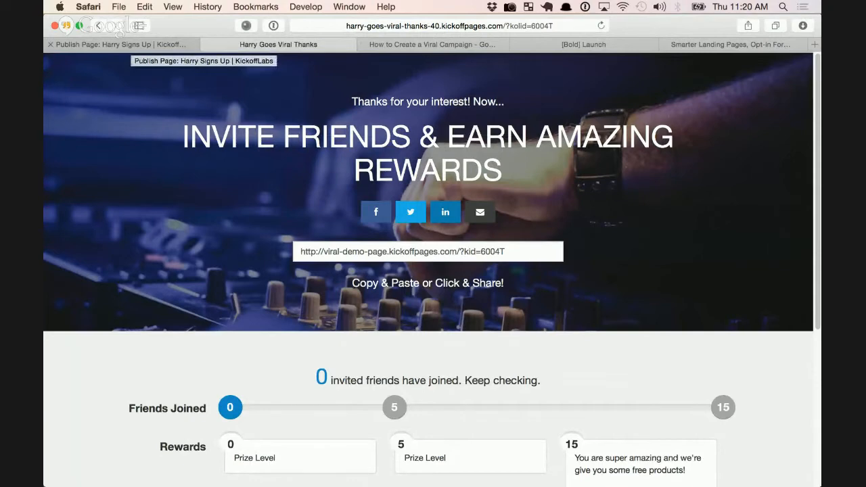
left_click(514, 26)
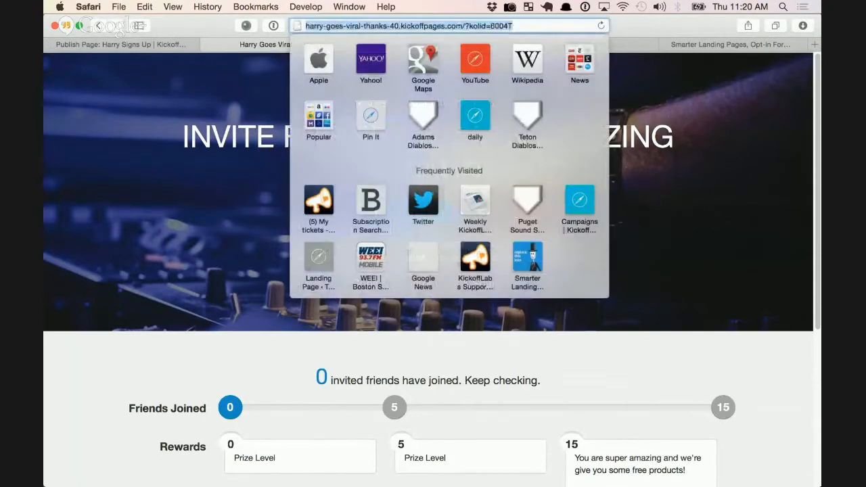
left_click(514, 26)
left_click_drag(514, 25, 465, 26)
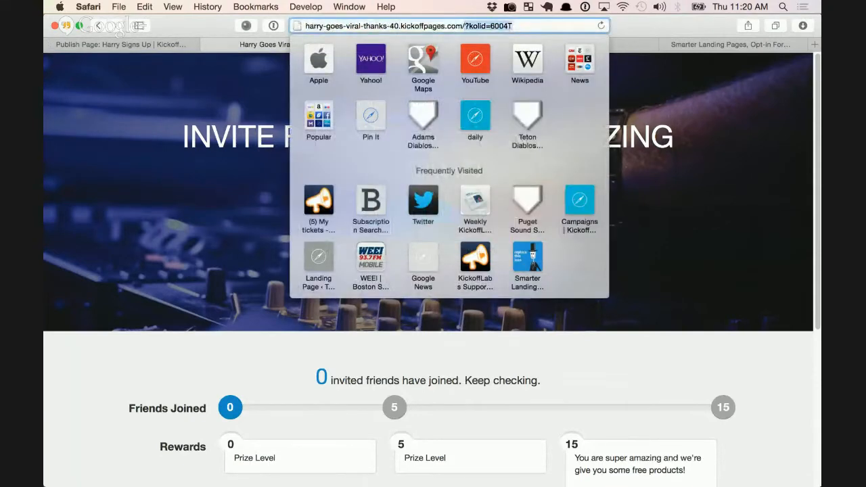
key("BackSpace")
key("Return")
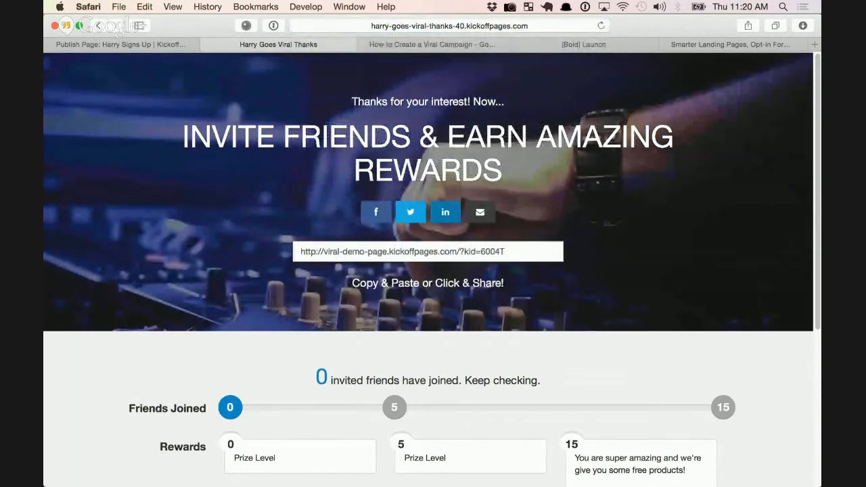
double_click(493, 252)
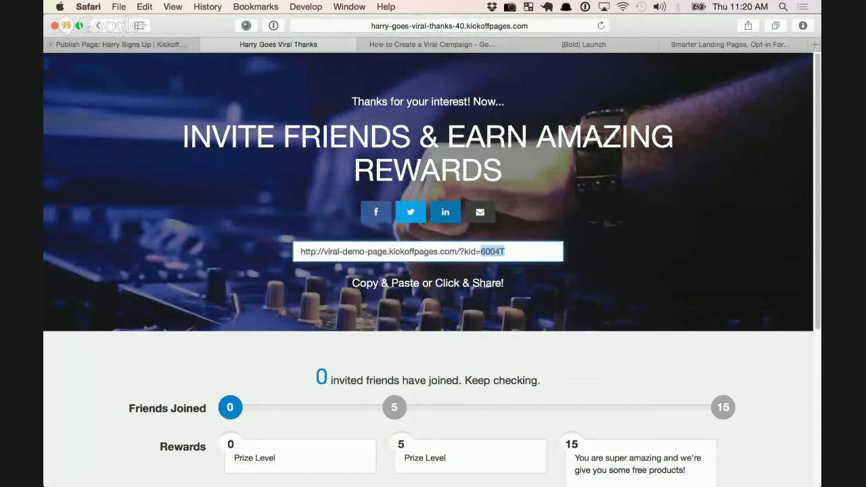
Go back to the signup form and resubmit the original email to view the invite count
left_click(98, 26)
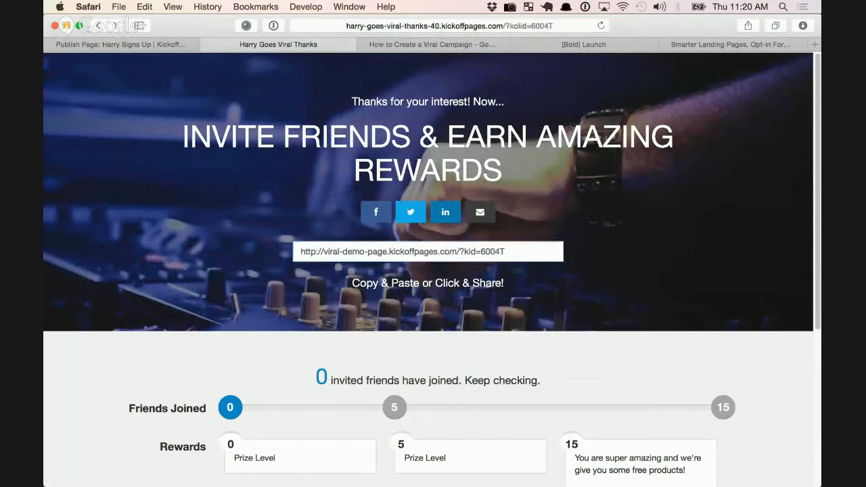
left_click(99, 26)
left_click(99, 25)
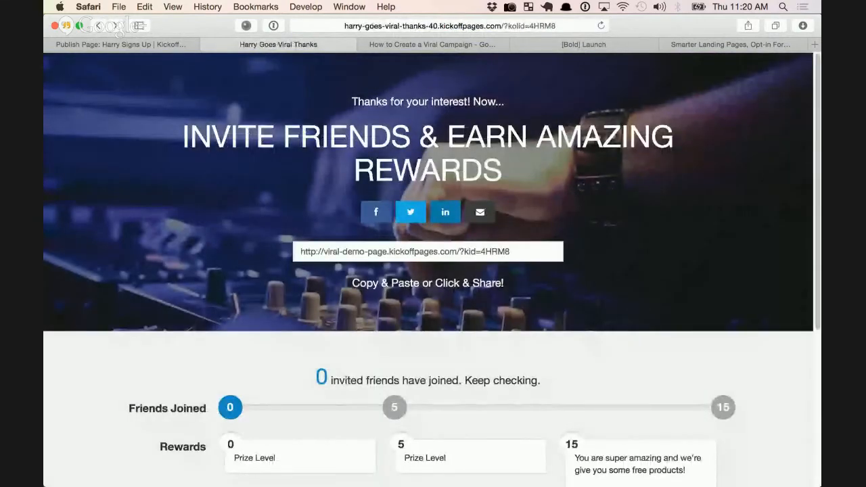
left_click(98, 26)
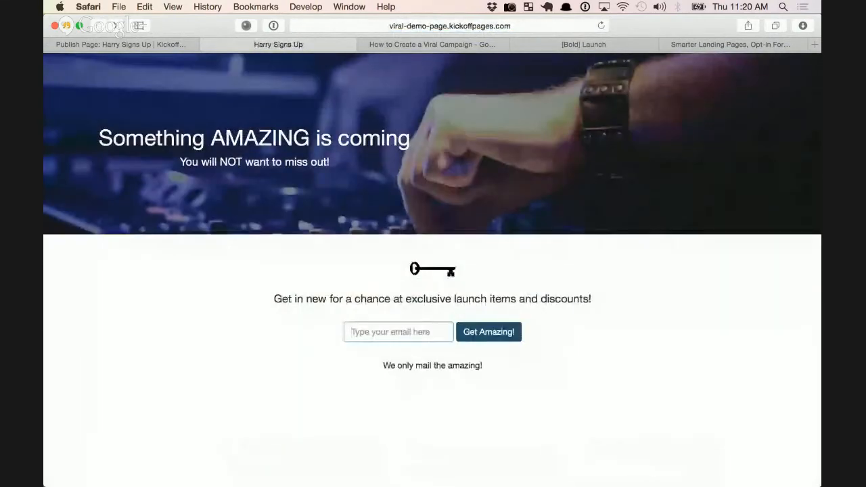
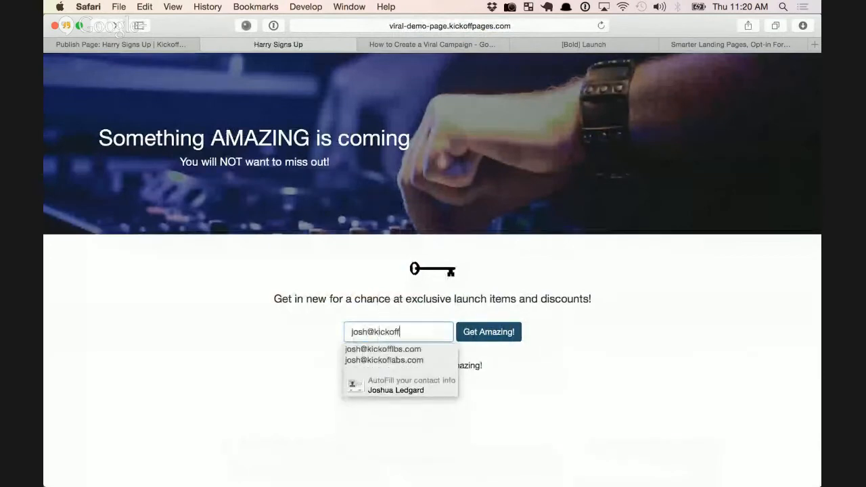
key("Return")
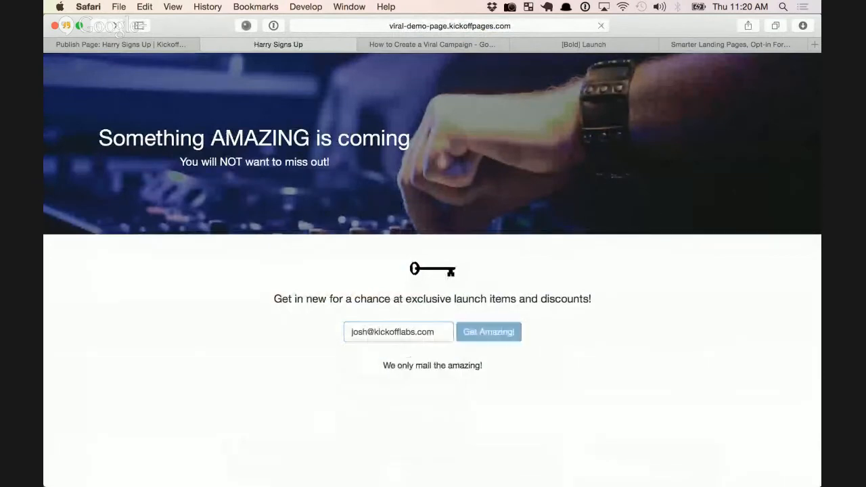
scroll(478, 182, "down", 1)
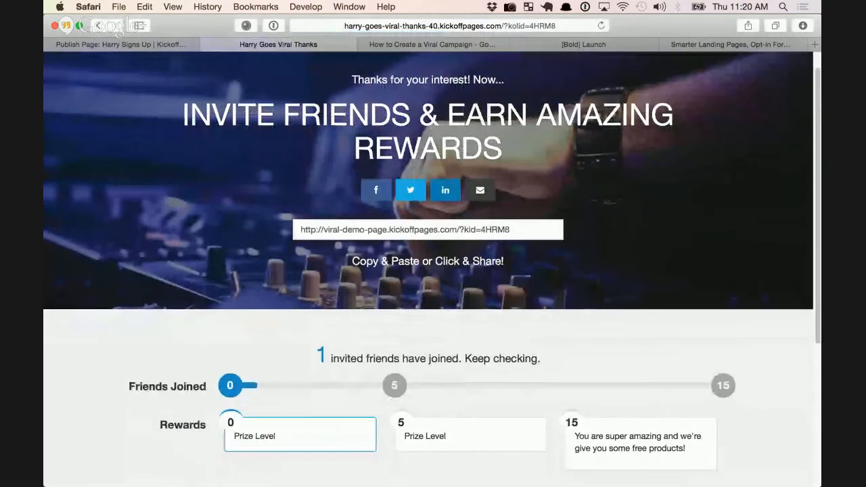
scroll(428, 183, "down", 2)
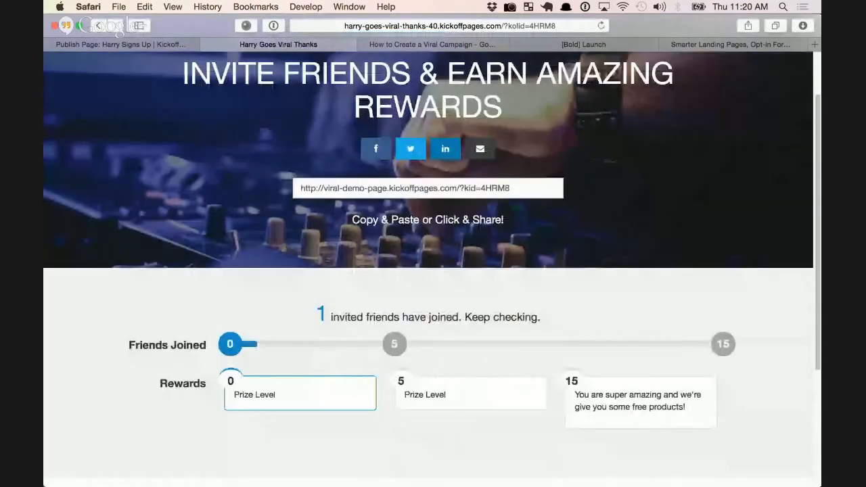
left_click_drag(315, 313, 452, 318)
scroll(452, 318, "down", 4)
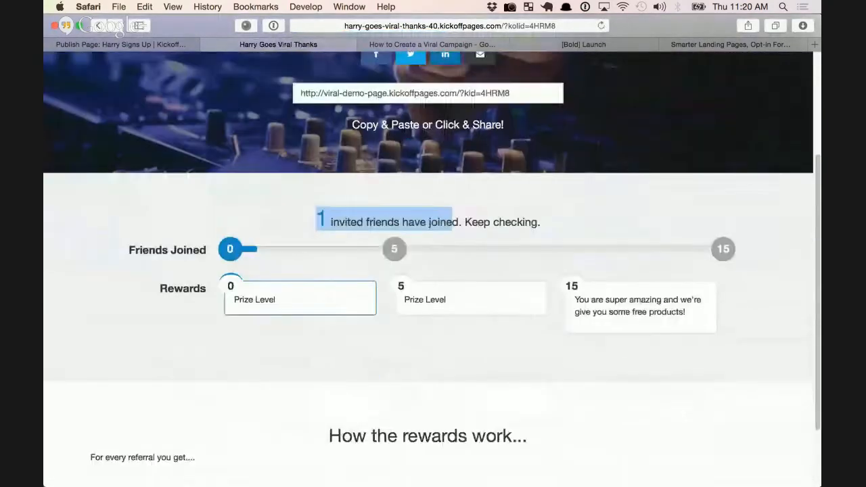
scroll(453, 319, "down", 3)
scroll(453, 319, "up", 8)
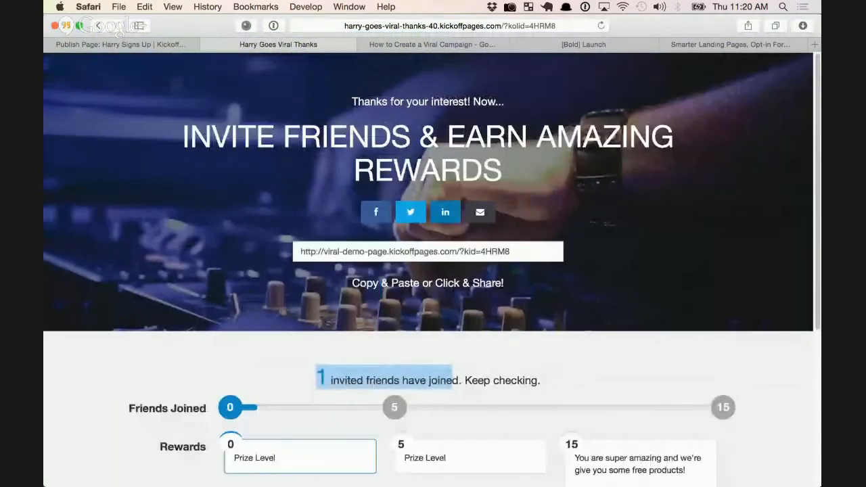
left_click(450, 25)
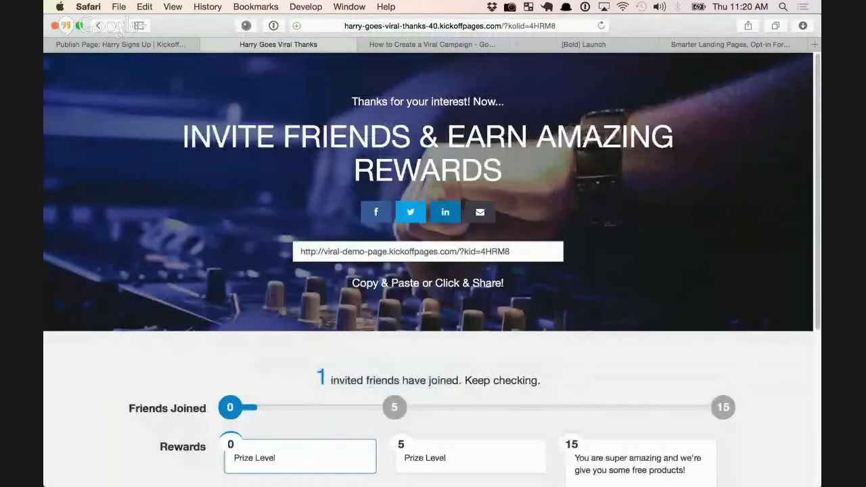
left_click(518, 26)
key("Return")
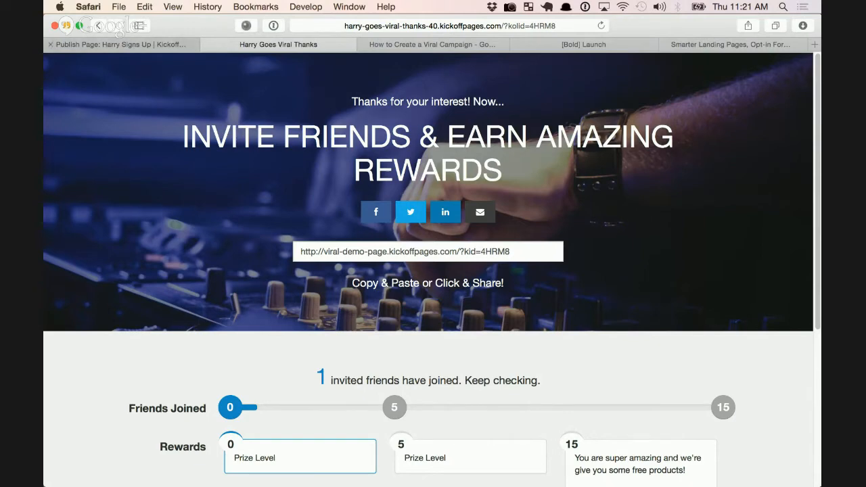
left_click(115, 44)
Open the automatic reply email settings and dismiss the promotional banner
scroll(498, 270, "up", 2)
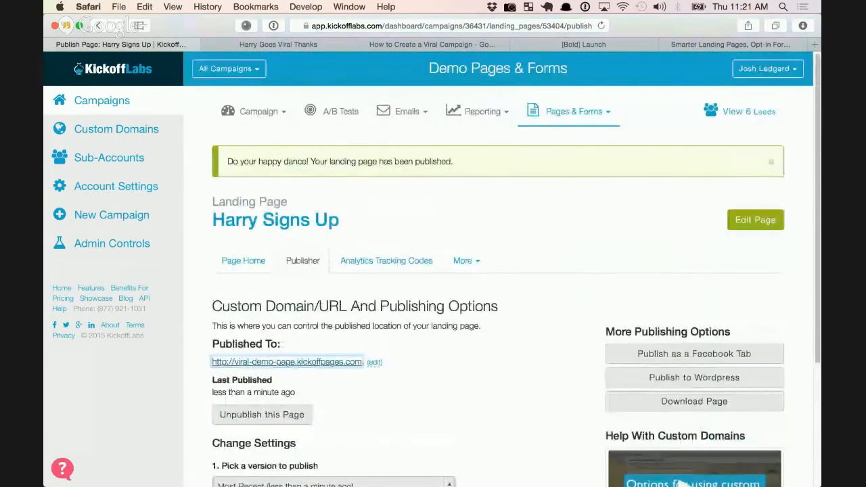
left_click(406, 111)
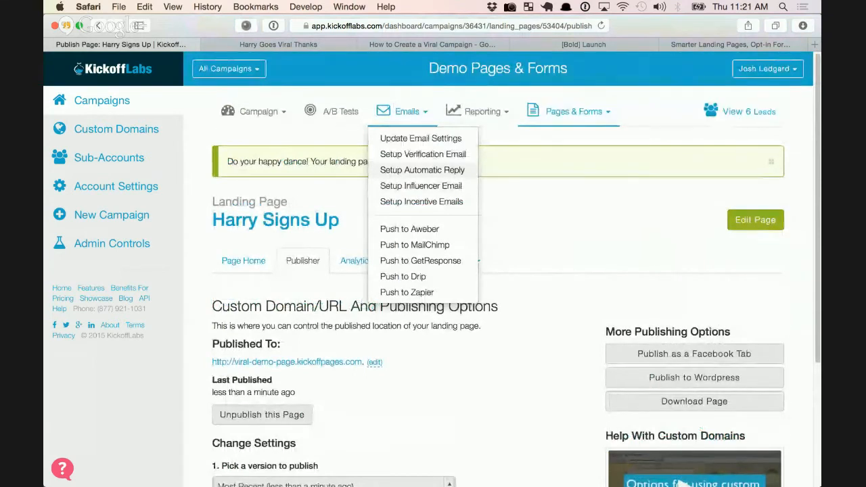
left_click(423, 170)
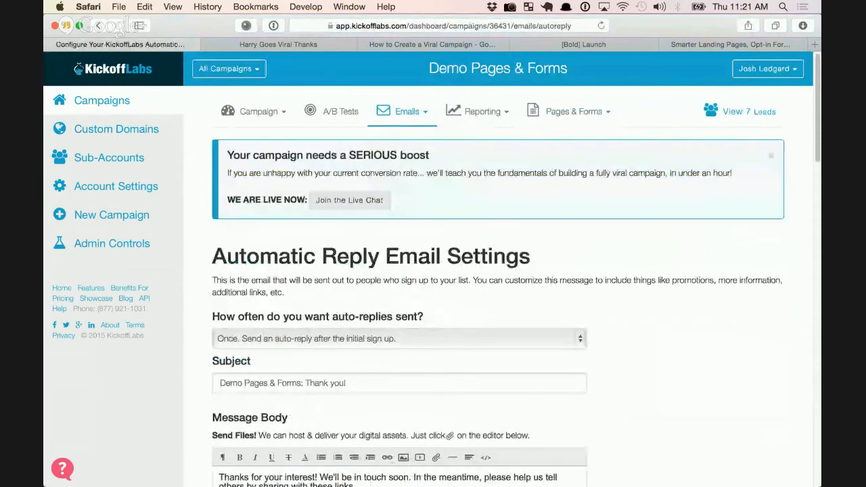
left_click(771, 156)
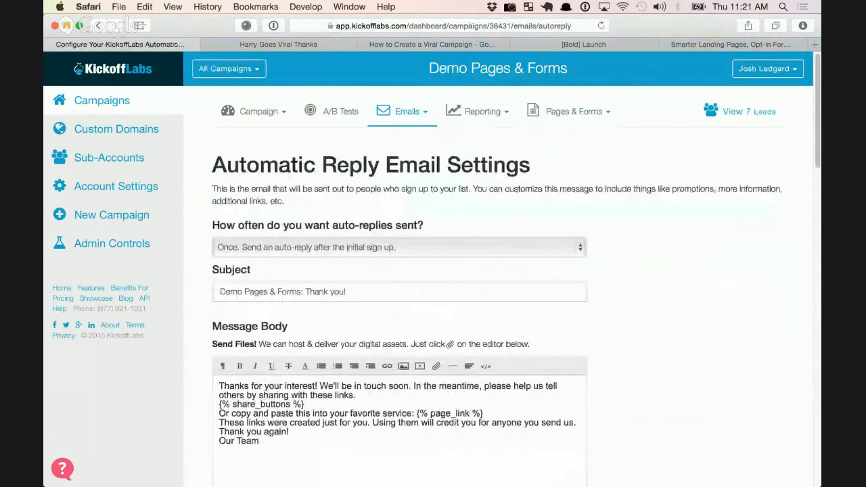
scroll(499, 271, "down", 1)
scroll(498, 271, "down", 5)
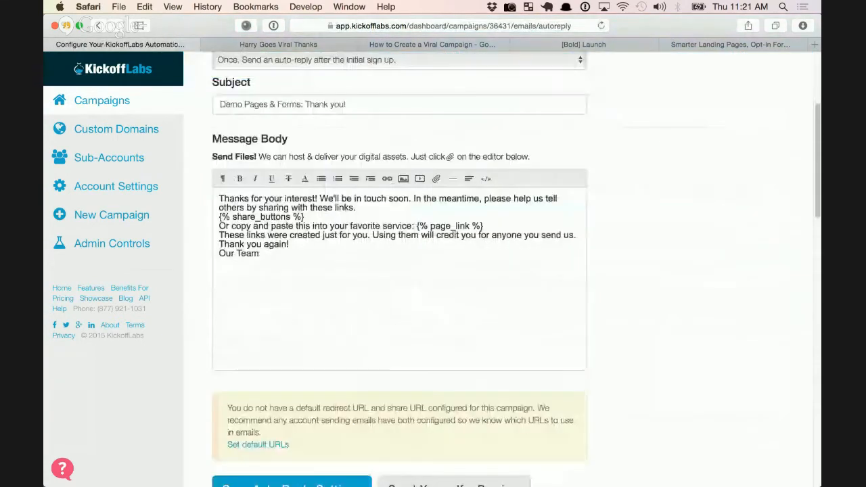
scroll(433, 271, "up", 1)
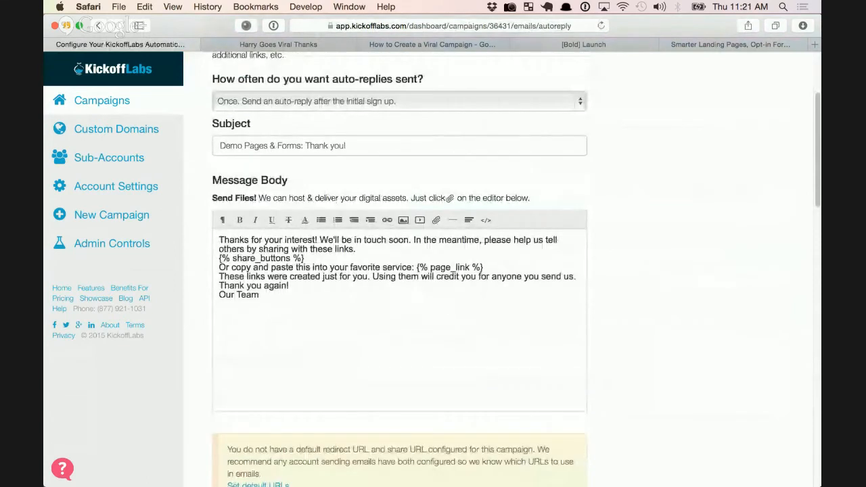
Add 'The reason for sharing is....' and 'rewards...' lines after the sharing sentence in the message body
left_click(359, 250)
key("Return")
key("Down")
key("Return")
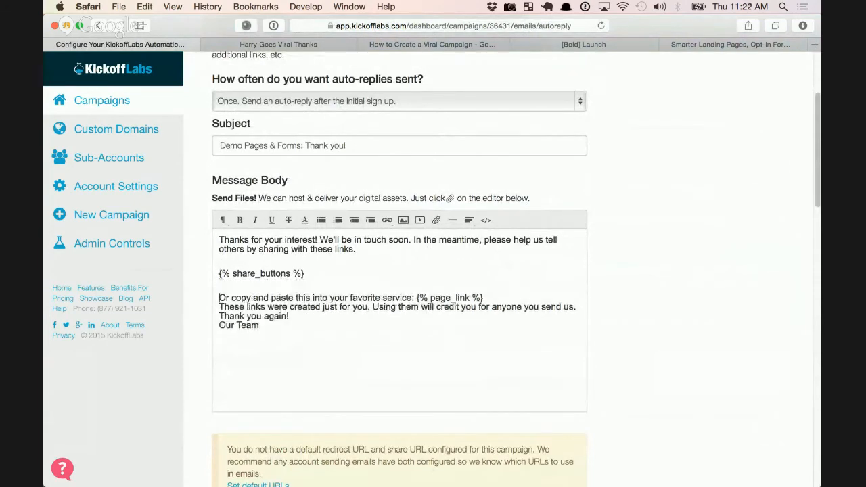
key("Return")
type("The reason f")
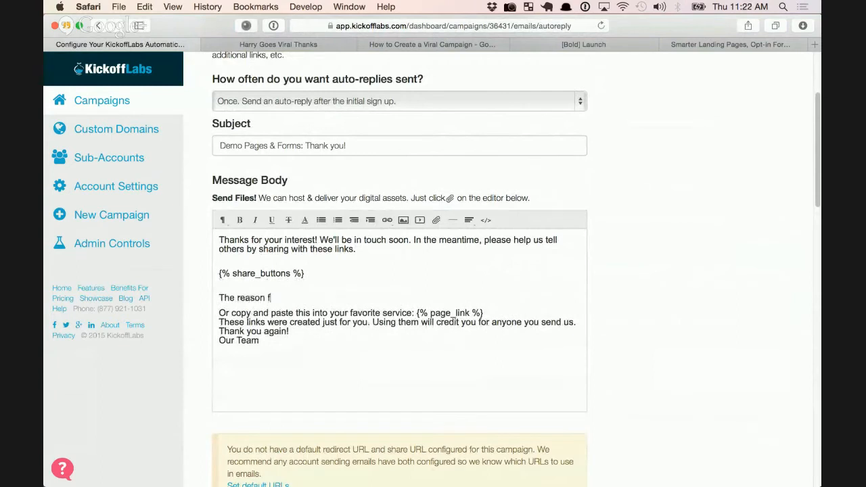
type("or sharing is....")
key("Return")
type("rewards")
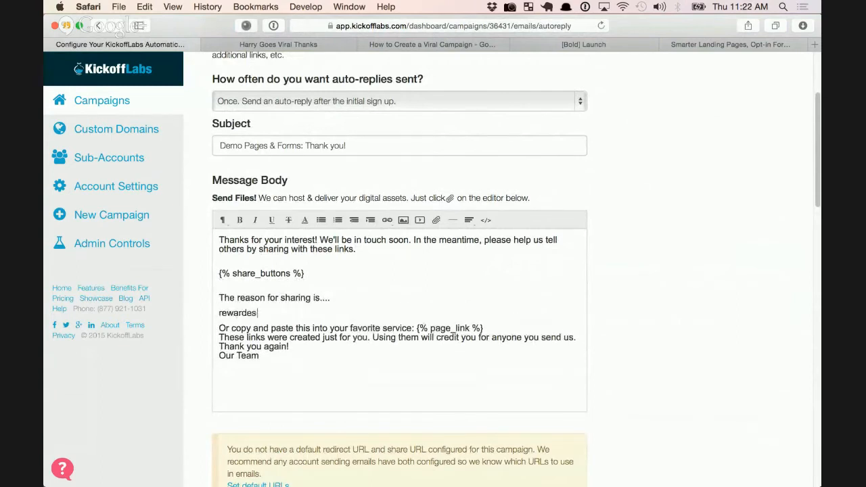
type("...")
scroll(516, 269, "up", 1)
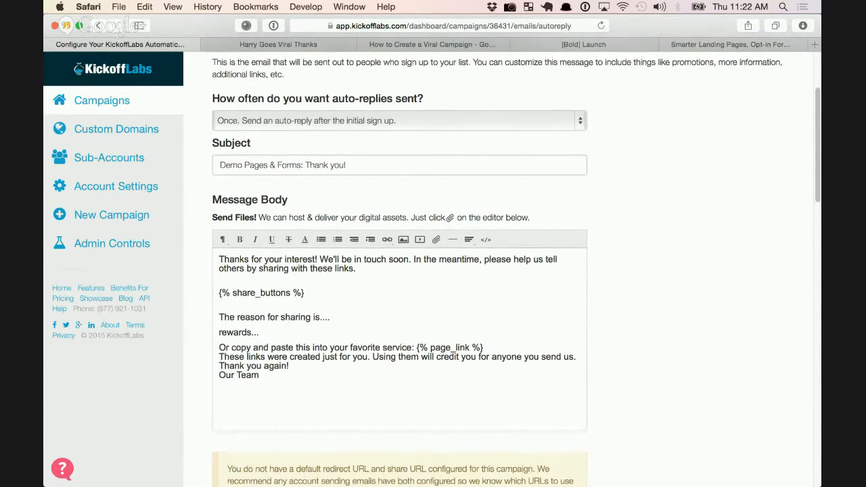
scroll(433, 271, "up", 4)
scroll(433, 271, "down", 15)
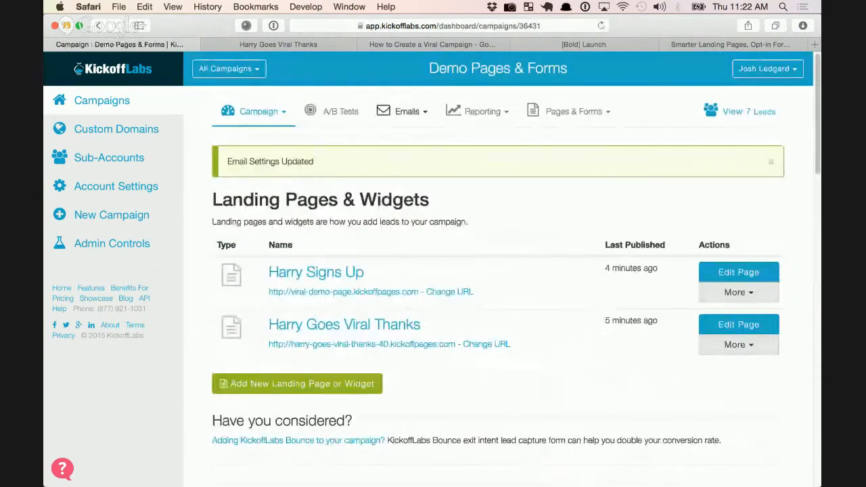
Create an incentive email requiring 5 referrals with subject 'You got 5 referrals!'
left_click(407, 112)
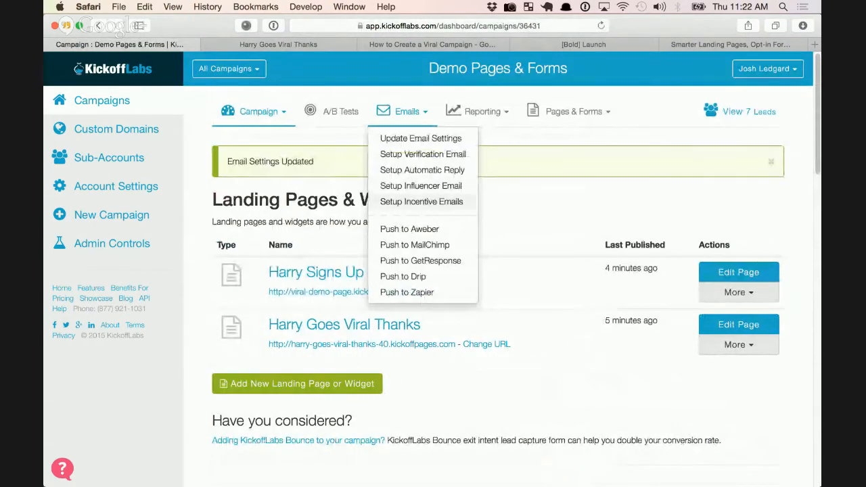
left_click(422, 202)
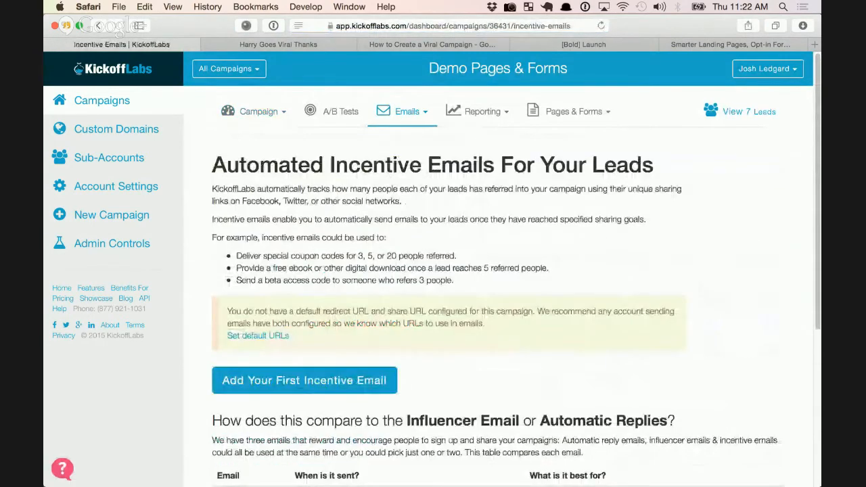
scroll(498, 271, "down", 2)
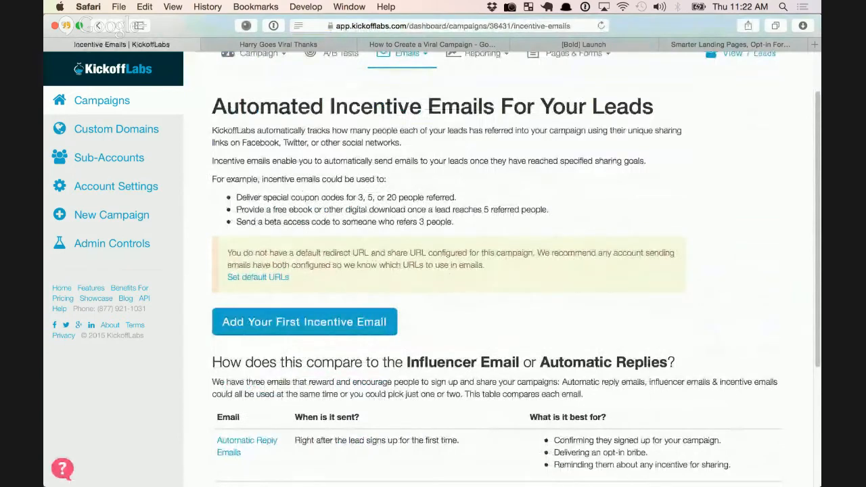
scroll(498, 271, "down", 1)
scroll(498, 270, "up", 1)
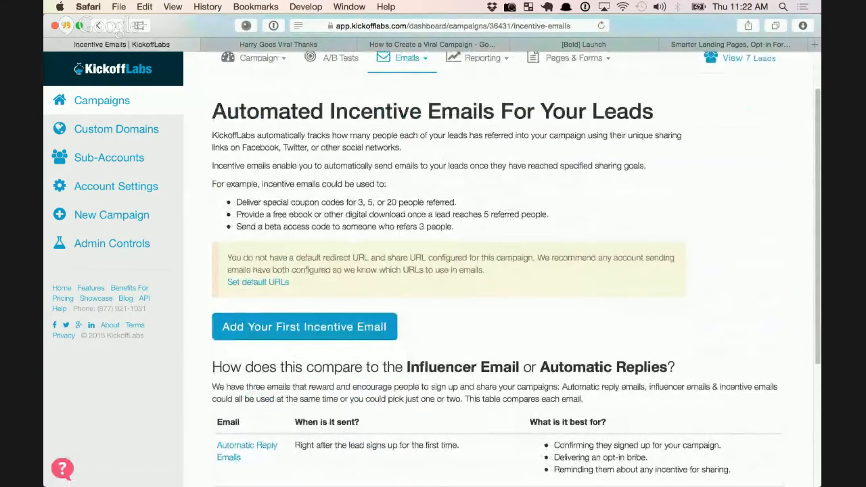
scroll(499, 271, "up", 1)
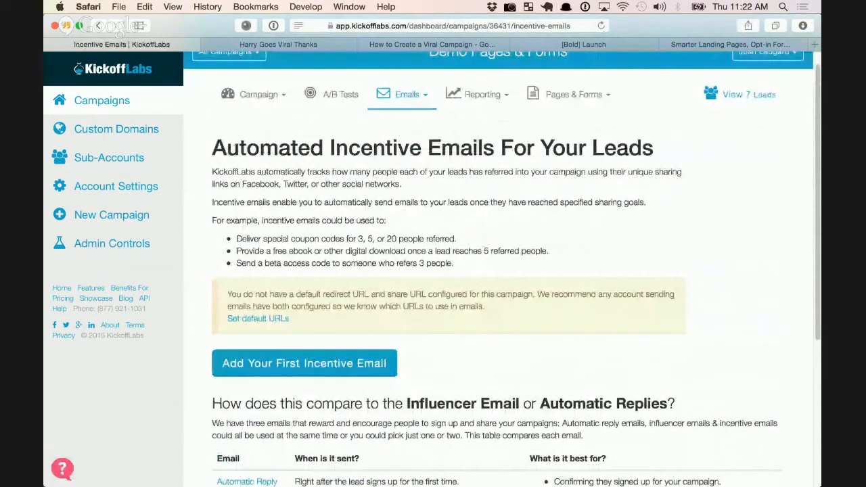
left_click(305, 364)
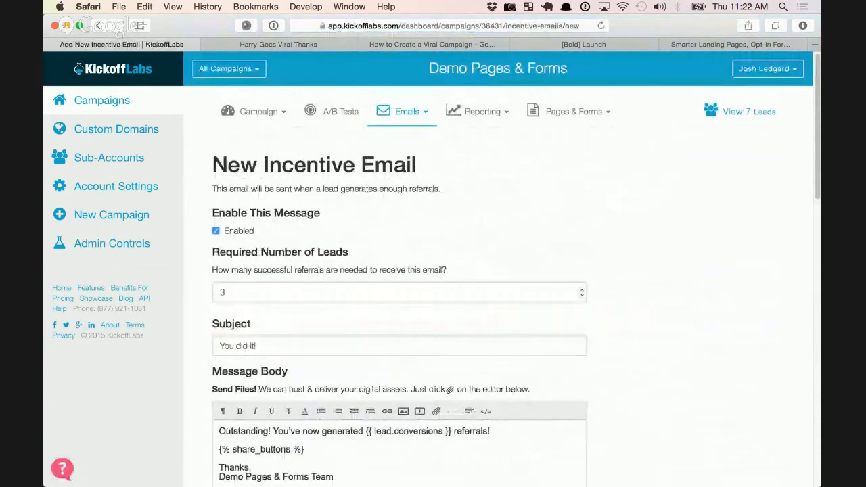
scroll(499, 271, "down", 2)
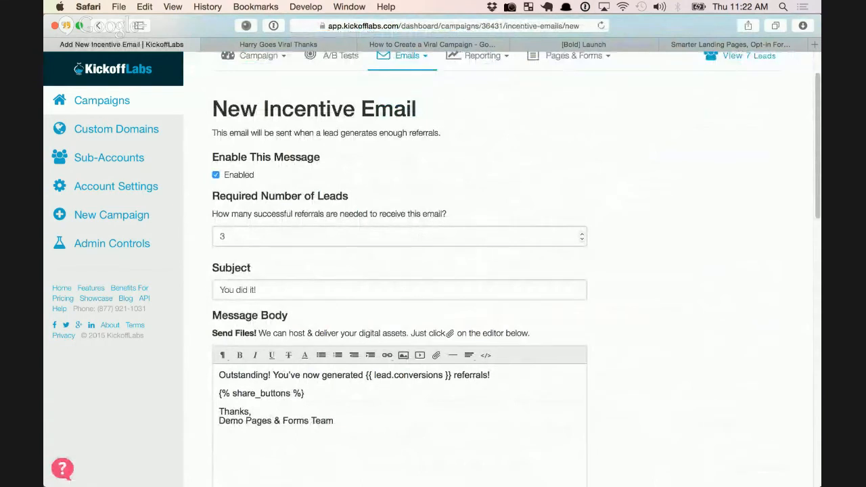
left_click(582, 234)
left_click(582, 234)
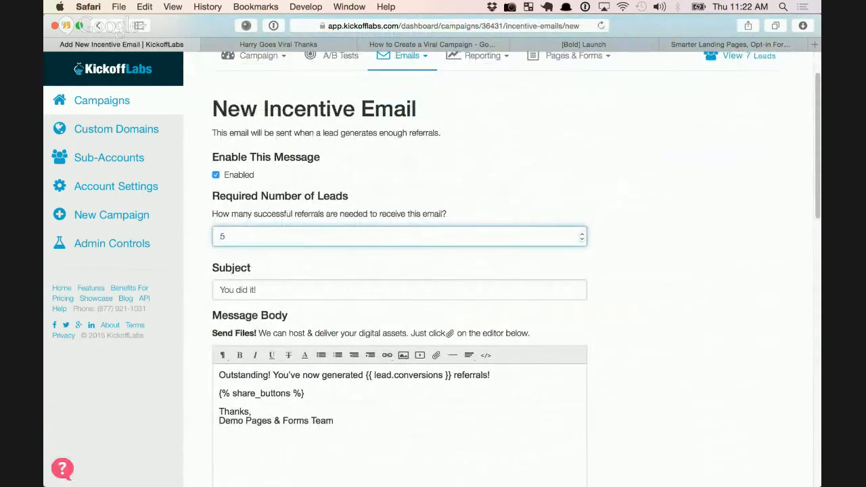
key("Tab")
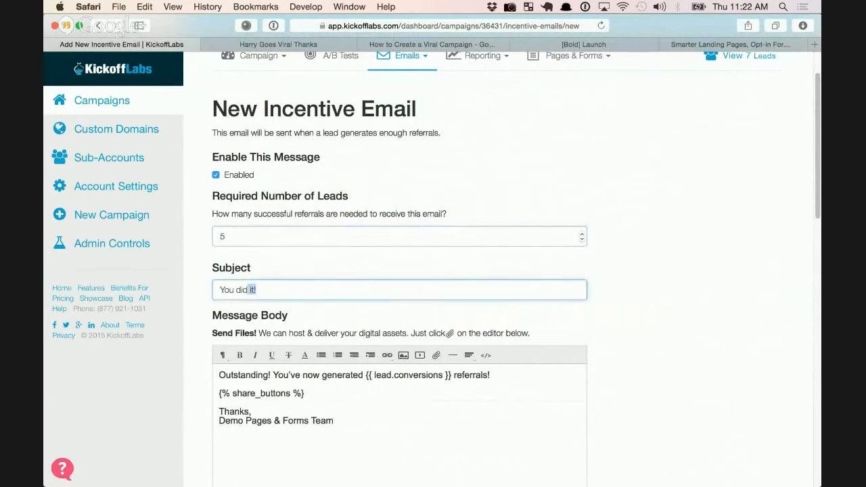
type("You got 5 referrals!")
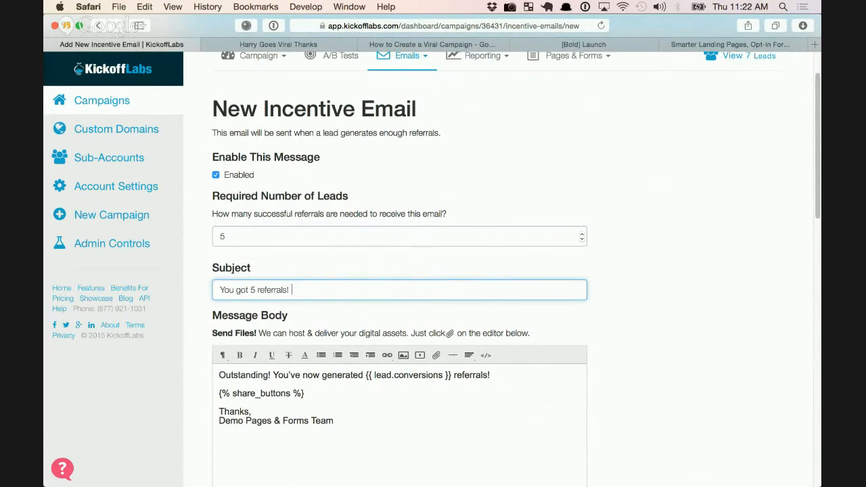
Add 'Keep sharing - at 15 you'll get free products...' above the share buttons token
left_click(253, 412)
scroll(354, 355, "down", 2)
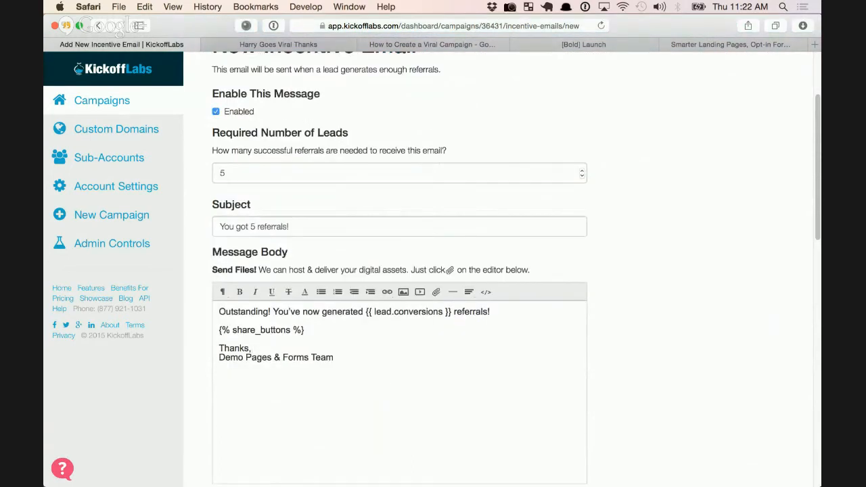
left_click_drag(367, 311, 452, 311)
left_click(220, 322)
key("Return")
key("Return")
type("Keep sharing")
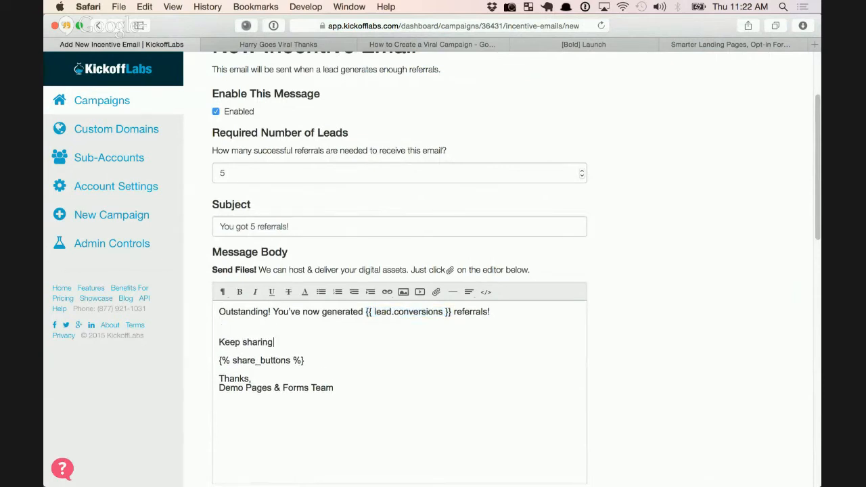
type(" - at 15 you'll get free ")
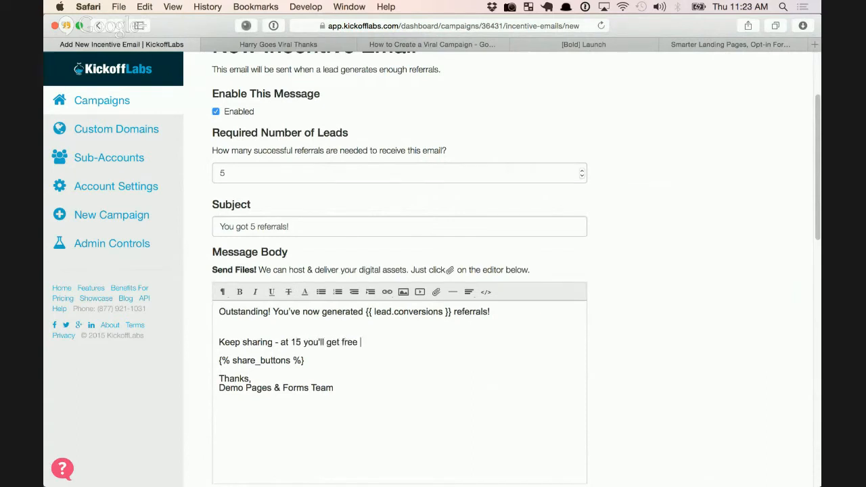
type("products...")
Replace the team sign-off with the sender's own full name
left_click(334, 388)
key("shift+super+Left")
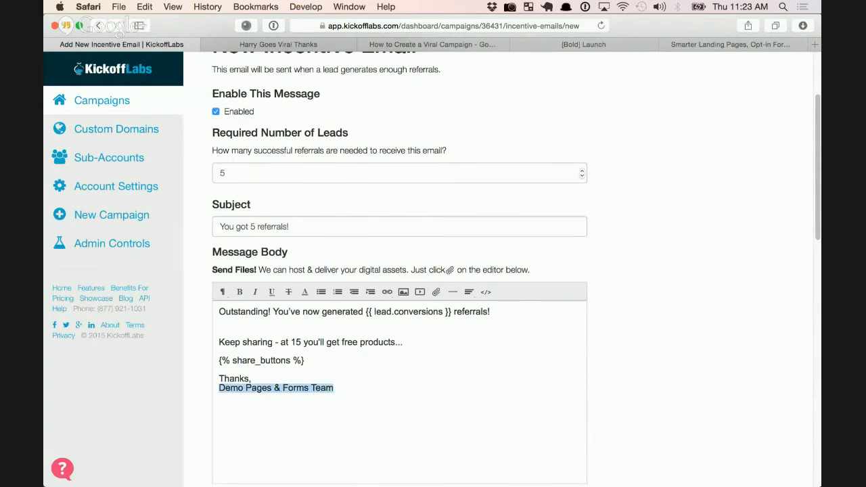
key("BackSpace")
key("BackSpace")
key("BackSpace")
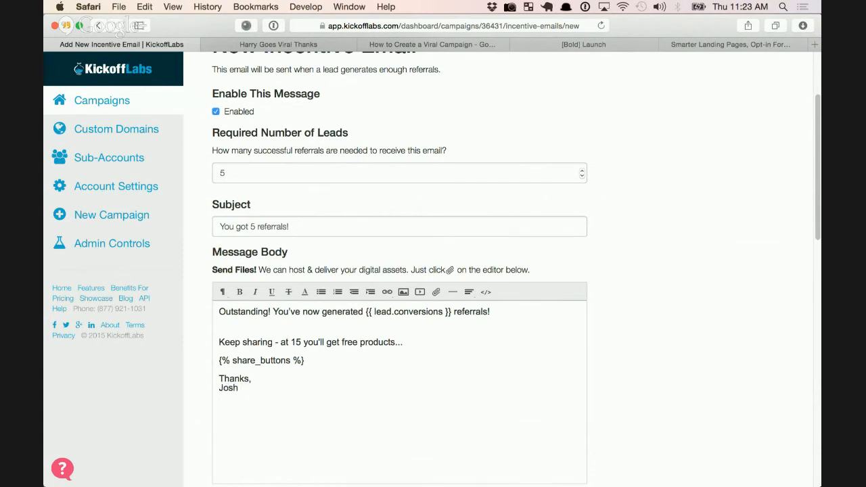
scroll(433, 270, "down", 5)
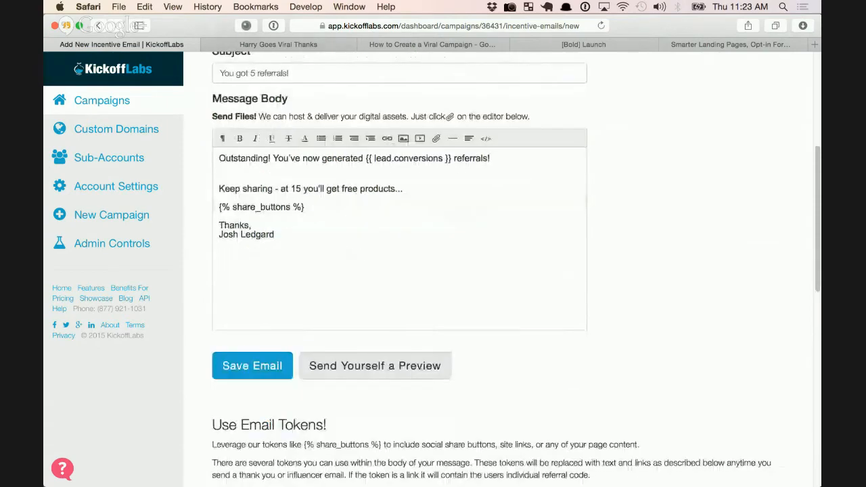
scroll(434, 270, "down", 10)
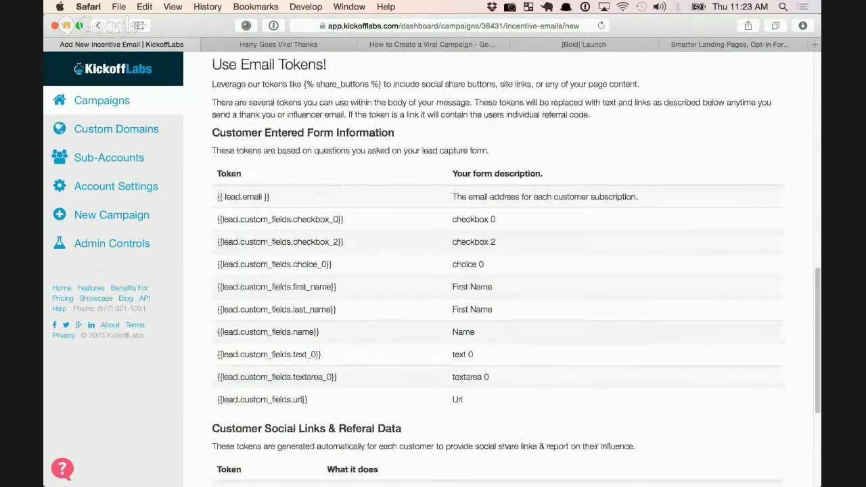
scroll(434, 270, "down", 2)
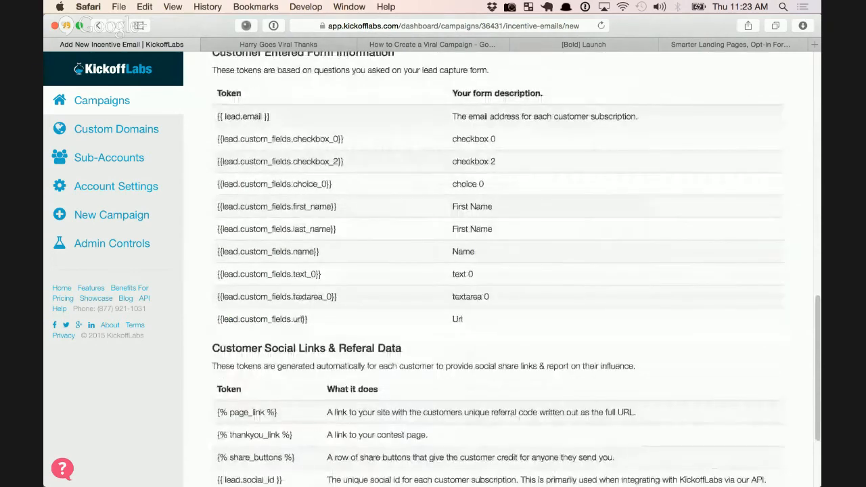
scroll(501, 270, "down", 3)
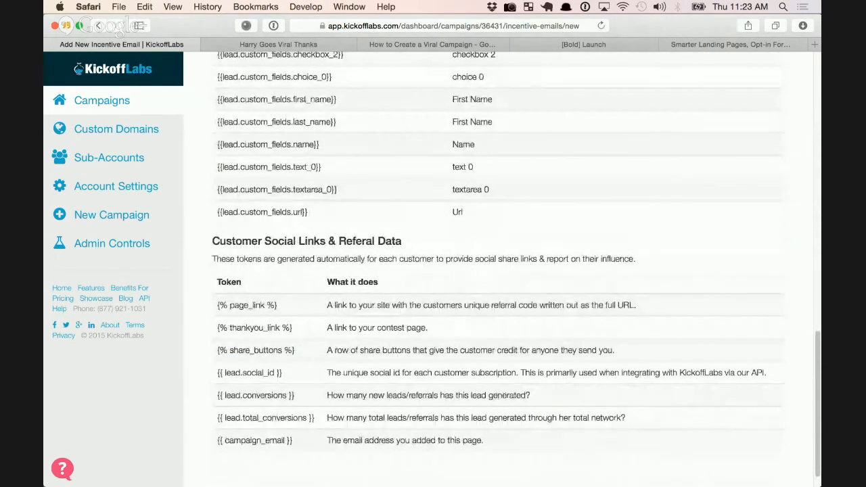
left_click_drag(292, 328, 217, 328)
key("super+c")
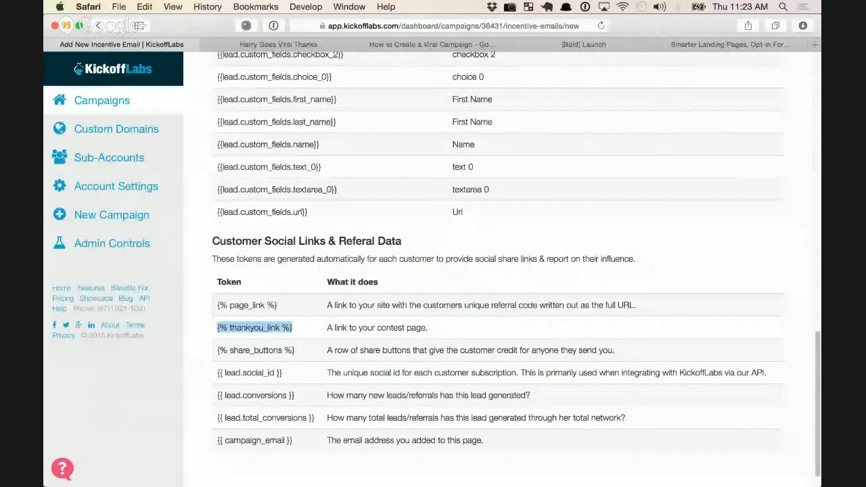
scroll(498, 270, "up", 15)
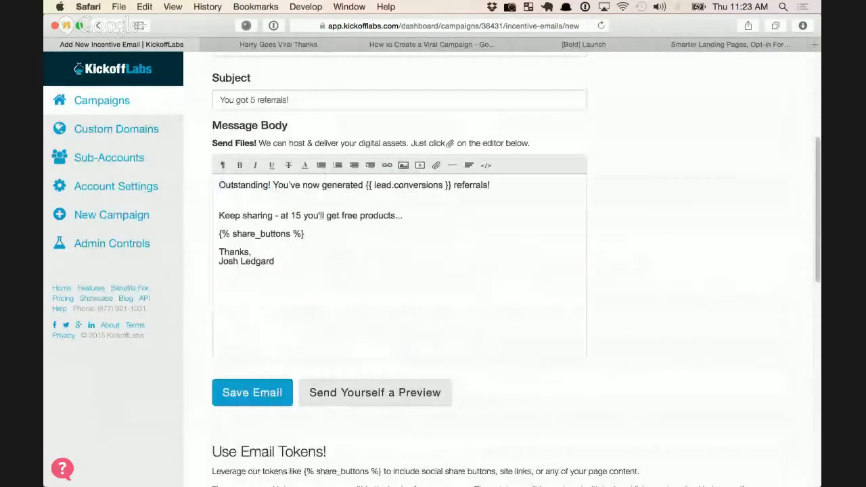
Add 'You can check your status at any time using this link:' plus {% thankyou_link %}, then save the email
left_click(306, 234)
key("Return")
key("Return")
type("You can c")
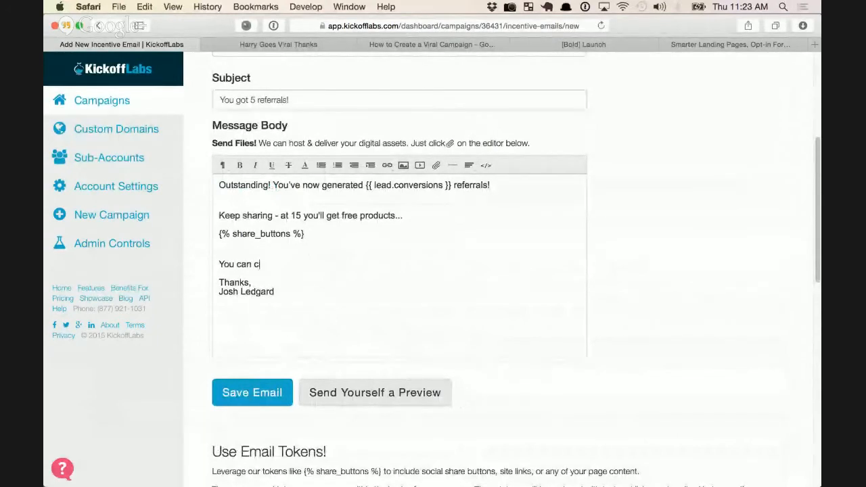
type("heck your status at ")
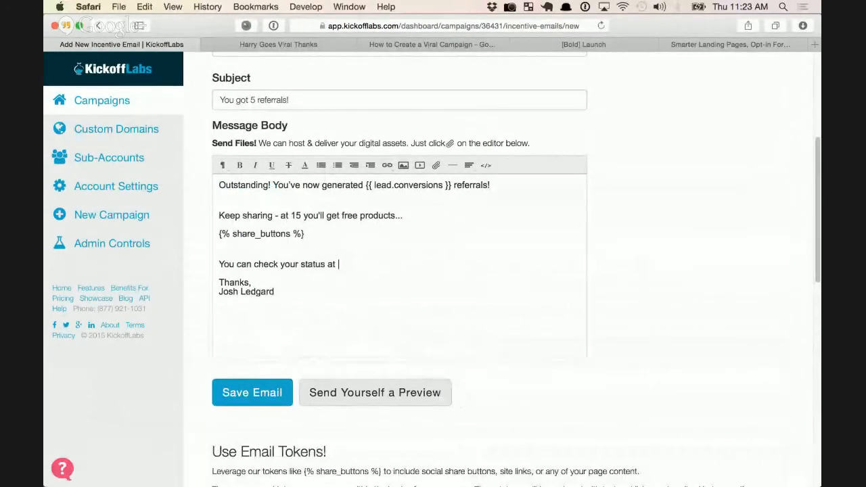
type("any time using this link:")
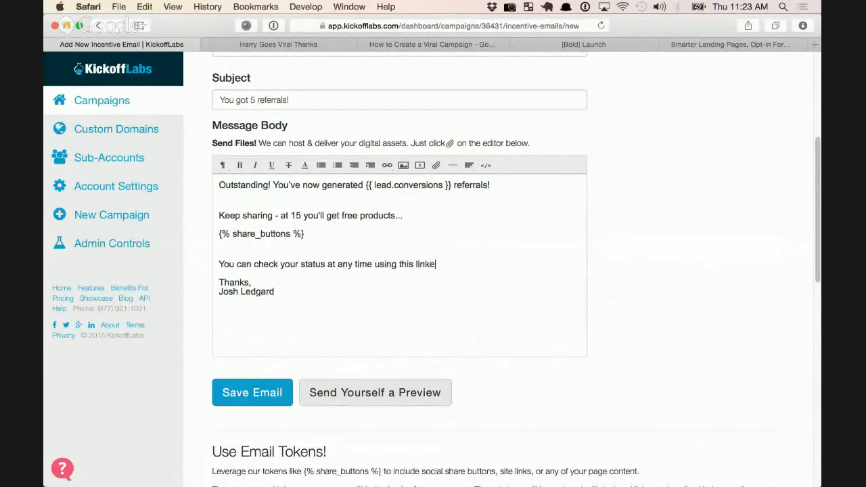
key("Return")
key("Return")
key("super+v")
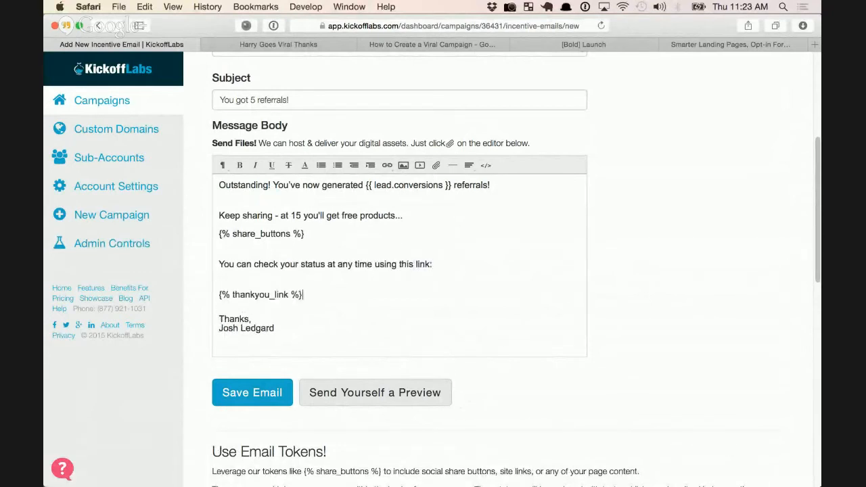
key("Up")
key("BackSpace")
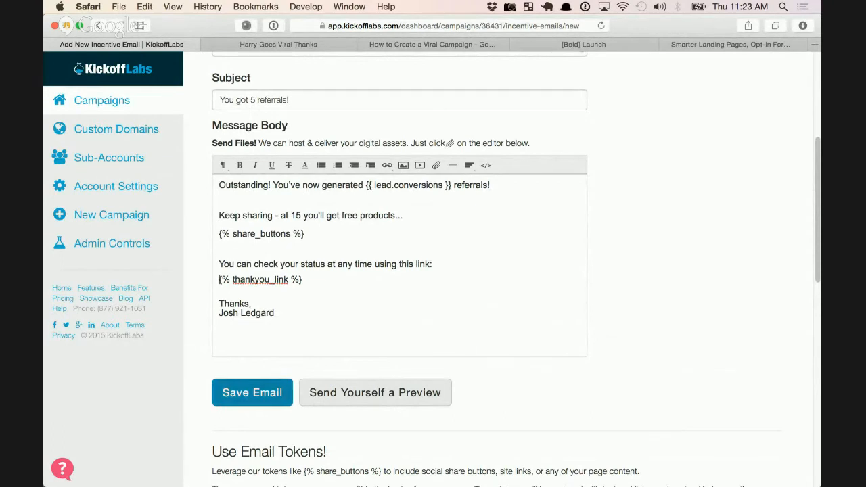
left_click(252, 393)
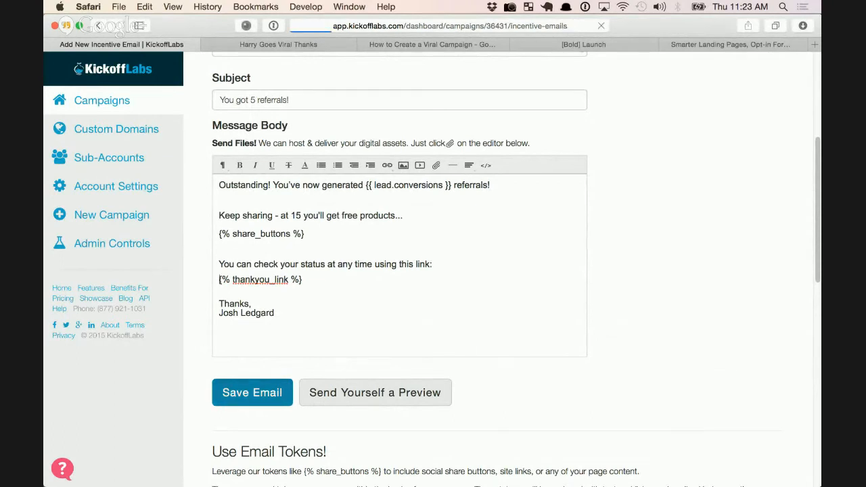
scroll(498, 271, "down", 3)
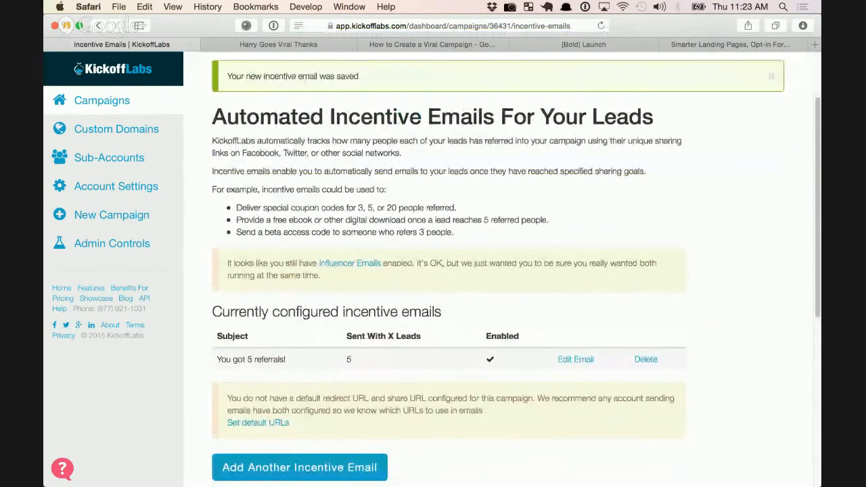
scroll(498, 271, "down", 1)
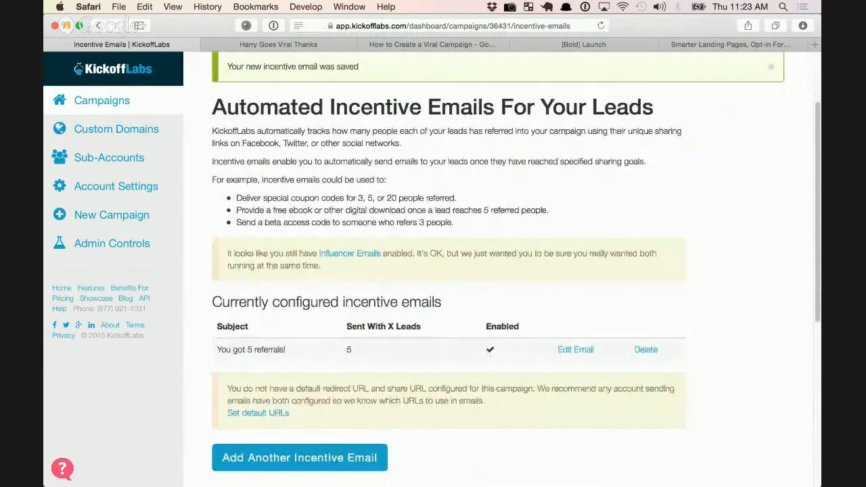
left_click_drag(286, 350, 226, 349)
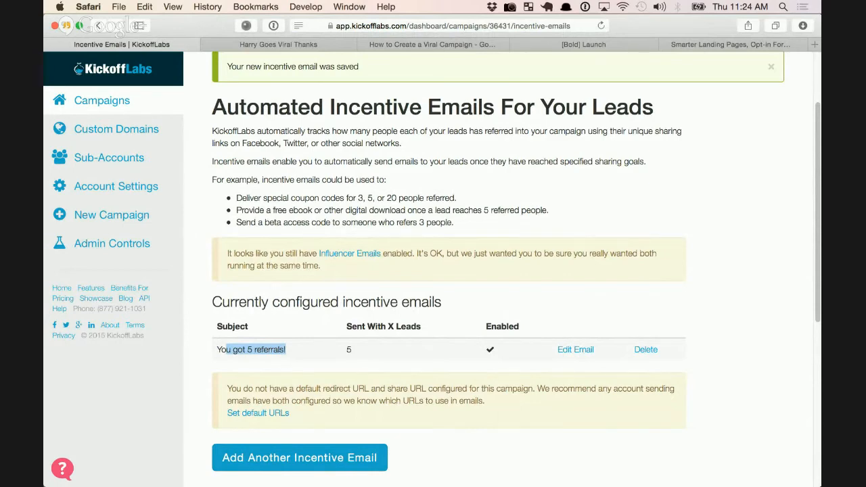
scroll(350, 309, "up", 2)
scroll(350, 309, "up", 2)
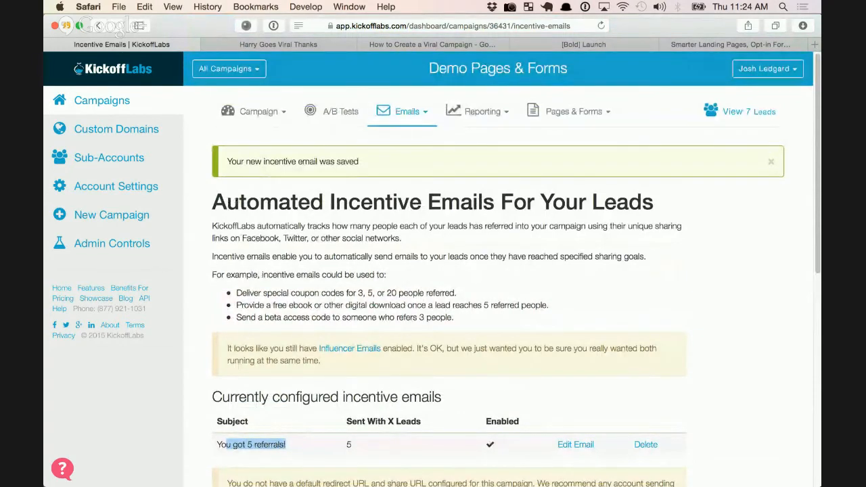
scroll(502, 271, "down", 3)
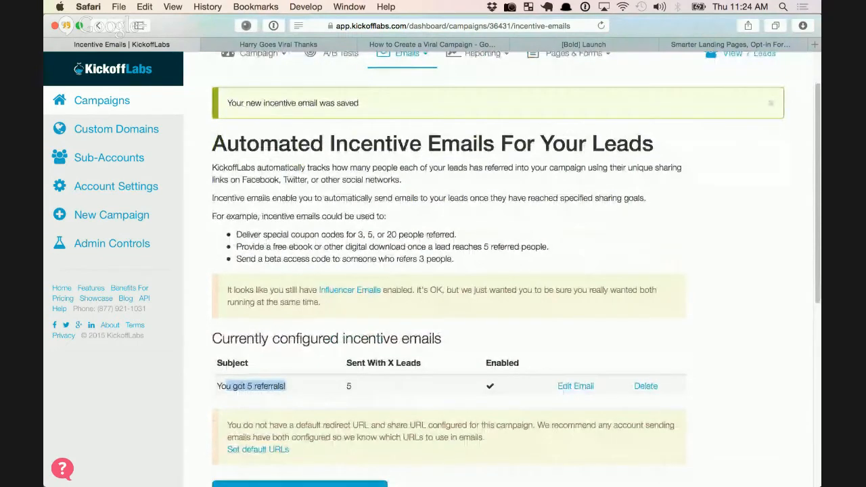
scroll(502, 271, "up", 3)
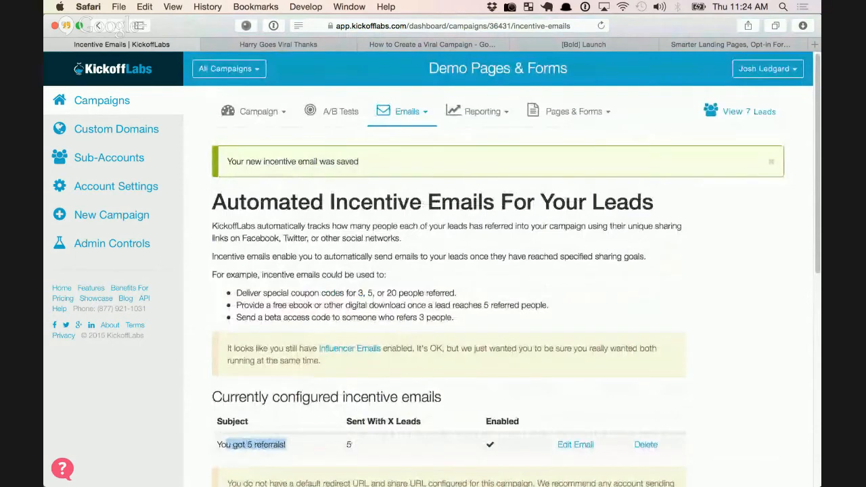
Sort the campaign's 7 leads by Direct Referrals and check the top lead's 1 referral
left_click(749, 111)
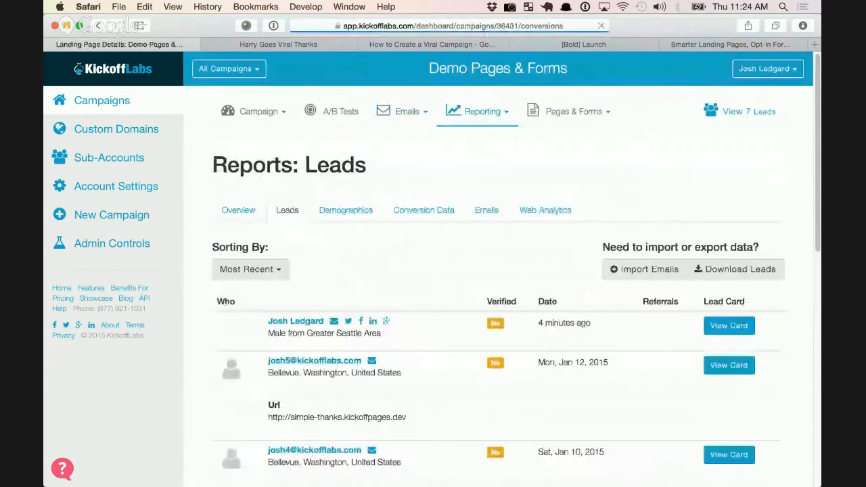
scroll(502, 271, "down", 3)
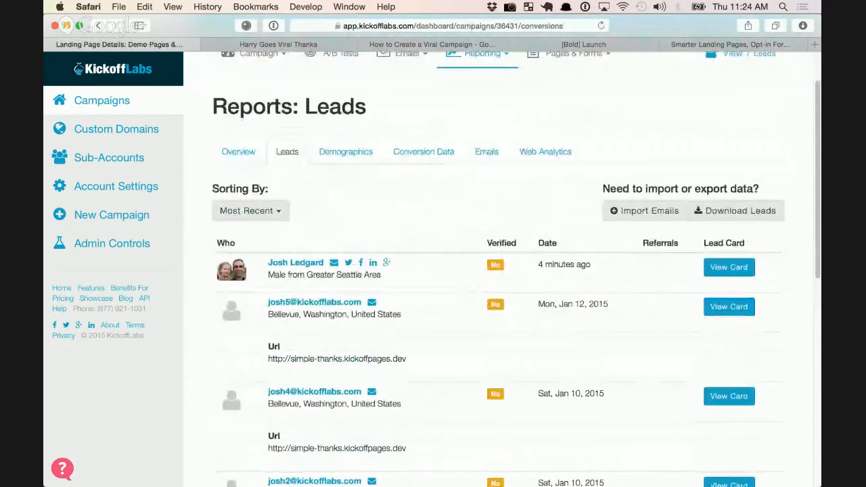
left_click(250, 211)
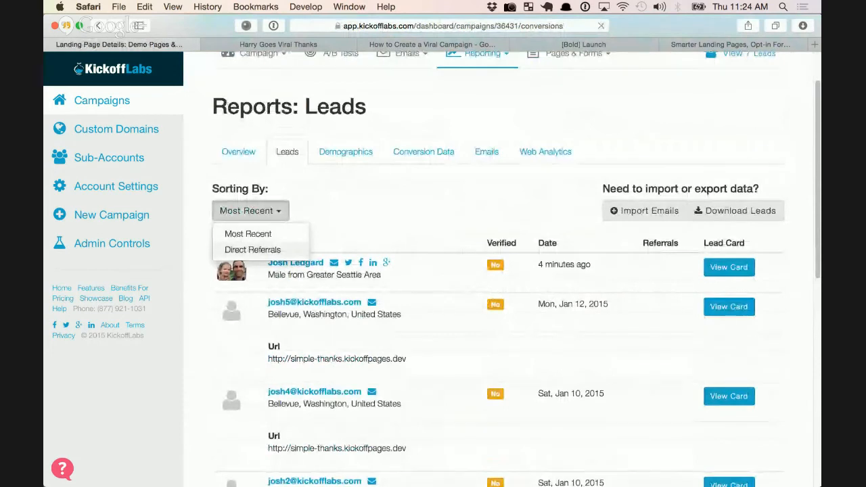
left_click(252, 249)
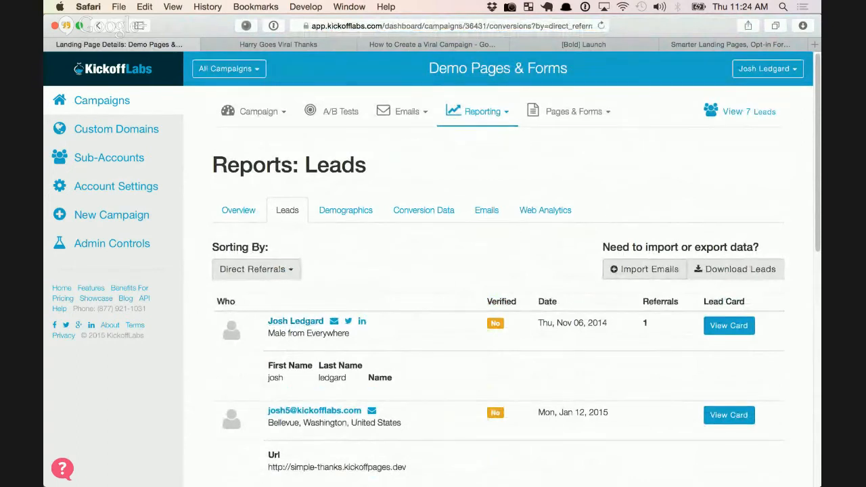
double_click(646, 324)
left_click(646, 324)
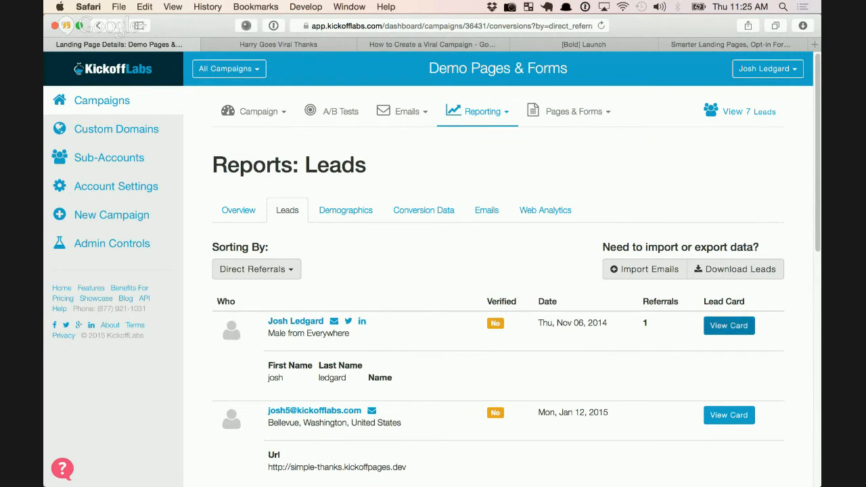
Review the top lead's sharing data, showing 1 direct referral and 0 verified
left_click(729, 325)
scroll(499, 271, "down", 15)
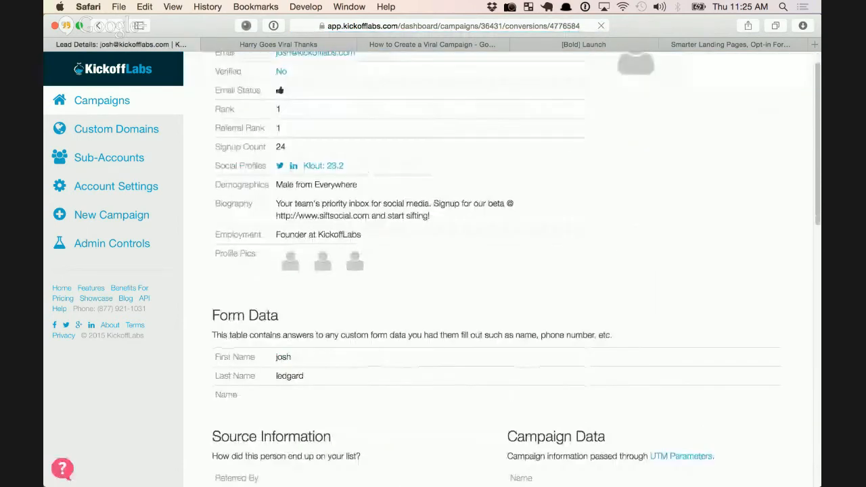
scroll(498, 271, "down", 3)
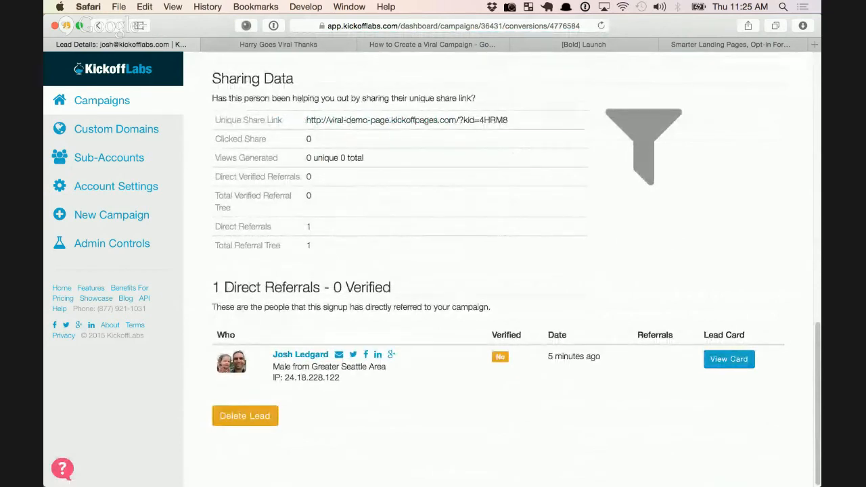
left_click_drag(340, 378, 283, 378)
left_click(312, 379)
scroll(414, 165, "up", 15)
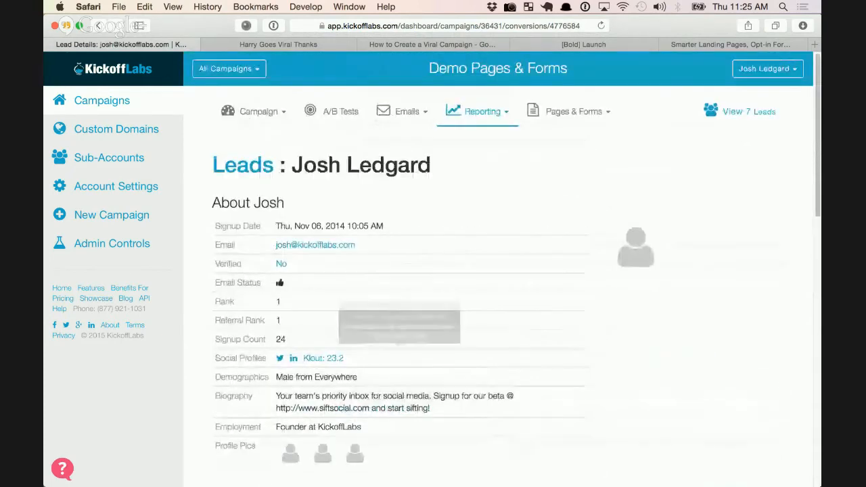
left_click(256, 111)
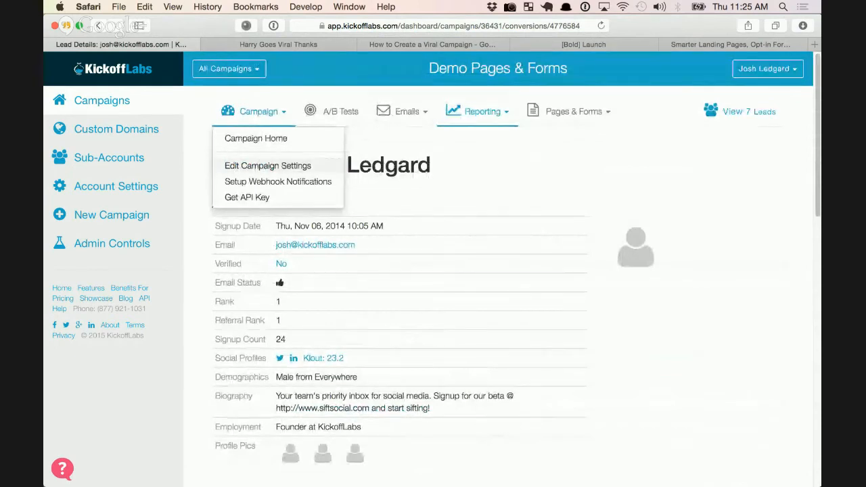
In campaign settings, set lead verification to 'Use campaign verifications and require verification for contests (recommended)'
left_click(267, 165)
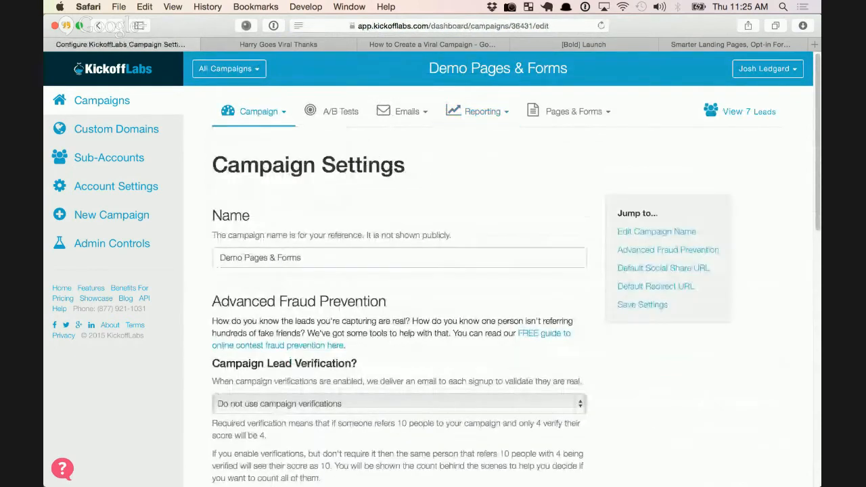
left_click(302, 257)
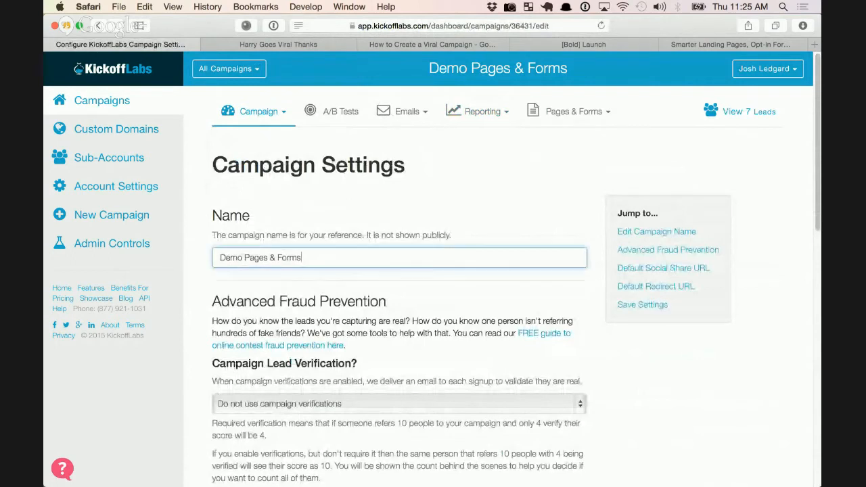
scroll(501, 270, "down", 3)
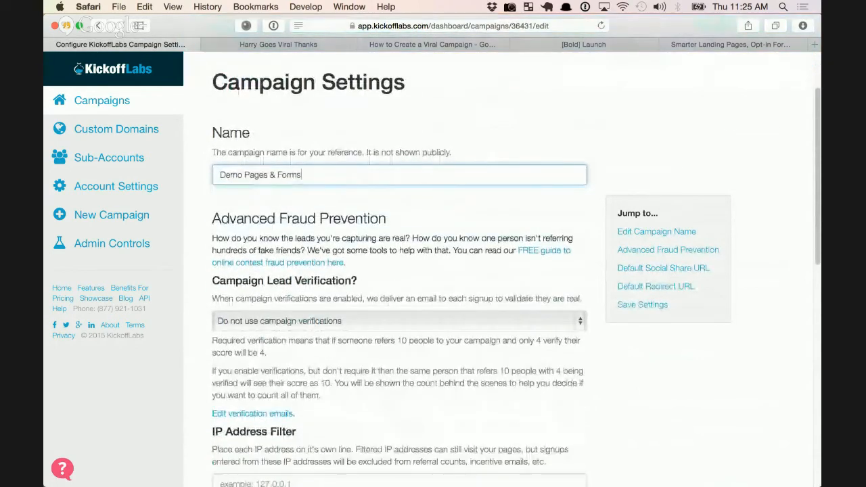
scroll(501, 271, "down", 2)
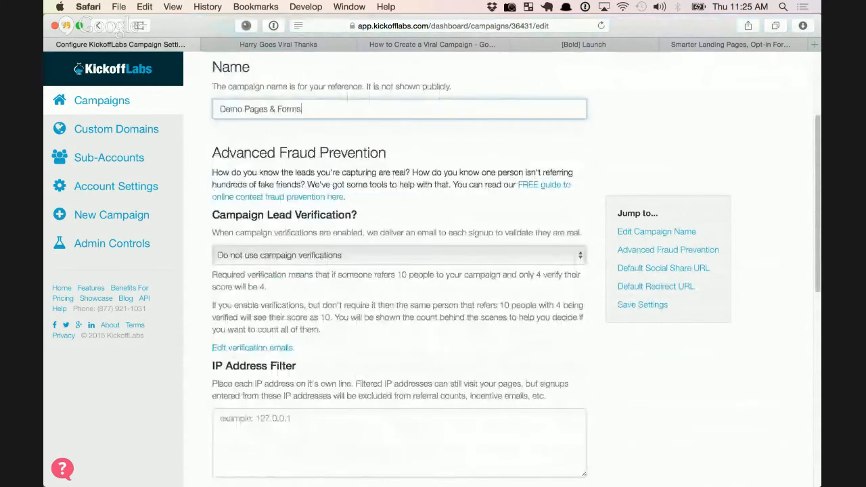
left_click(399, 255)
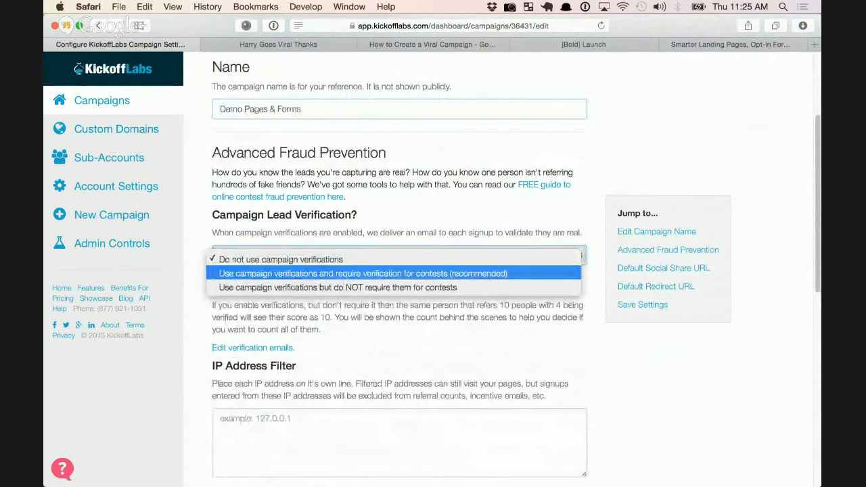
left_click(394, 274)
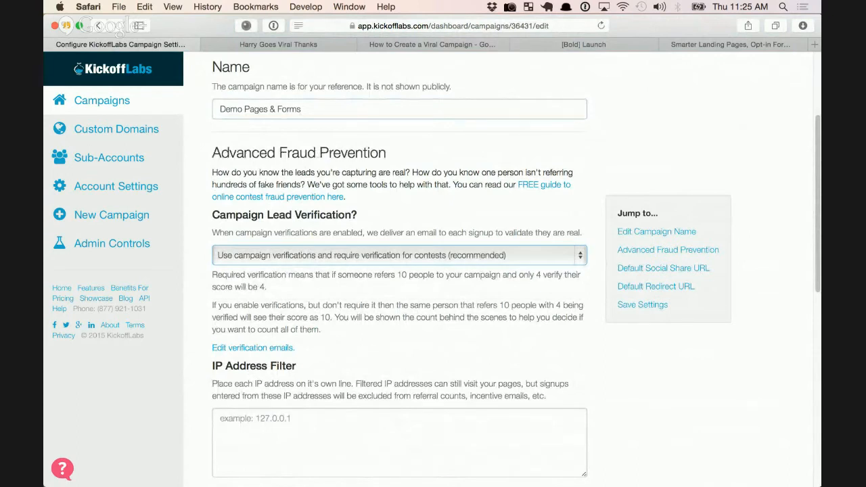
left_click(399, 256)
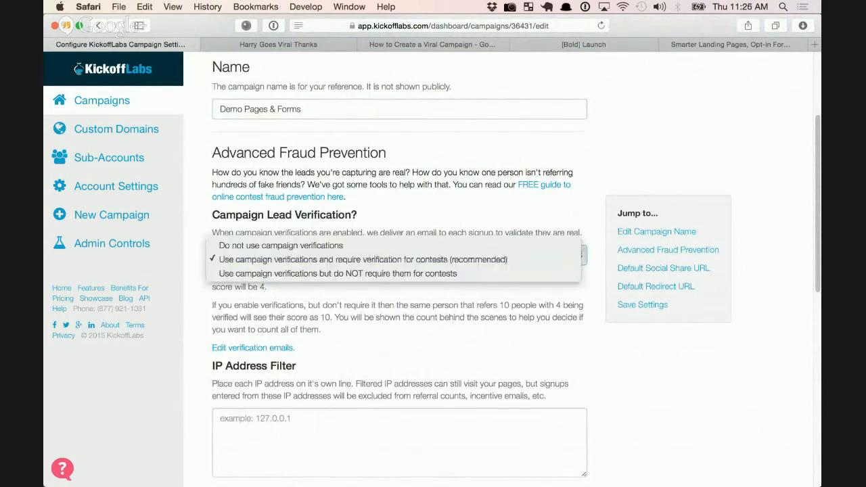
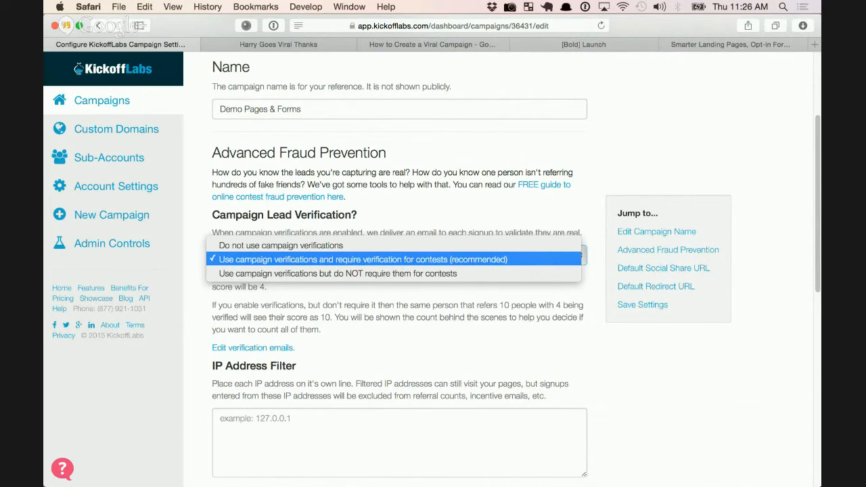
Keep the recommended contest verification option and leave the IP Address Filter box empty
key("Return")
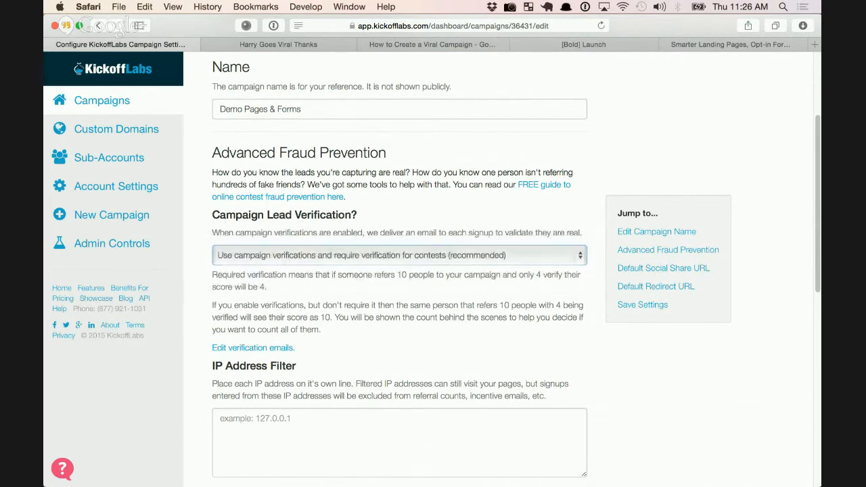
scroll(399, 271, "down", 5)
left_click(400, 253)
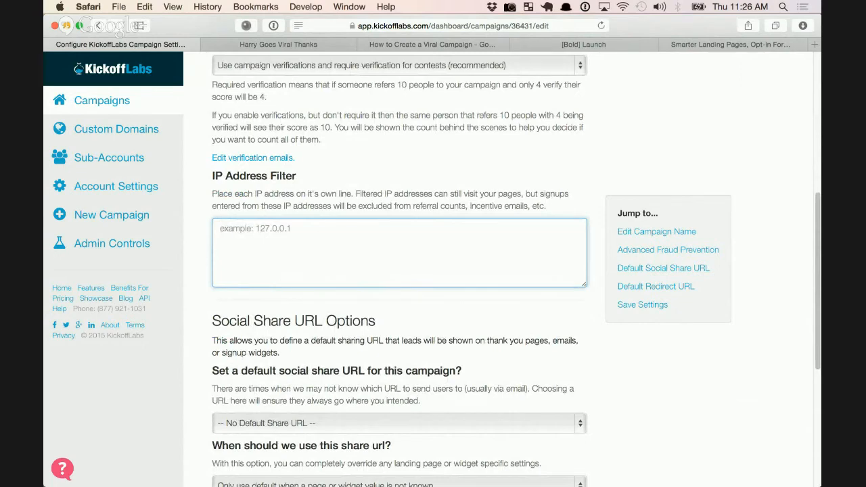
Pick Harry Goes Viral Thanks as the default share URL, set to 'Always use this URL'
scroll(399, 271, "down", 5)
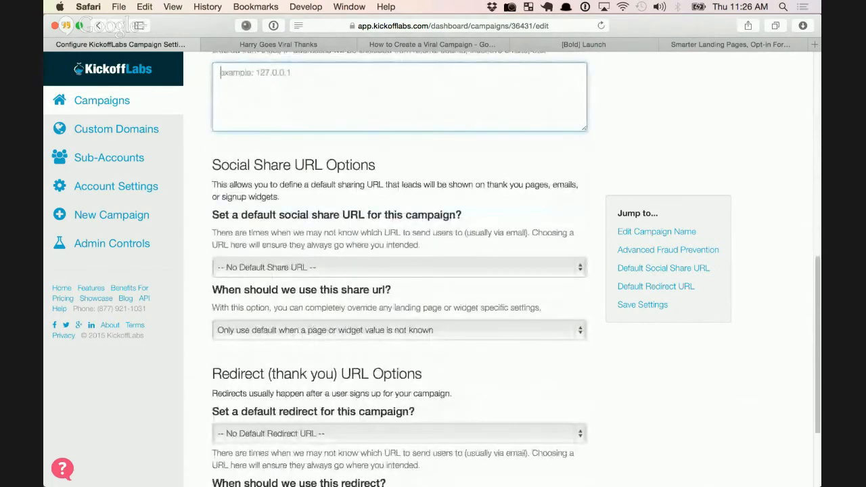
scroll(399, 271, "down", 3)
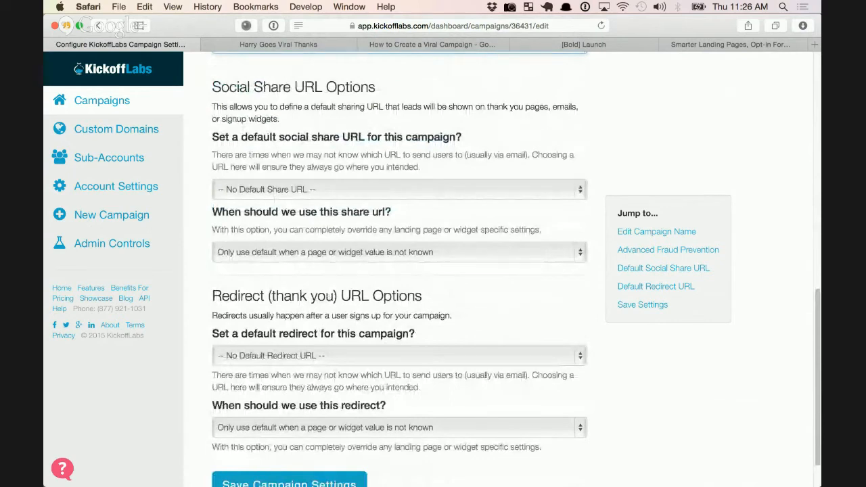
left_click(399, 189)
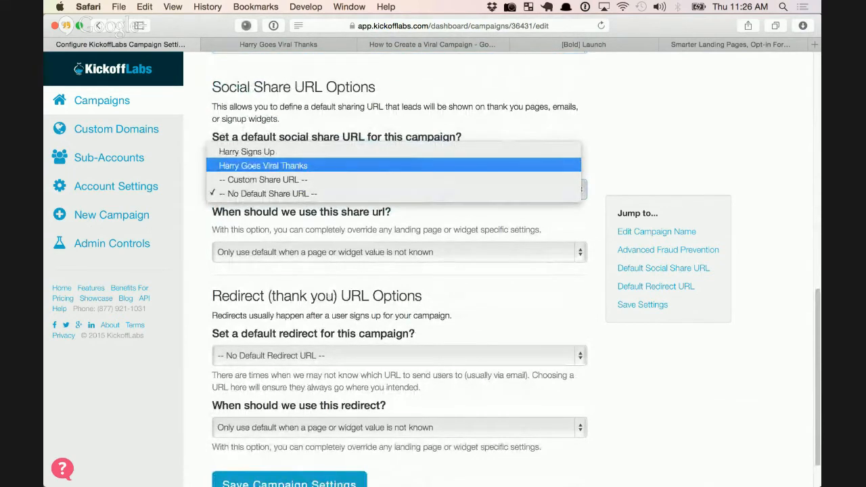
left_click(263, 166)
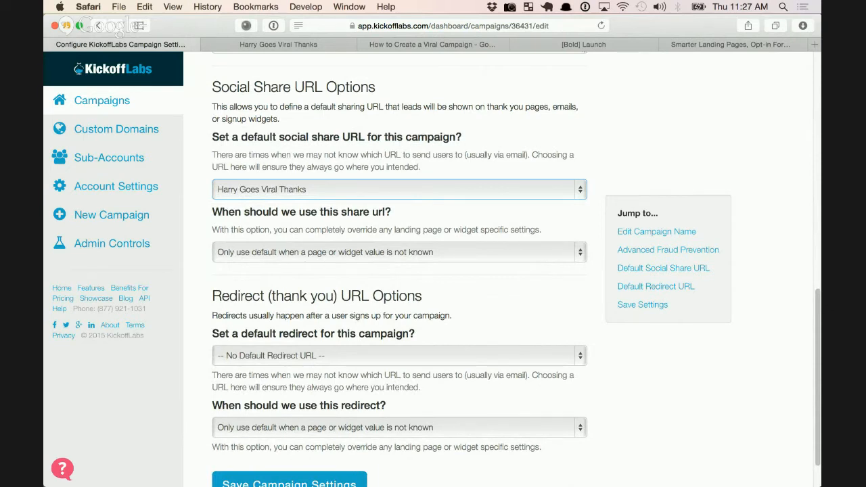
left_click(399, 253)
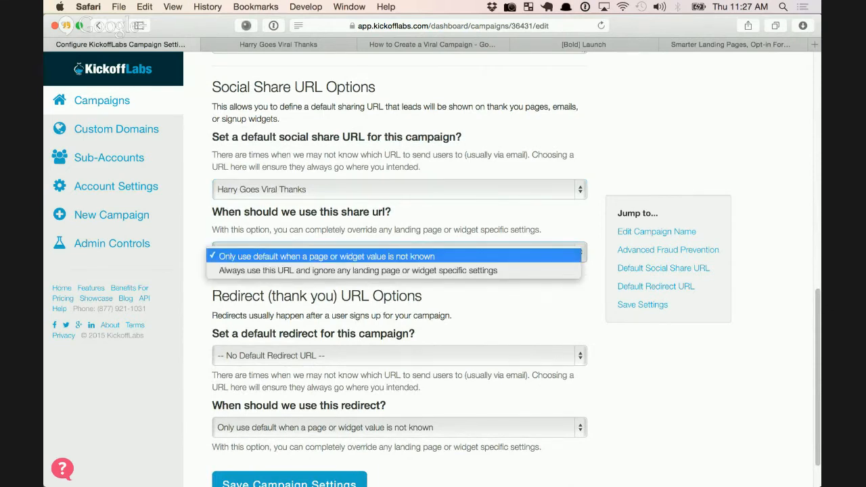
left_click(358, 270)
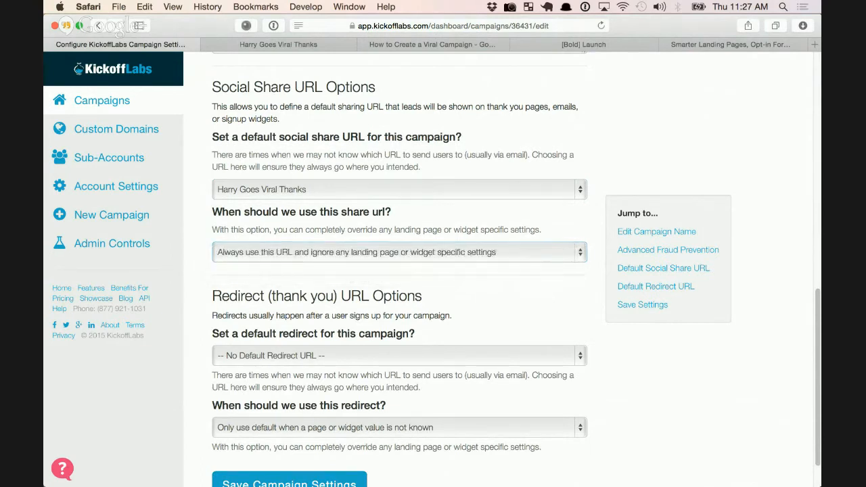
Change the default social share URL to Harry Signs Up
left_click(399, 189)
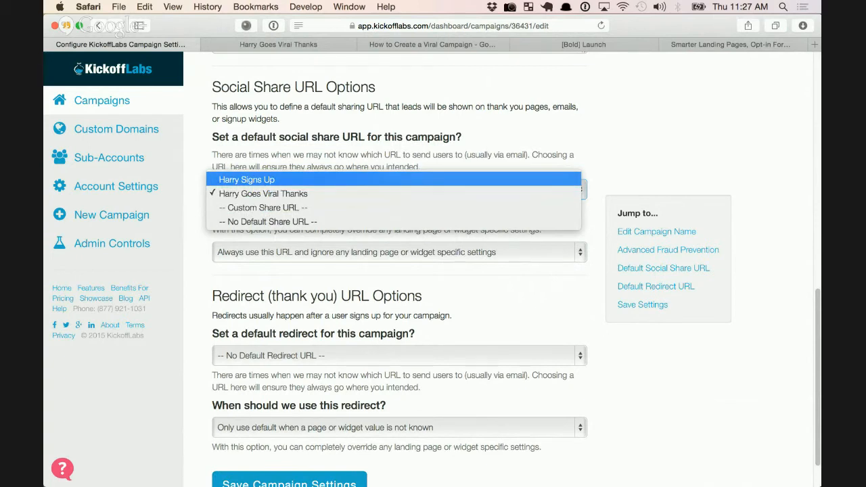
left_click(248, 180)
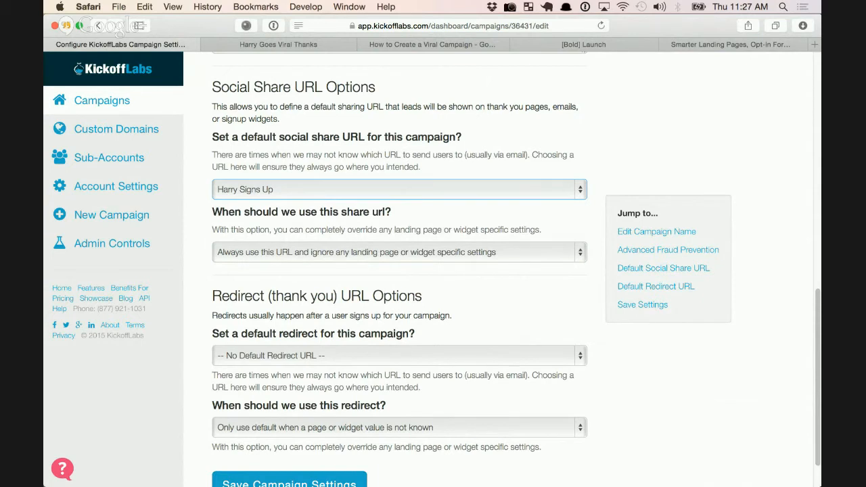
scroll(399, 271, "down", 2)
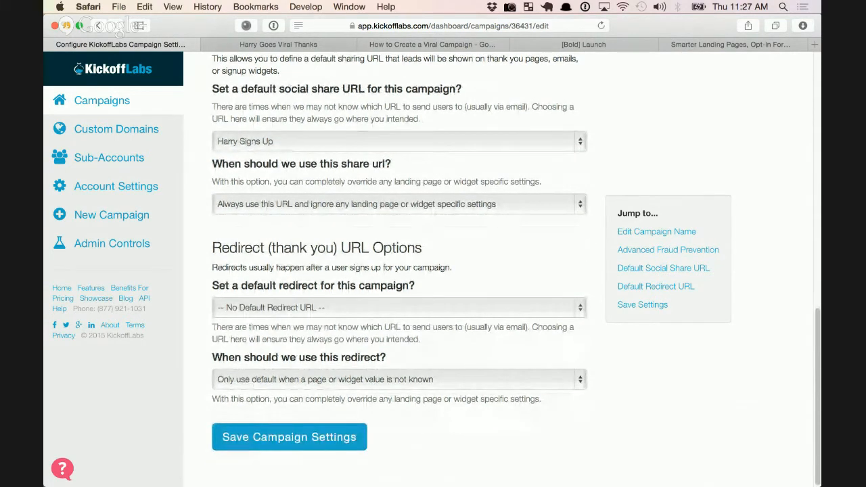
Set the default redirect to Harry Goes Viral Thanks with 'Always use this URL', then save the settings
left_click(400, 308)
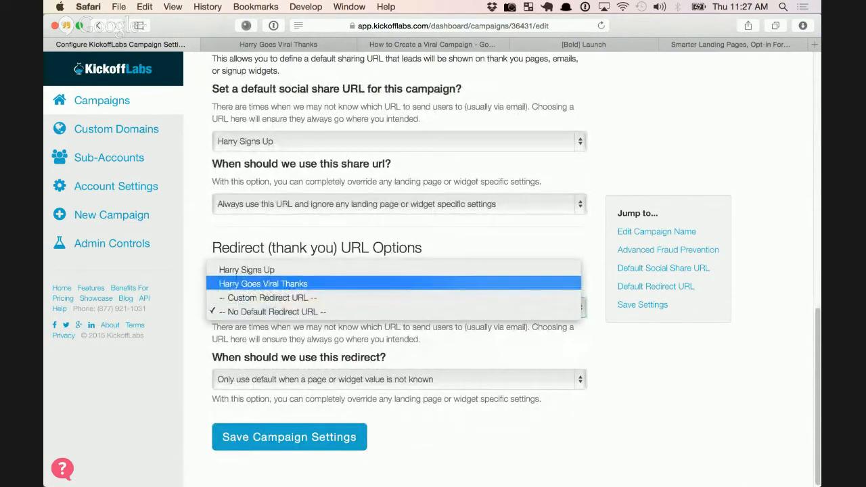
left_click(264, 283)
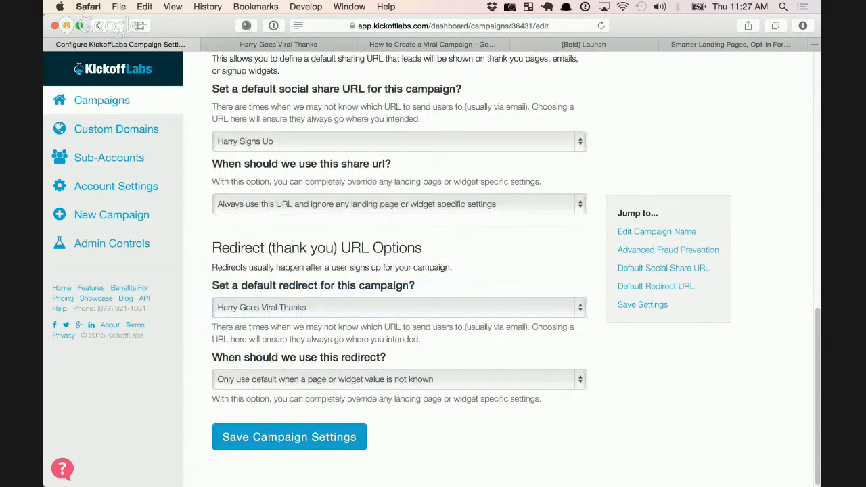
left_click(399, 380)
left_click(338, 398)
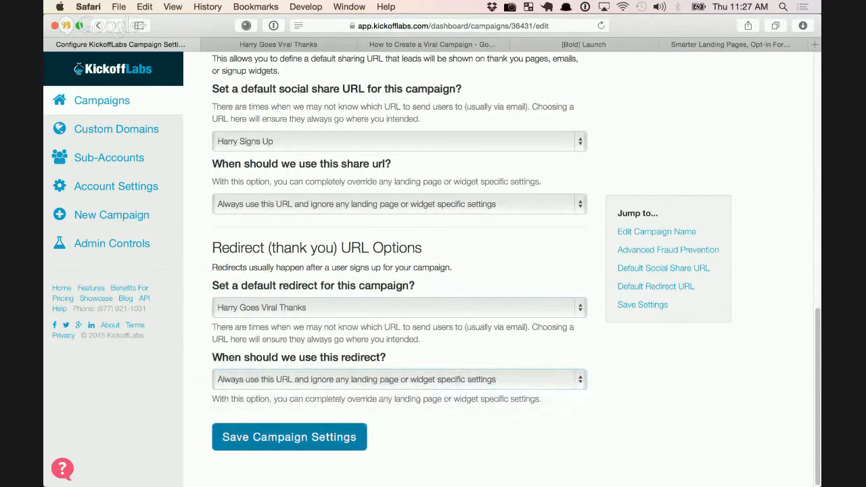
left_click(289, 436)
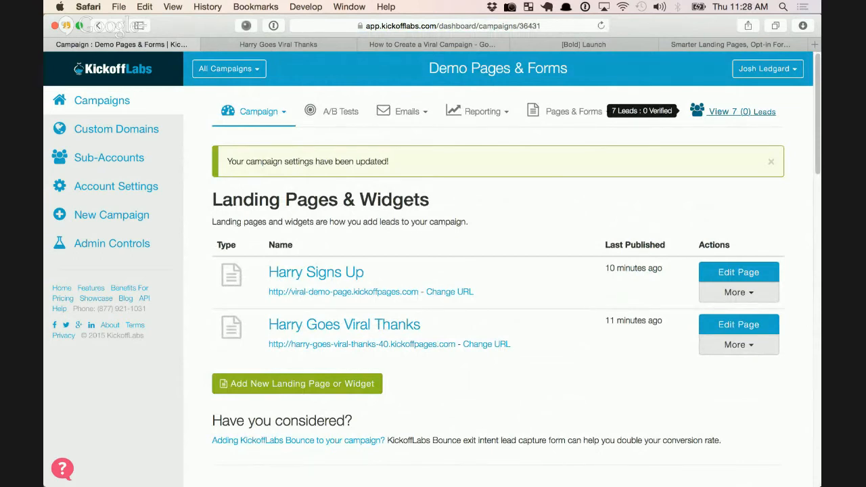
Mark the newest lead as Verified from its lead card and return to the leads list
left_click(743, 112)
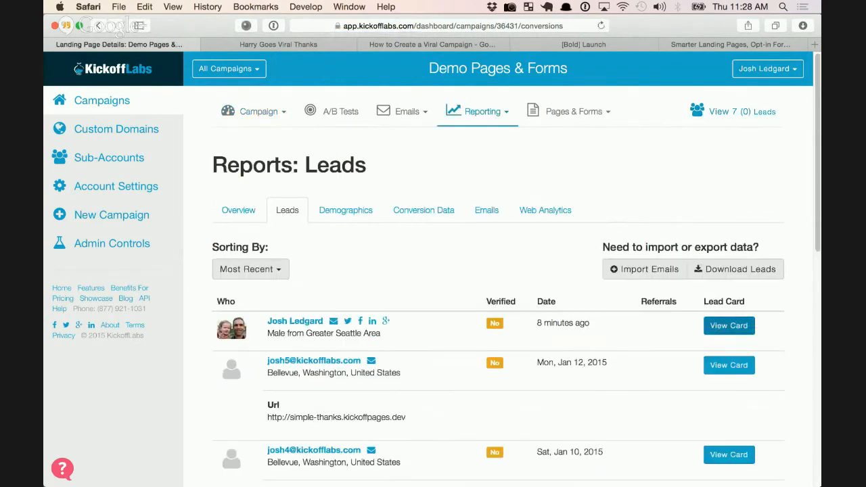
left_click(730, 325)
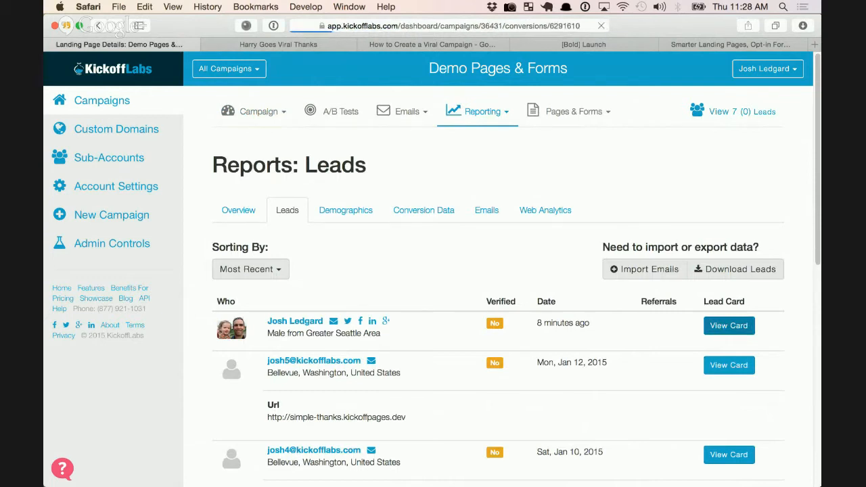
left_click(281, 264)
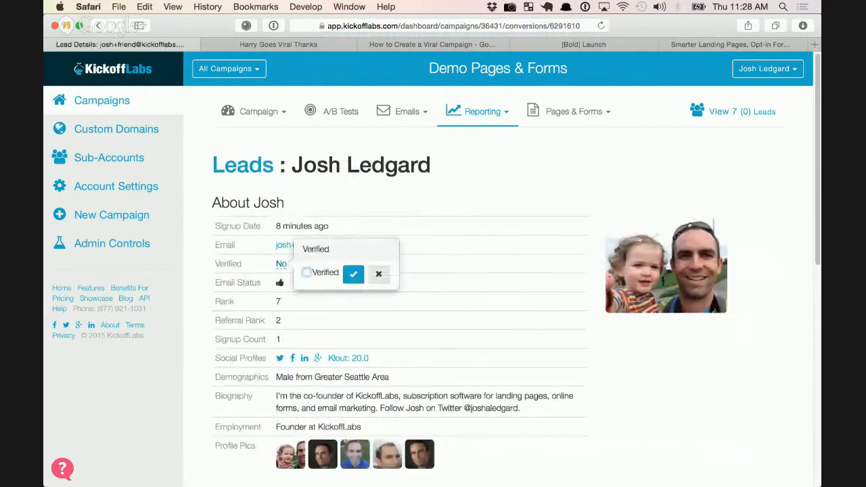
left_click(306, 272)
left_click(353, 275)
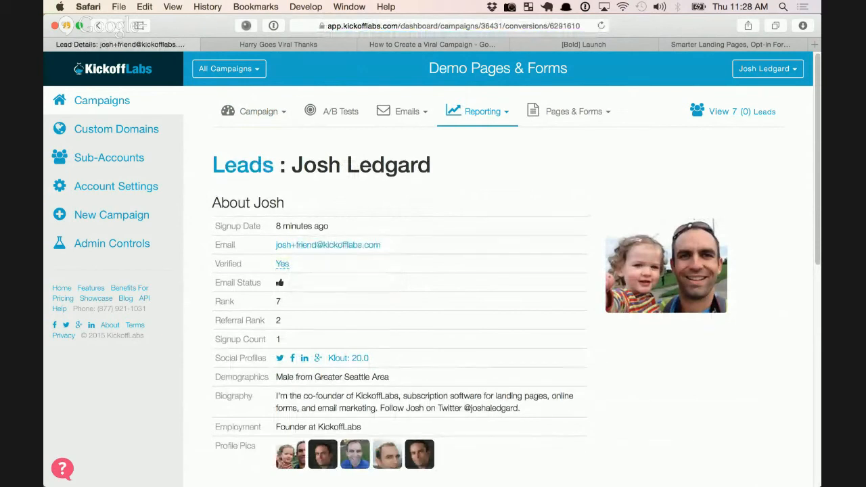
left_click(243, 165)
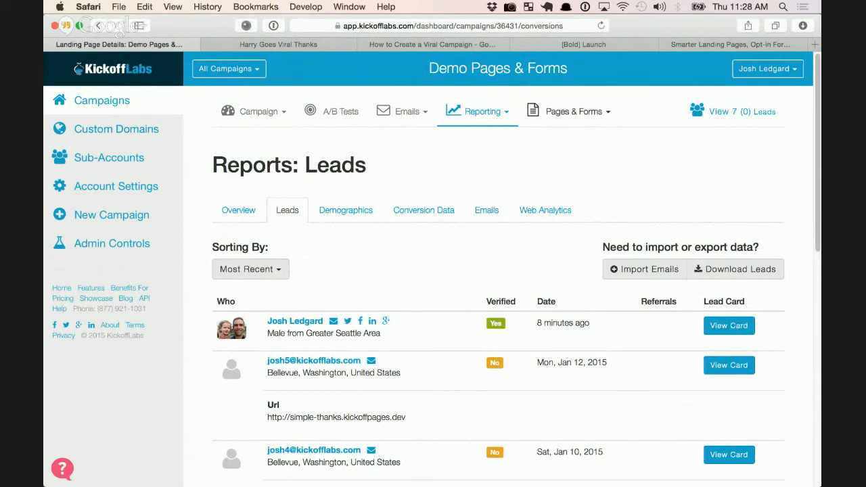
left_click(578, 112)
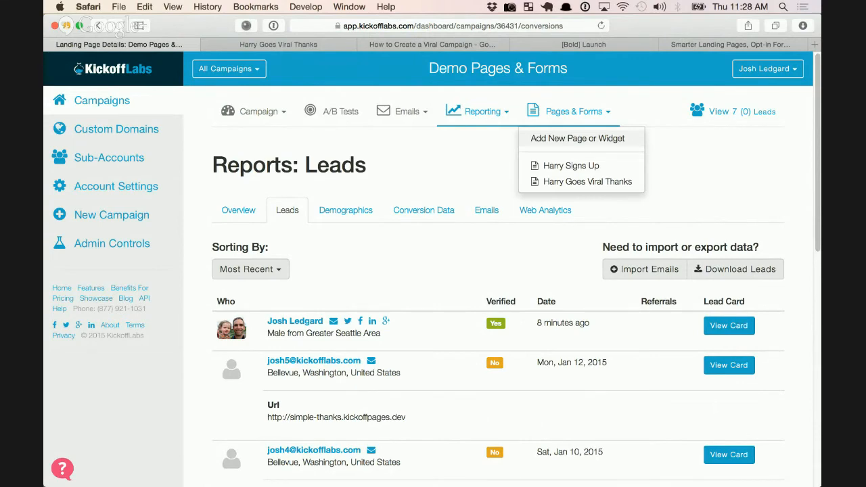
Create a new Bounce exit-intent widget named 'Last Chance'
left_click(578, 139)
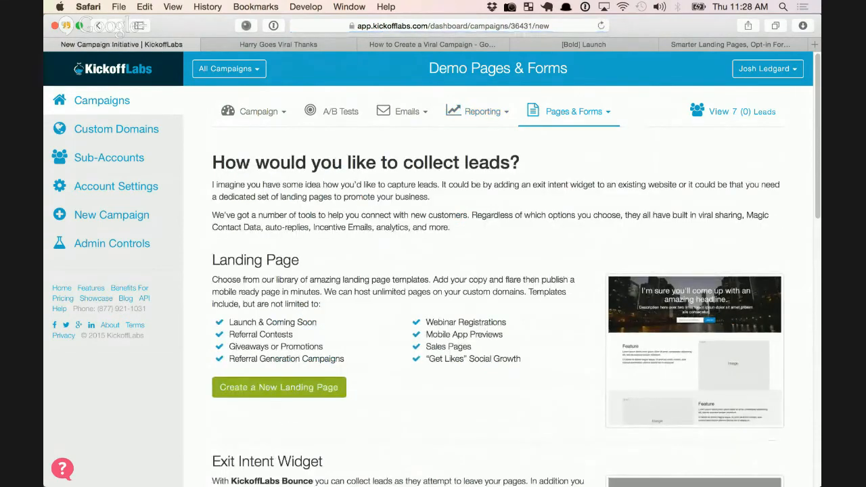
scroll(501, 271, "down", 3)
scroll(501, 271, "down", 3)
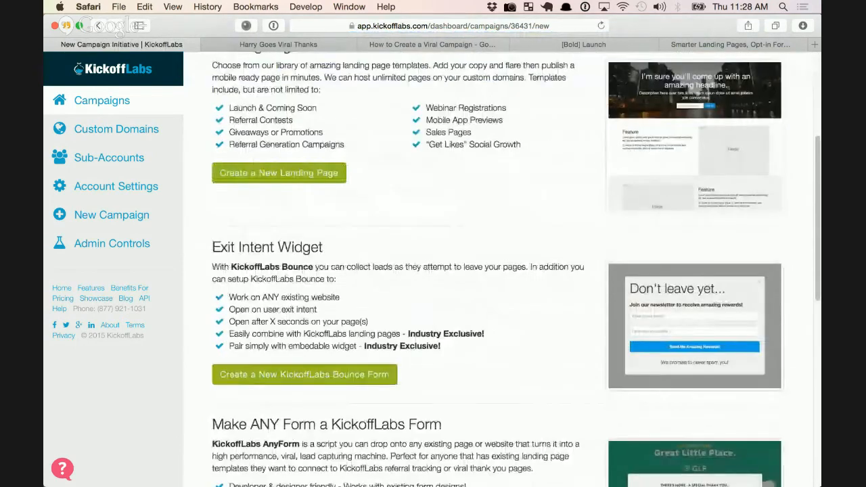
left_click(305, 314)
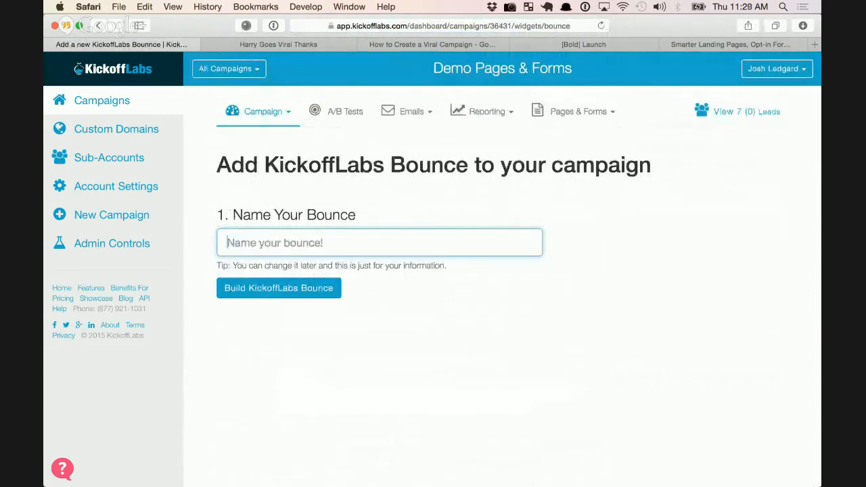
type("Last Chang")
type("e")
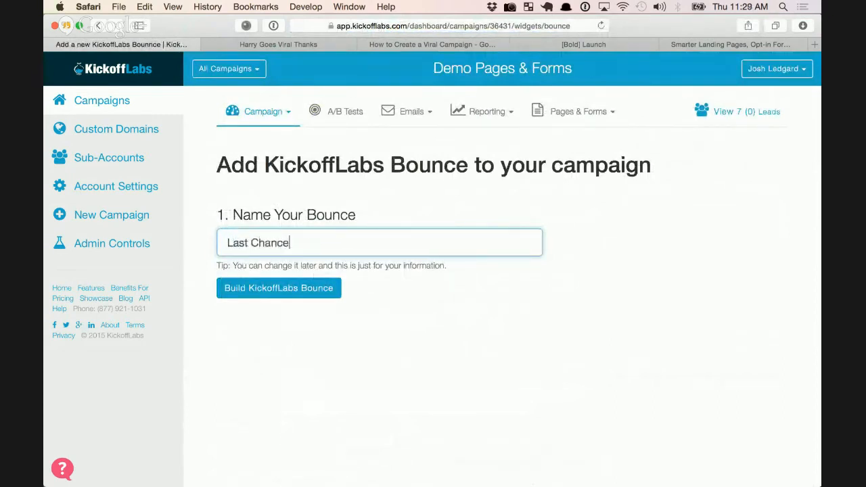
key("Return")
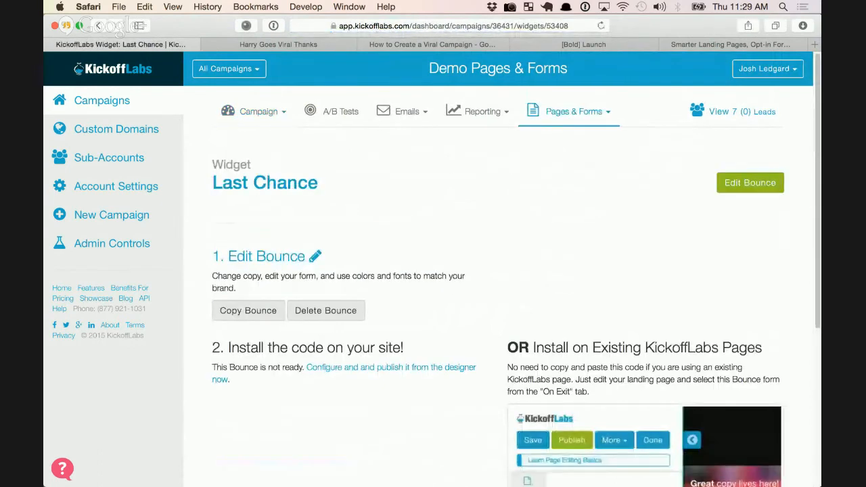
Preview the Last Chance bounce in the designer and publish it to get its install code
left_click(750, 183)
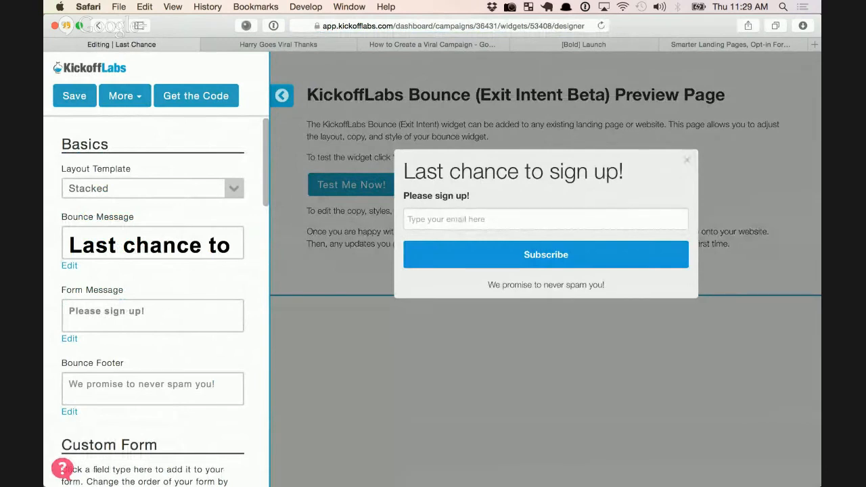
left_click(687, 160)
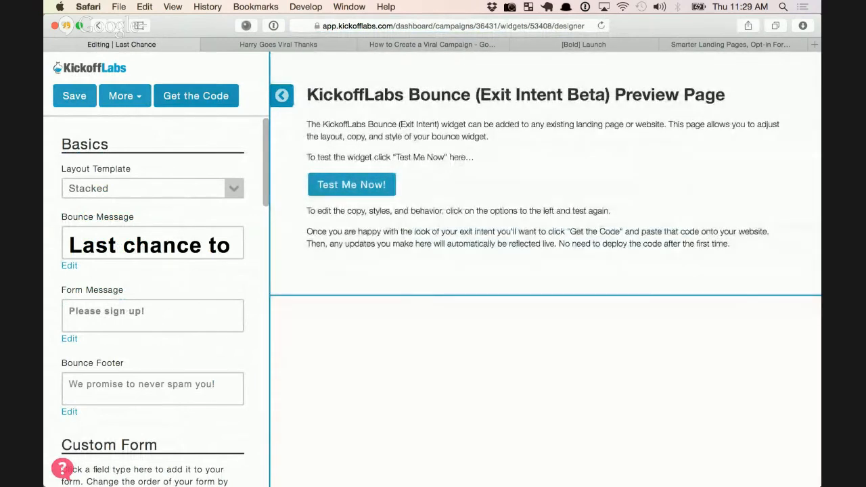
left_click(196, 101)
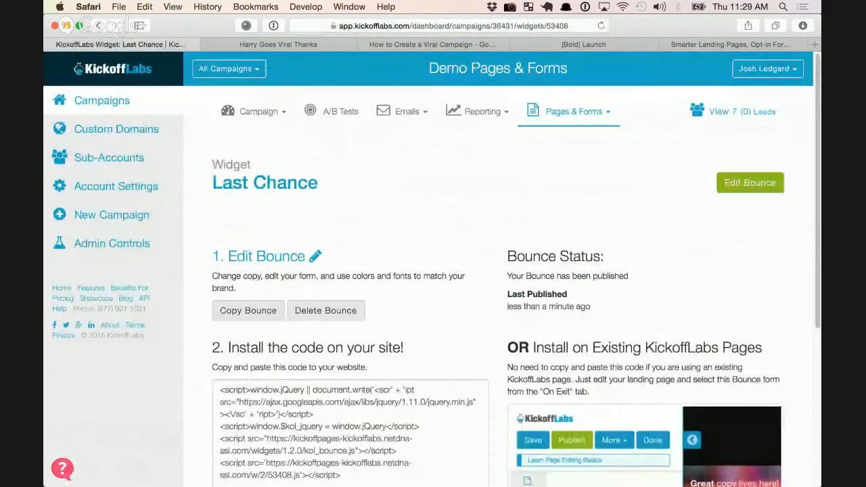
Set the Harry Signs Up page's On Exit bounce to Last Chance and publish the page
left_click(574, 111)
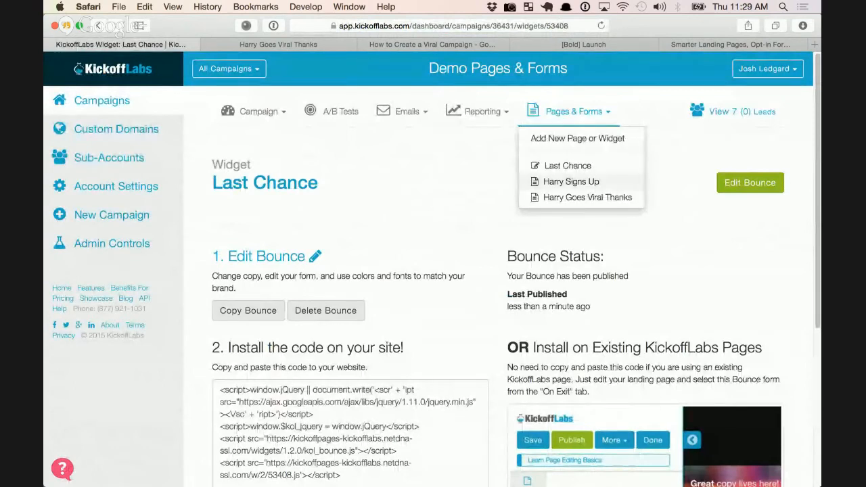
left_click(572, 181)
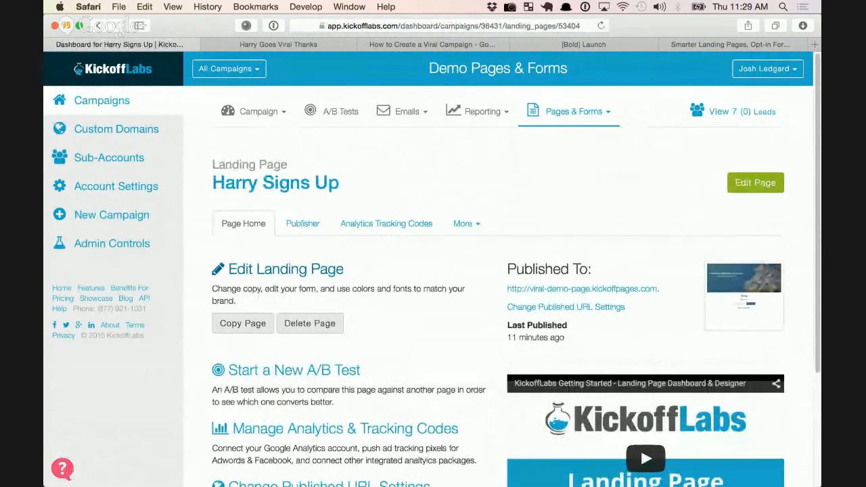
left_click(755, 183)
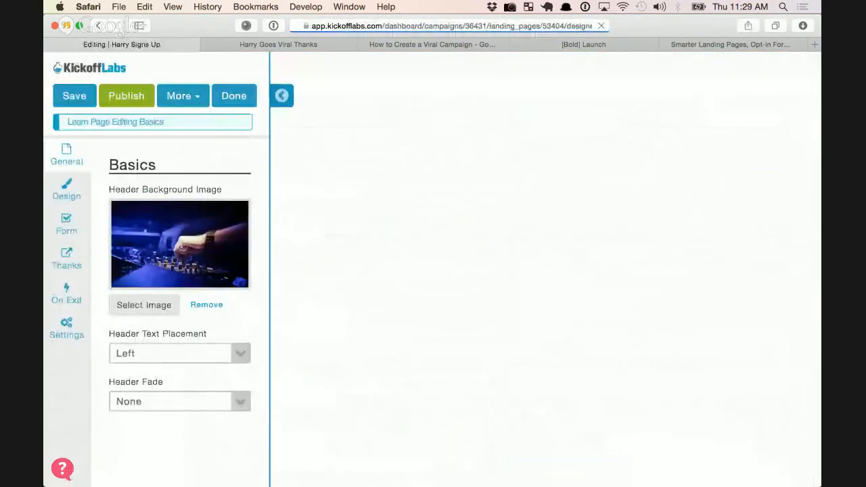
left_click(66, 294)
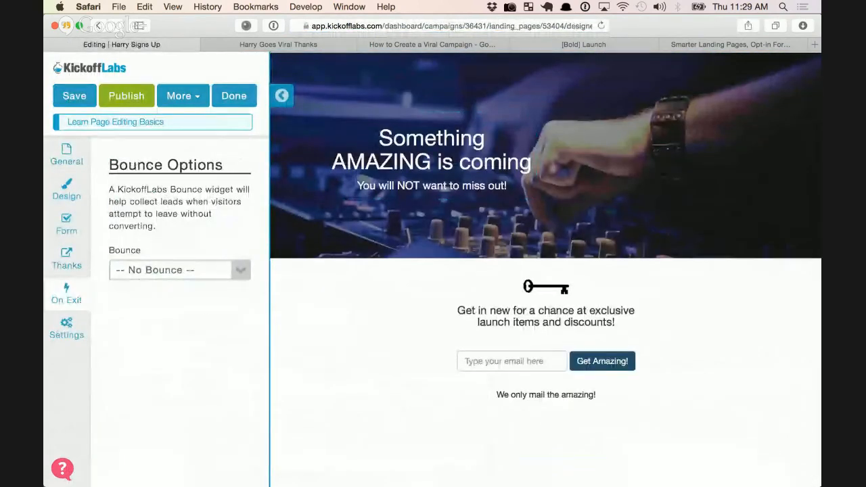
left_click(240, 270)
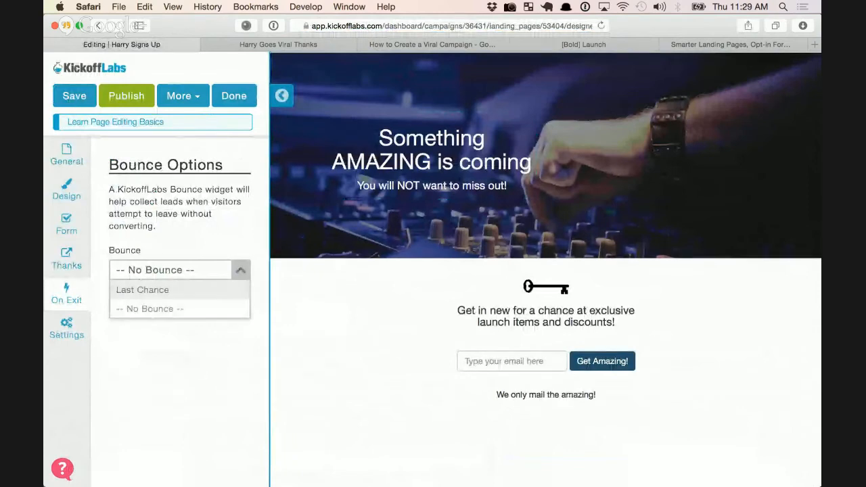
left_click(143, 290)
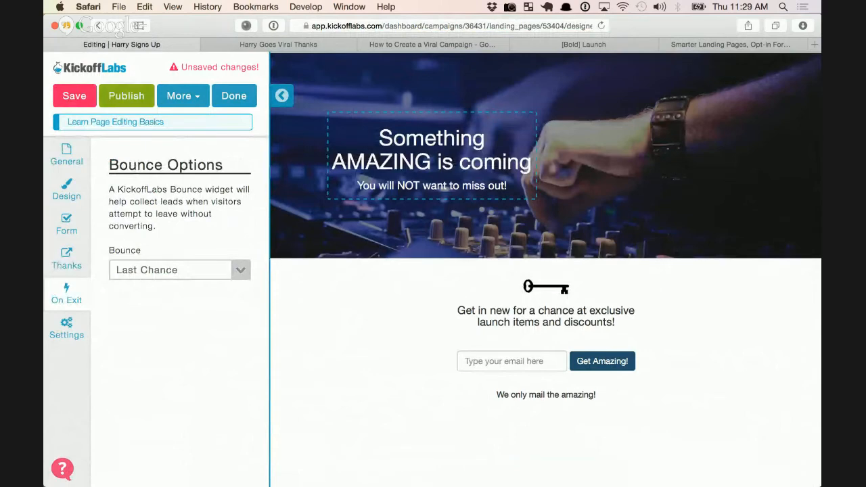
left_click(126, 96)
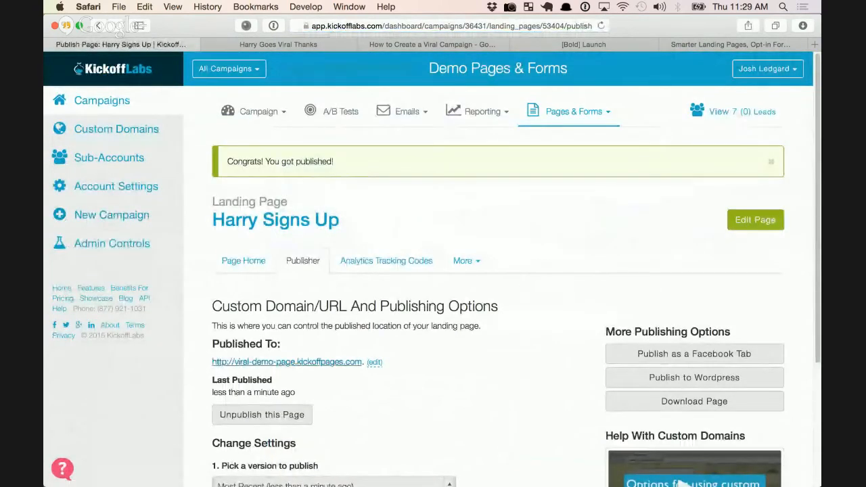
Open the live Harry Signs Up page and copy its URL into another browser
left_click(287, 362)
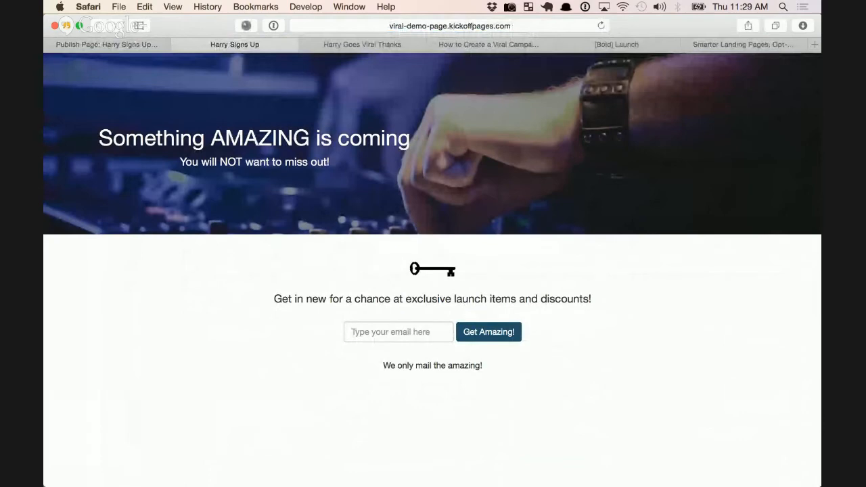
left_click(449, 25)
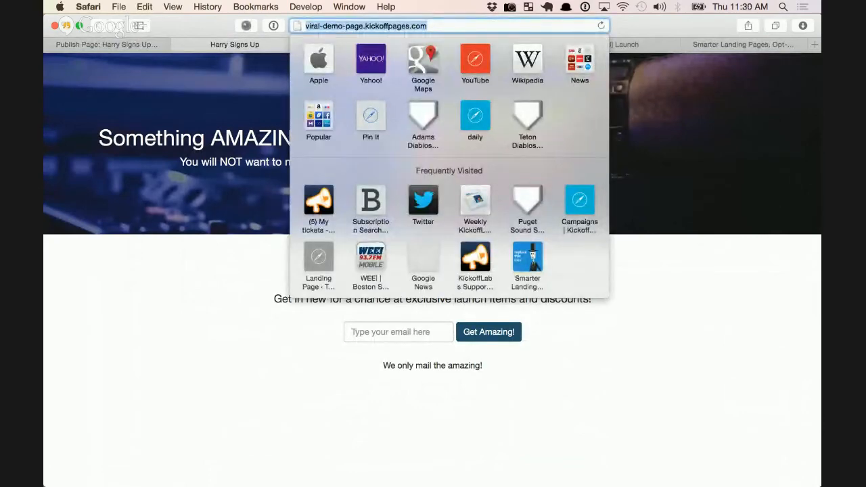
key("Escape")
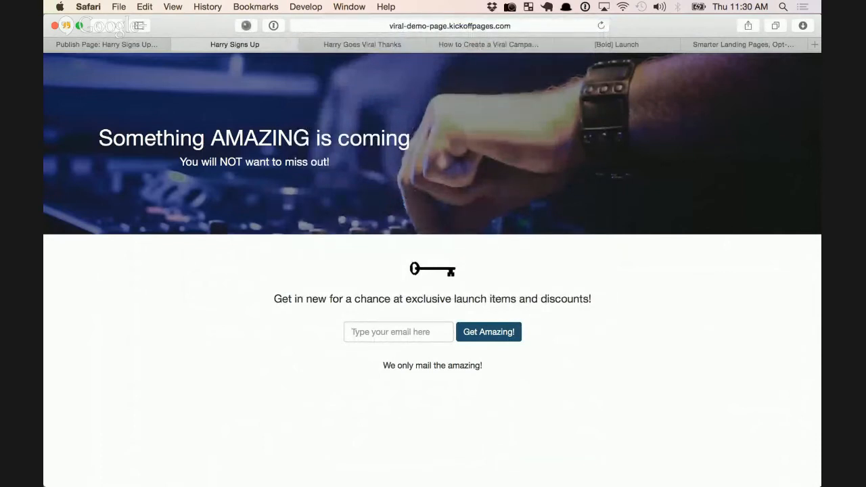
key("super+Tab")
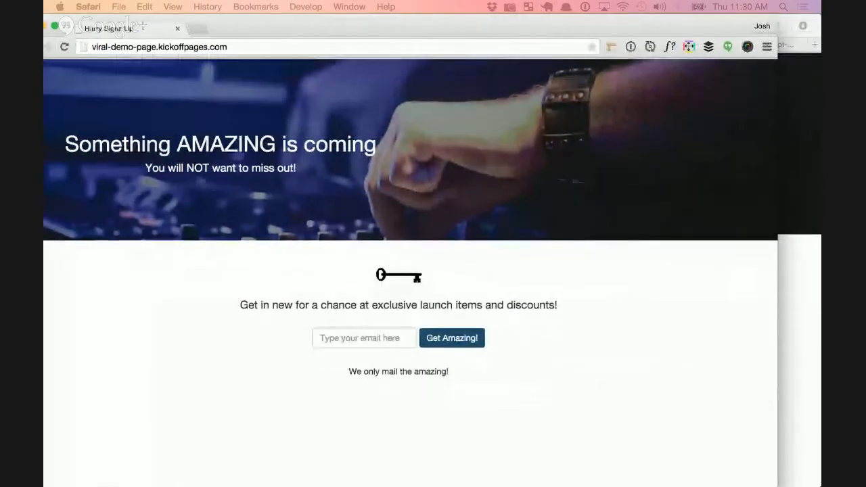
Trigger the Last Chance exit popup, subscribe with a test email, then return to the slide deck
type("gfdg")
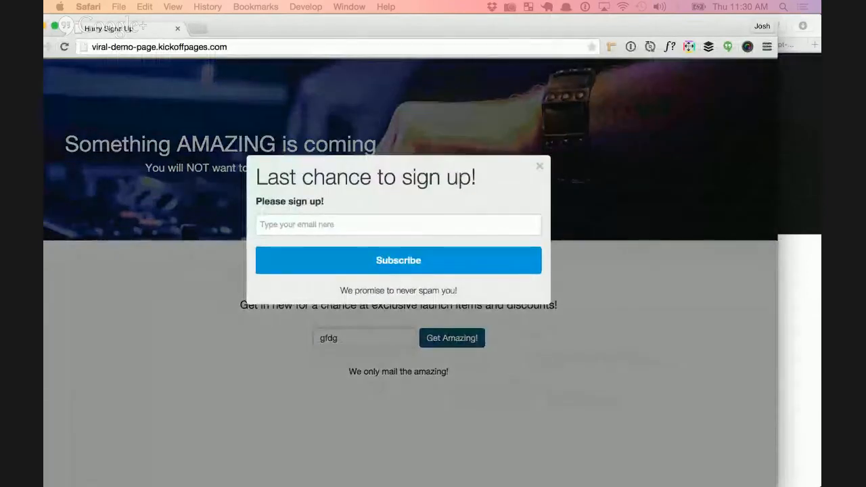
left_click(398, 225)
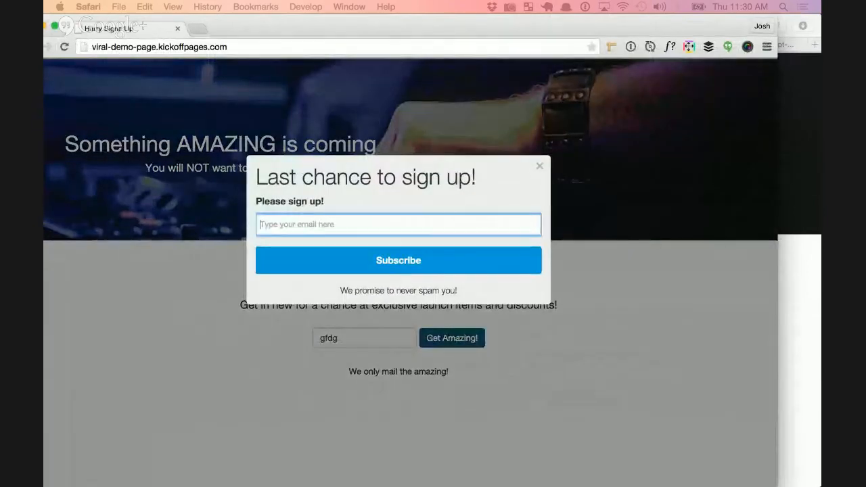
type("josh")
key("Down")
key("Return")
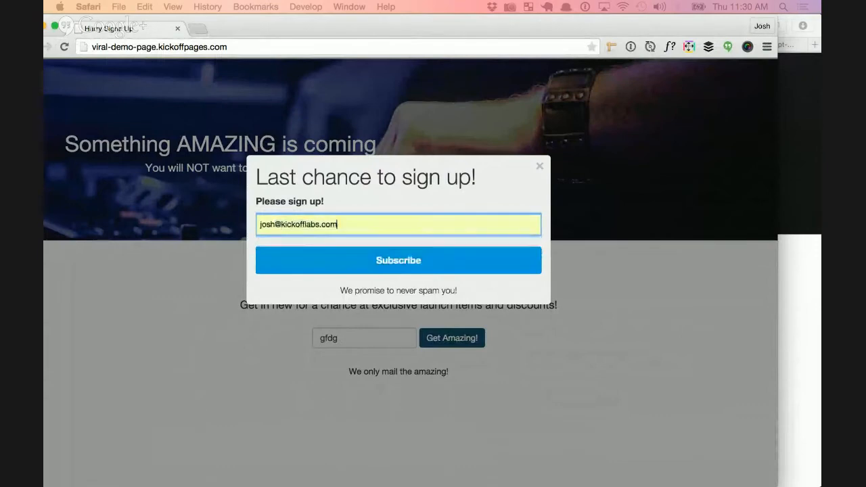
key("Return")
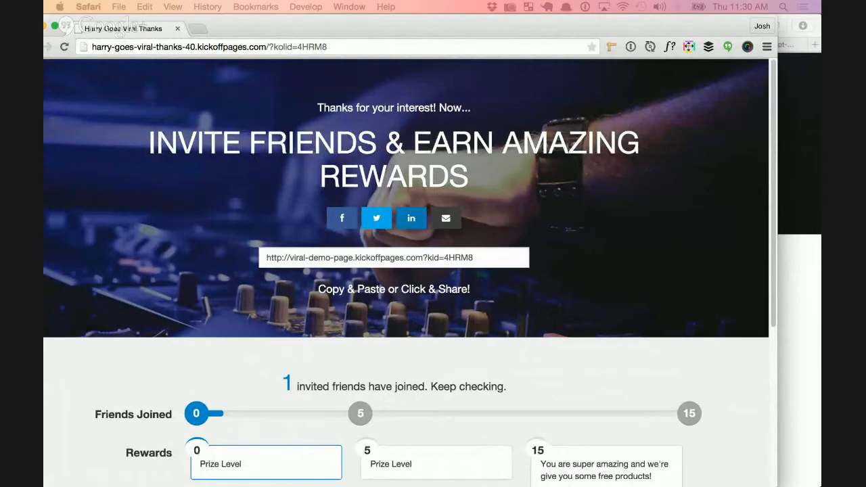
left_click_drag(433, 27, 493, 29)
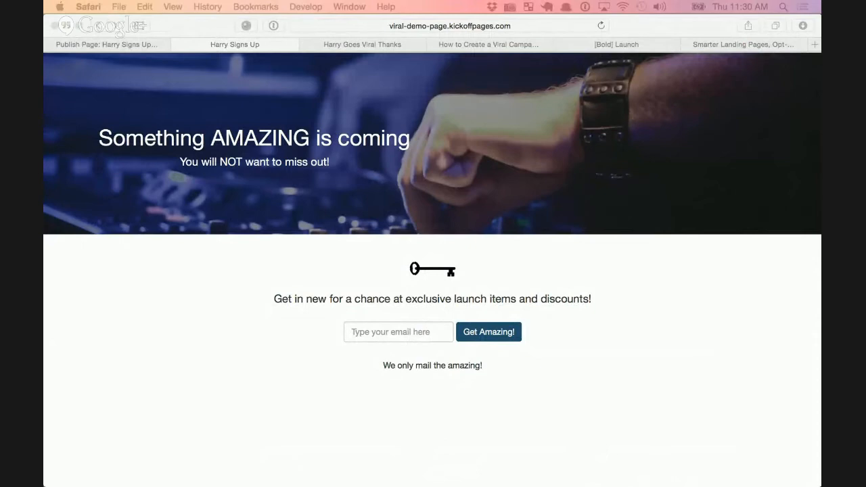
left_click(484, 44)
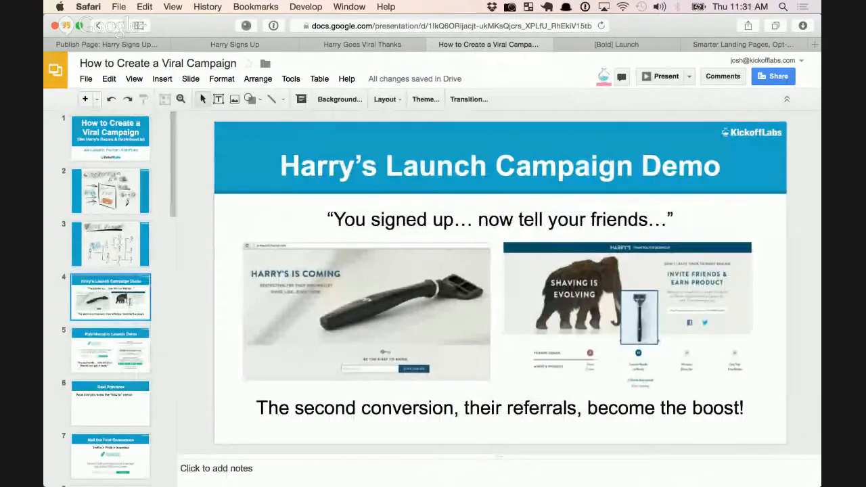
Present the deck full screen and advance two slides to slide 7, Nail the First Conversion
key("super+Return")
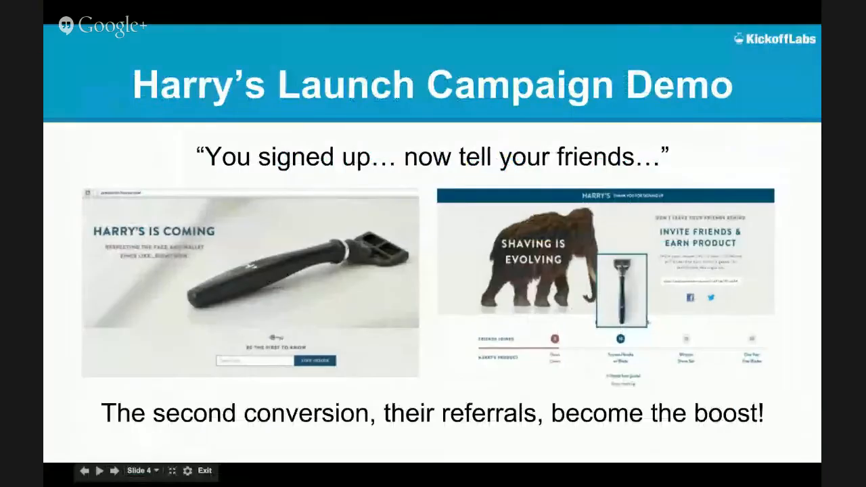
key("Right")
key("Right")
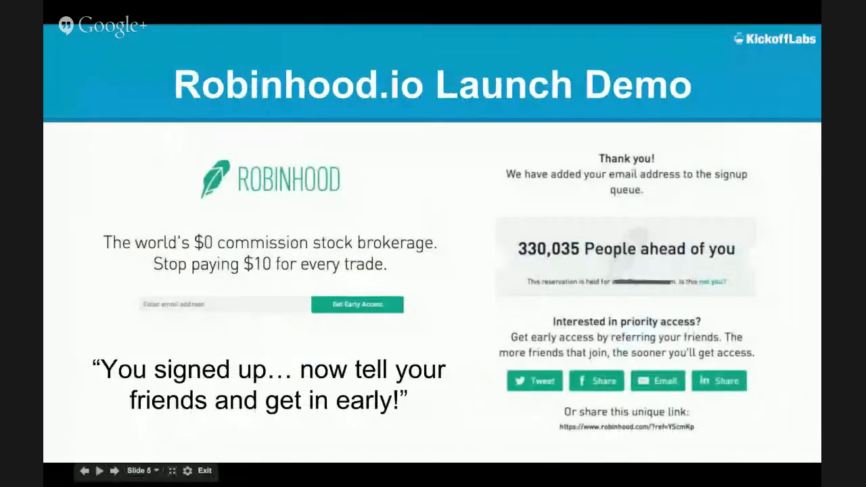
key("Right")
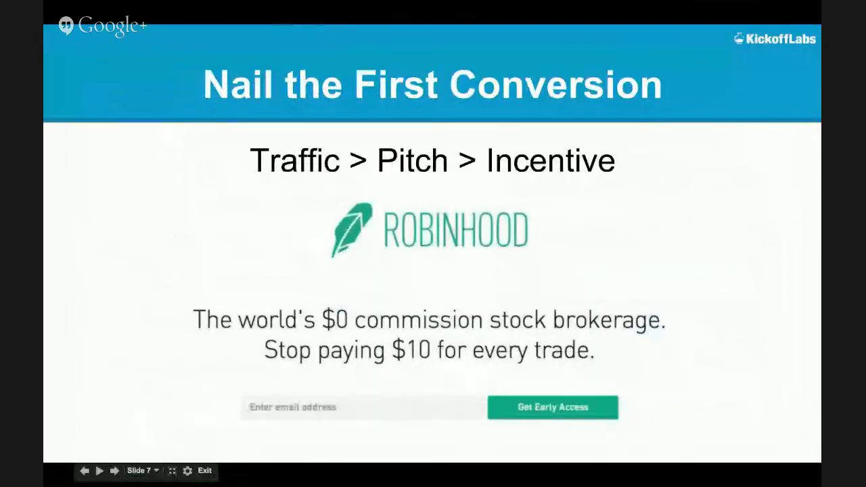
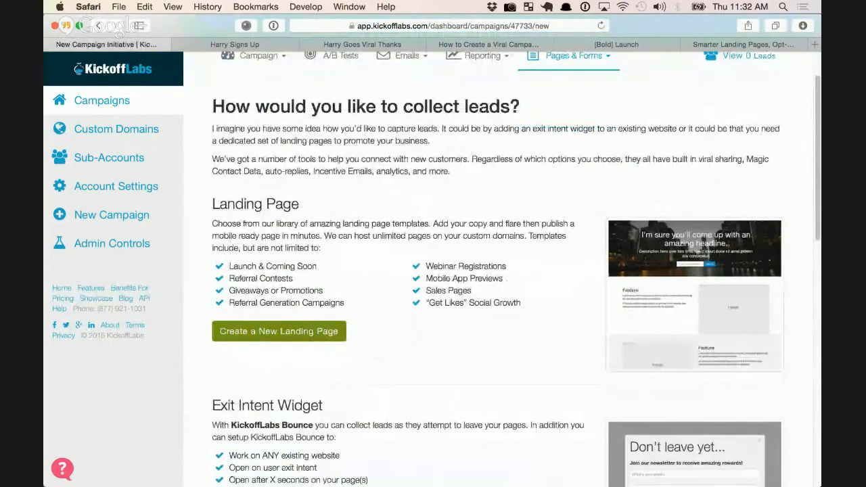
Create a new landing page from the Center Image Box template and open it for editing
left_click(279, 331)
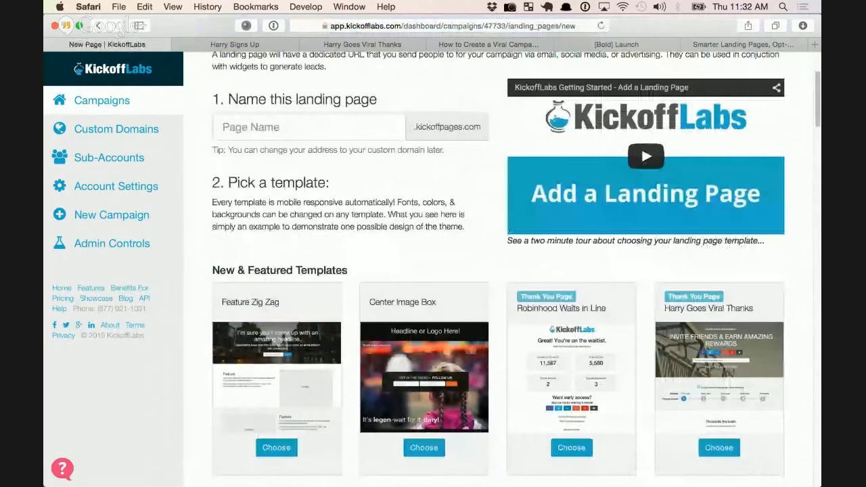
scroll(423, 203, "down", 3)
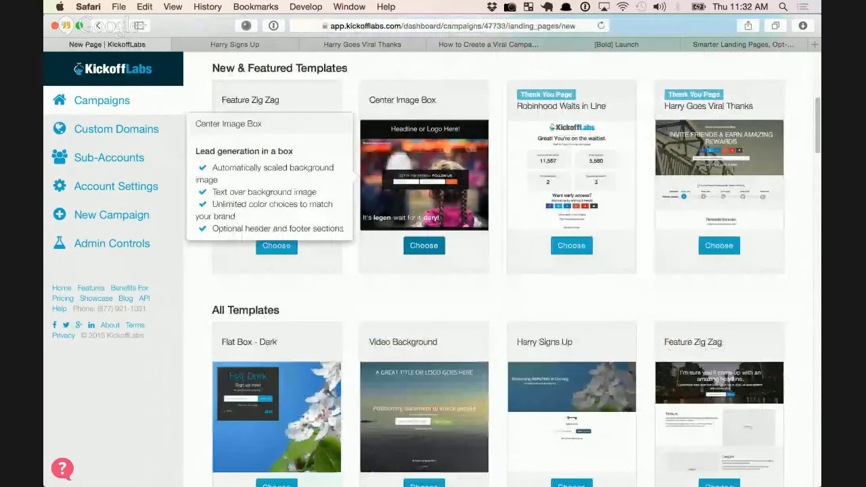
left_click(425, 245)
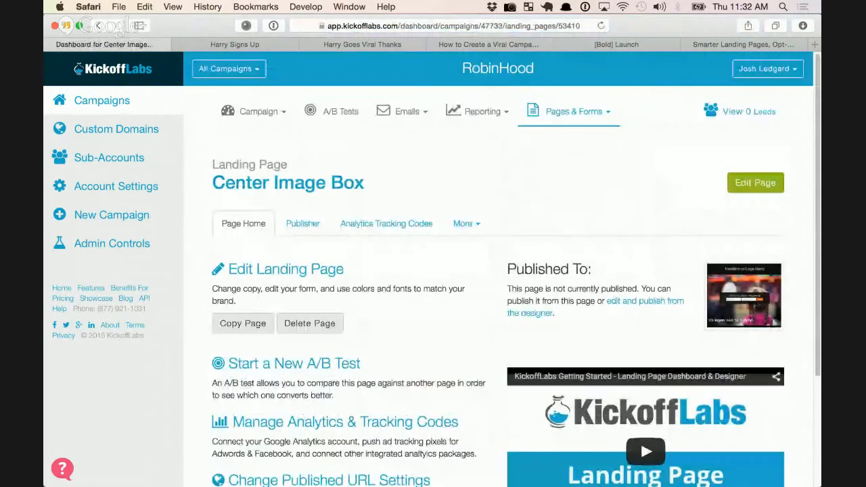
left_click(756, 182)
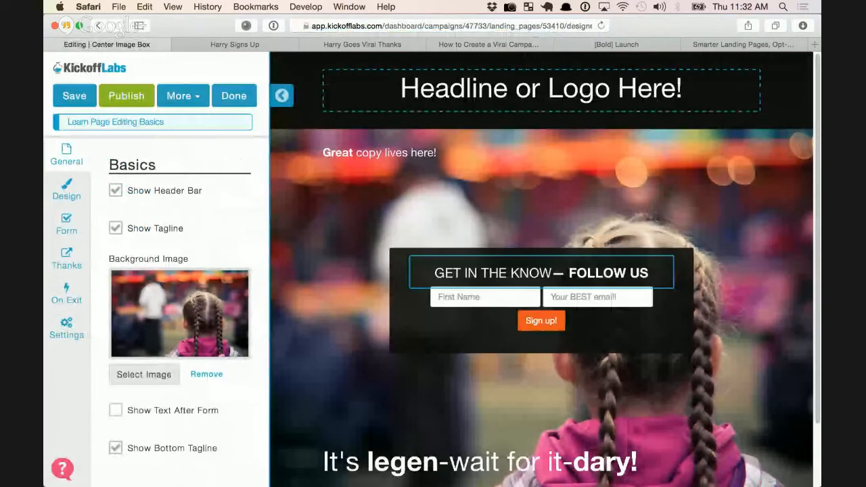
Change the form heading to 'Get on our waitlist!', save the draft and return to its dashboard
left_click_drag(650, 273, 434, 274)
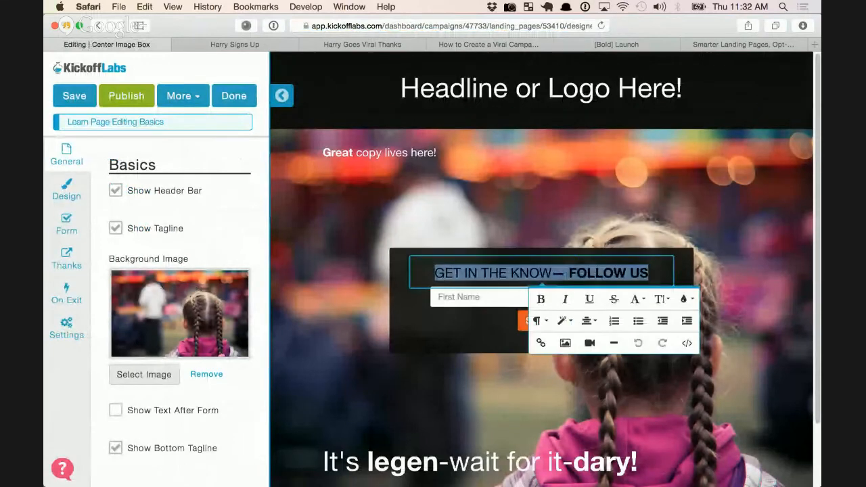
type("Get on our ")
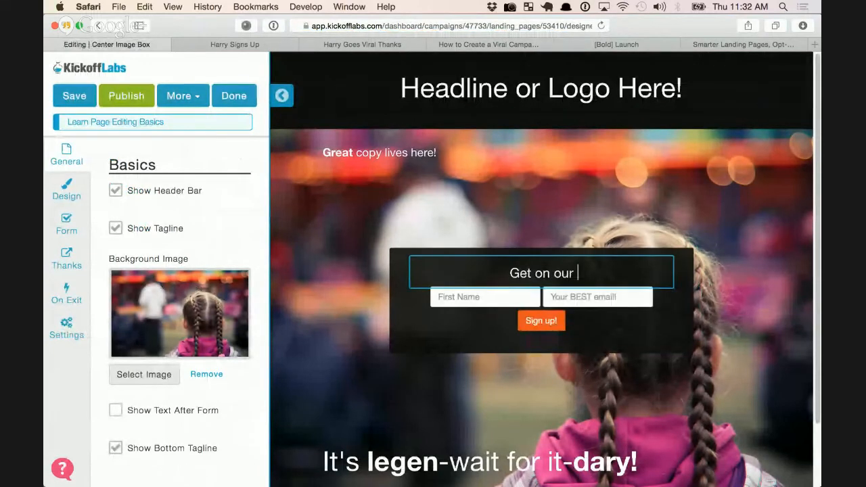
type("waitlist!")
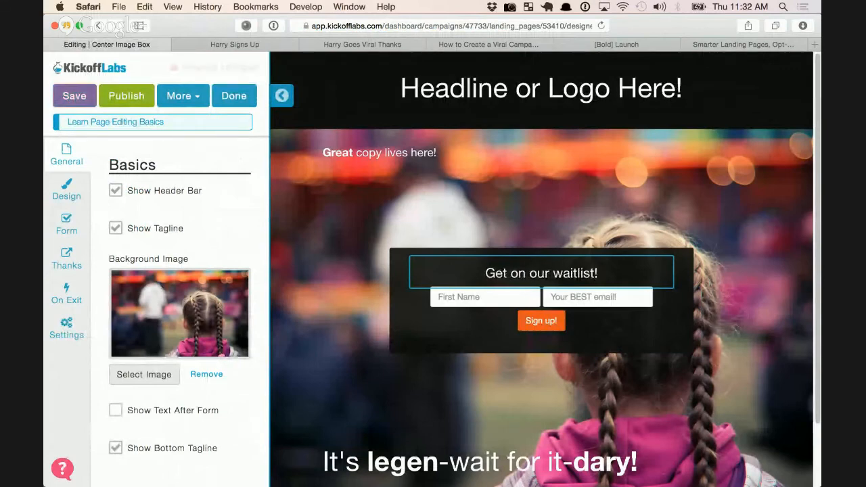
key("Escape")
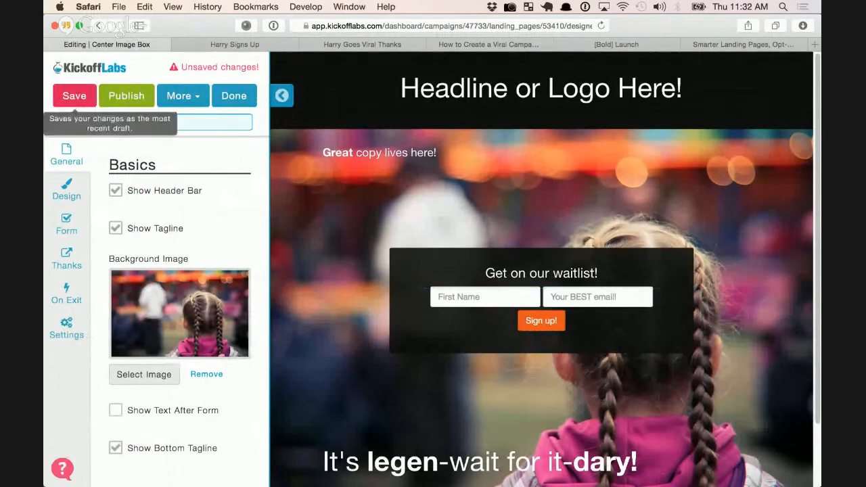
left_click(74, 96)
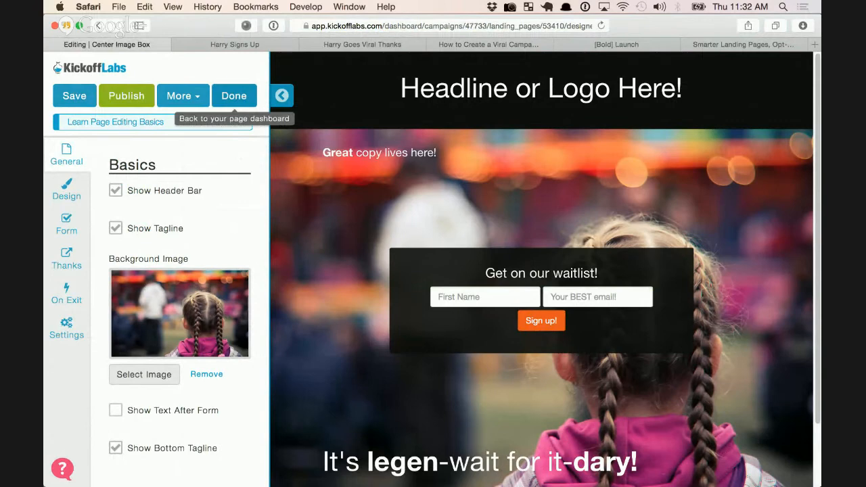
left_click(233, 95)
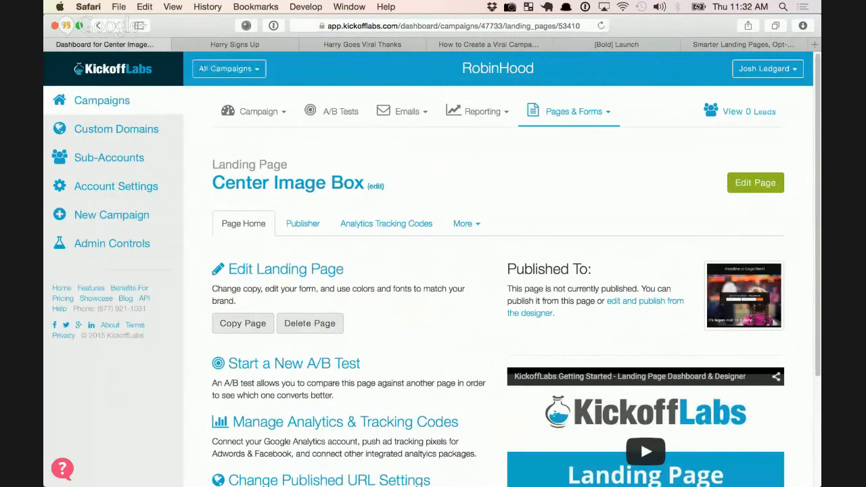
Create a new thank-you page from the Robinhood Waits in Line template and open it for editing
left_click(577, 111)
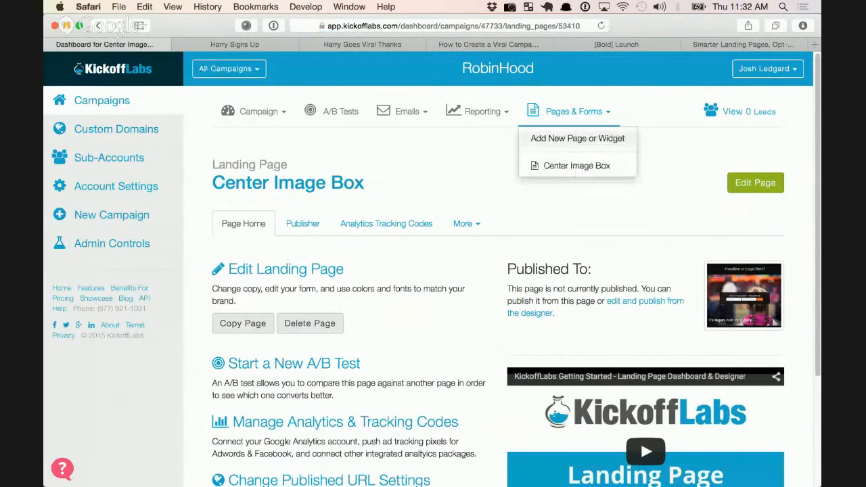
left_click(577, 138)
scroll(498, 270, "down", 10)
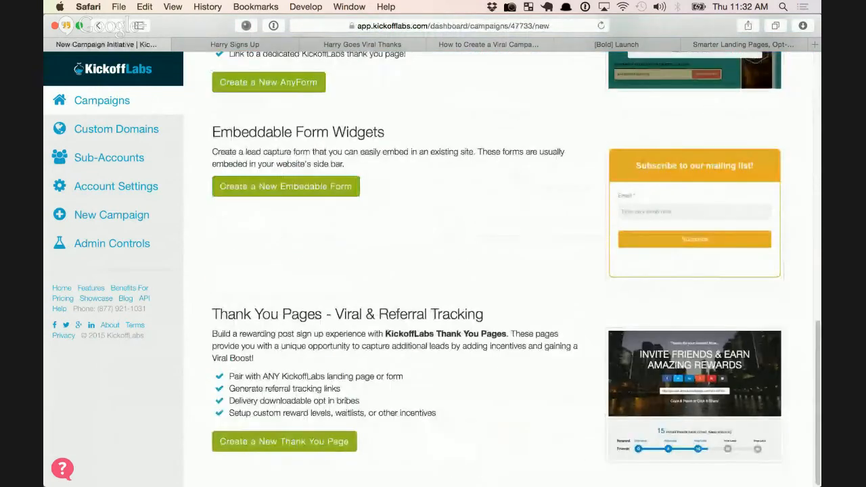
left_click(284, 442)
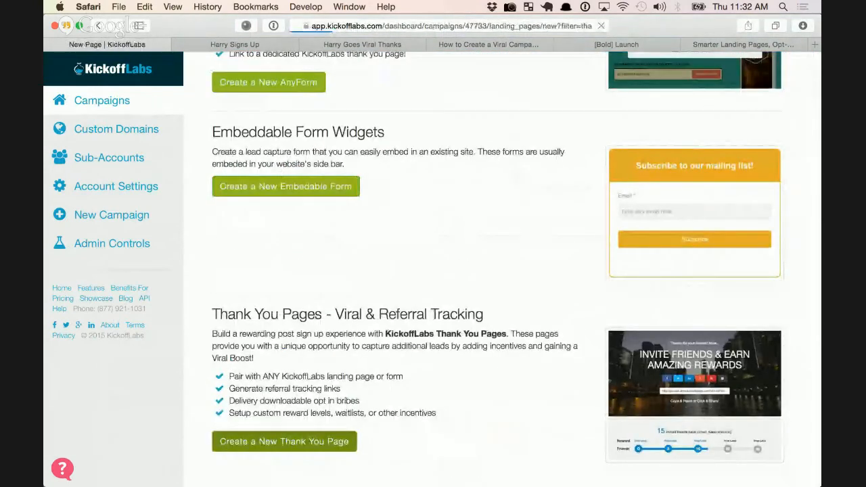
scroll(497, 271, "down", 5)
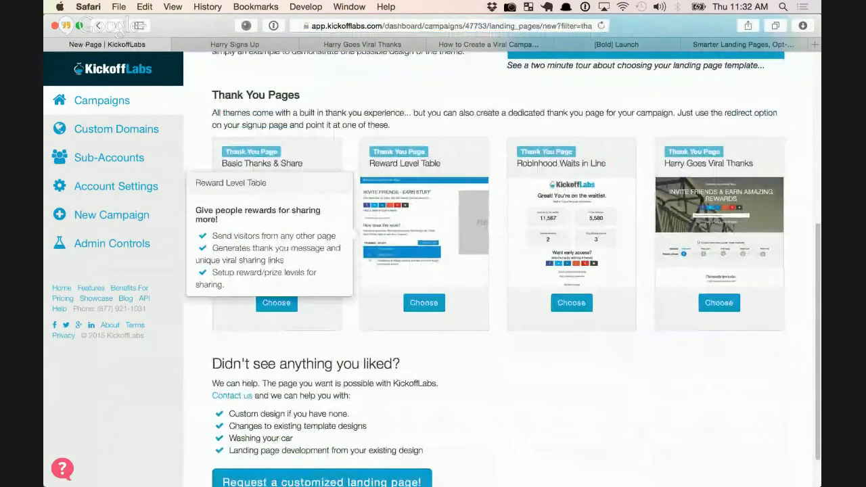
mouse_move(572, 302)
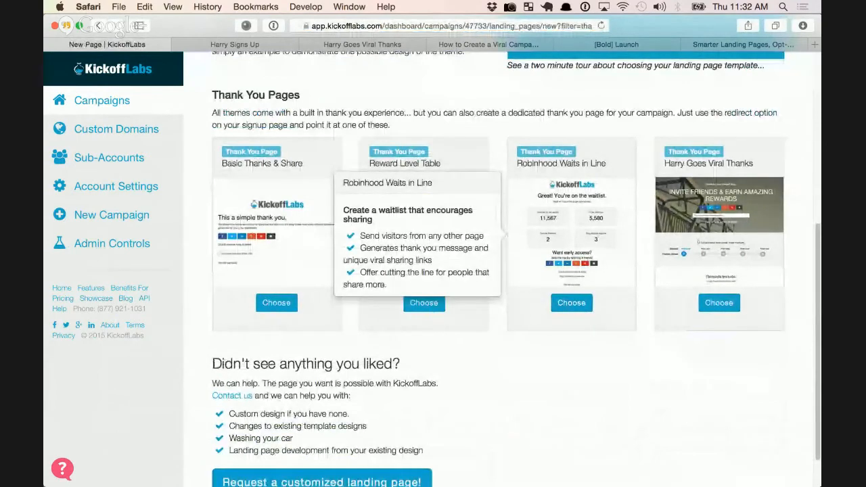
left_click(572, 302)
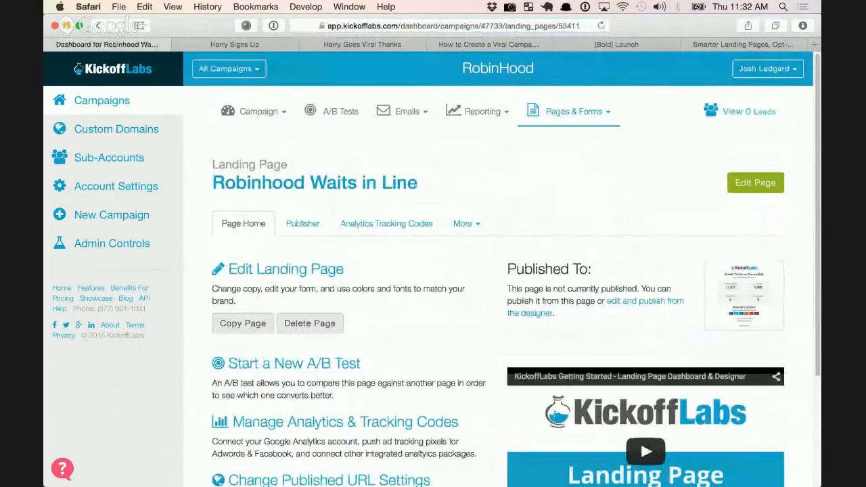
left_click(755, 182)
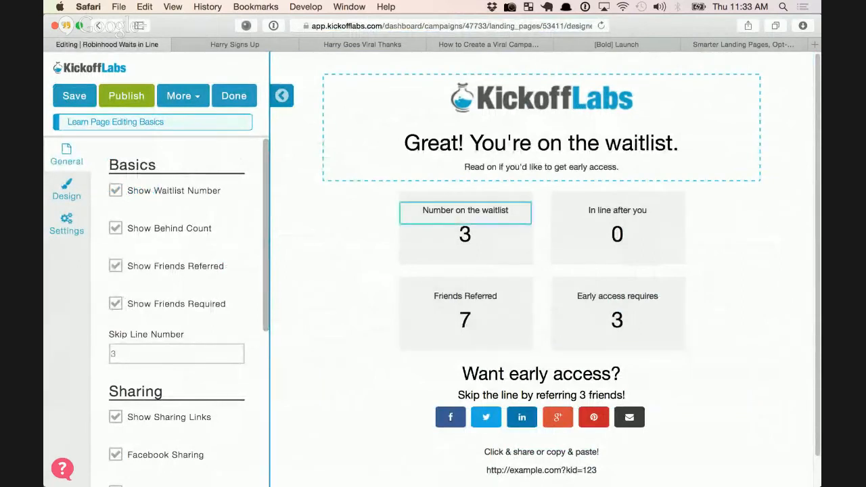
Review the Number on the waitlist, In line after you, and Early access requires labels
left_click_drag(423, 210, 497, 210)
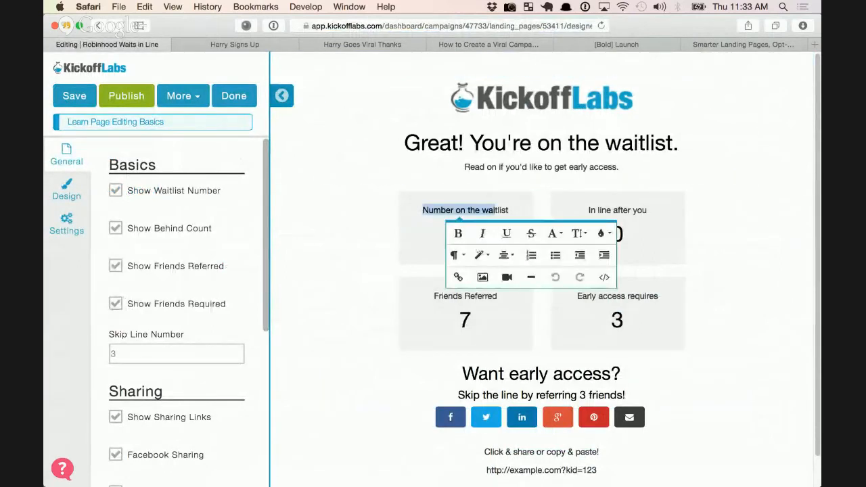
left_click(617, 212)
left_click_drag(588, 210, 647, 210)
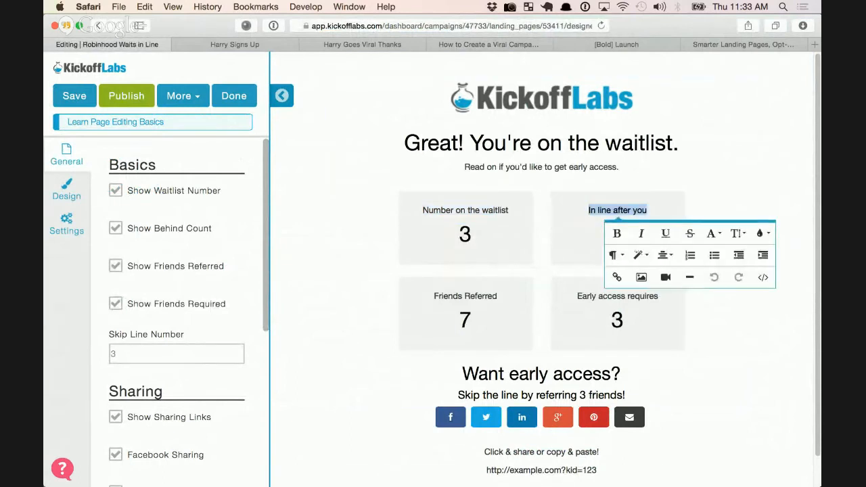
left_click(724, 206)
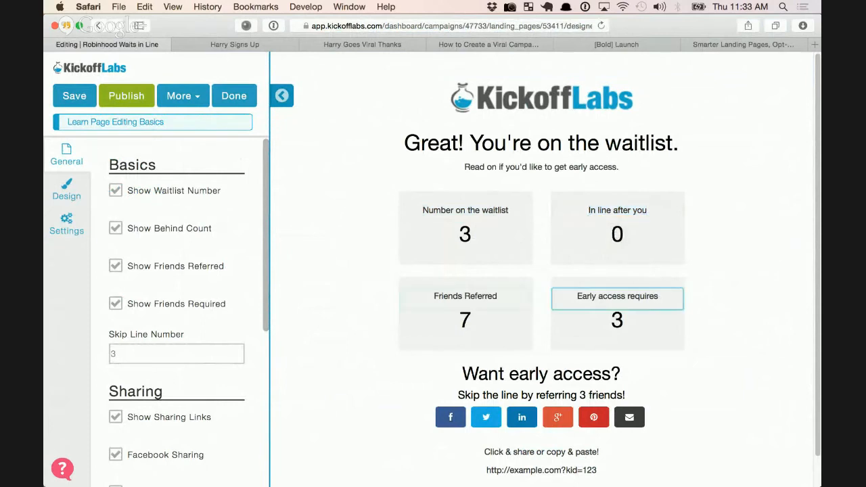
left_click_drag(577, 297, 662, 296)
left_click(725, 288)
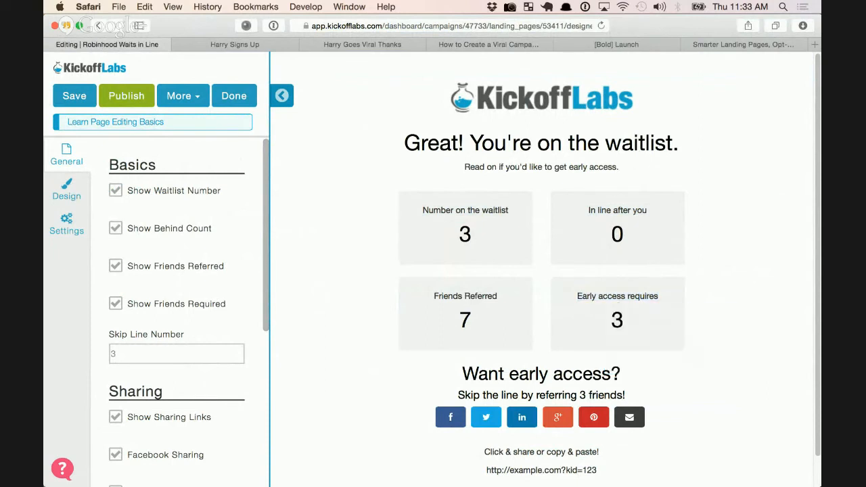
scroll(541, 271, "down", 1)
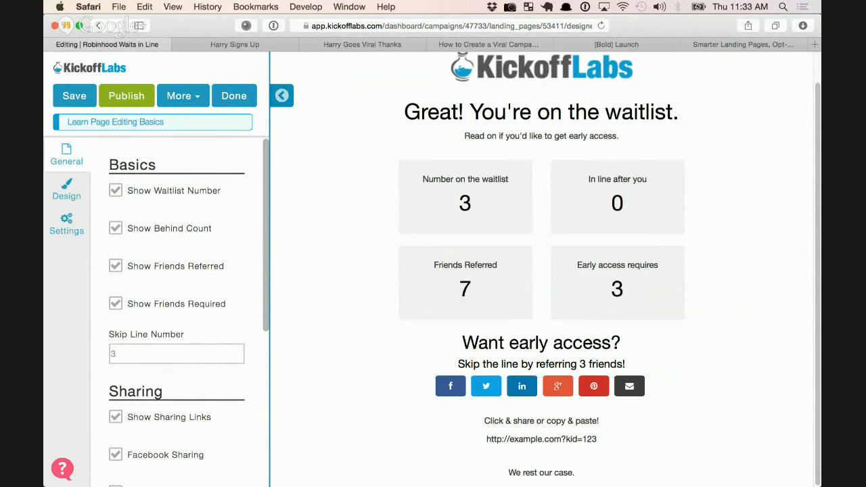
scroll(611, 270, "up", 2)
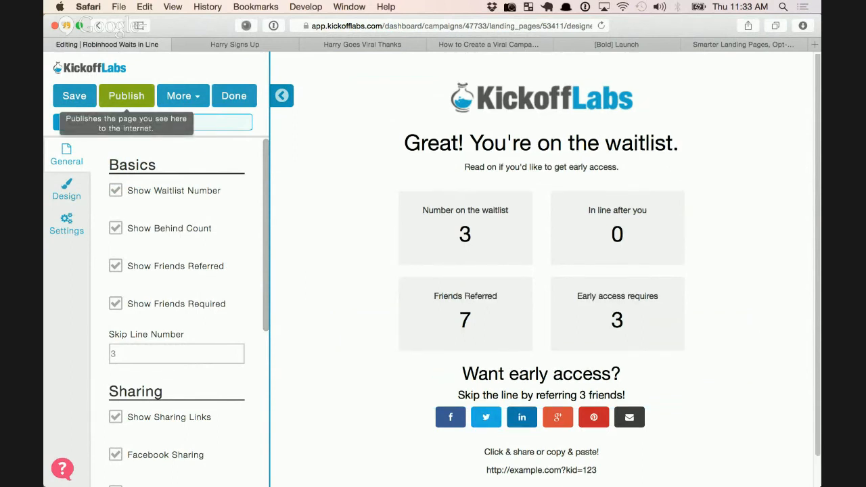
Publish the thank-you page and reopen the Robinhood Waits in Line dashboard
left_click(127, 95)
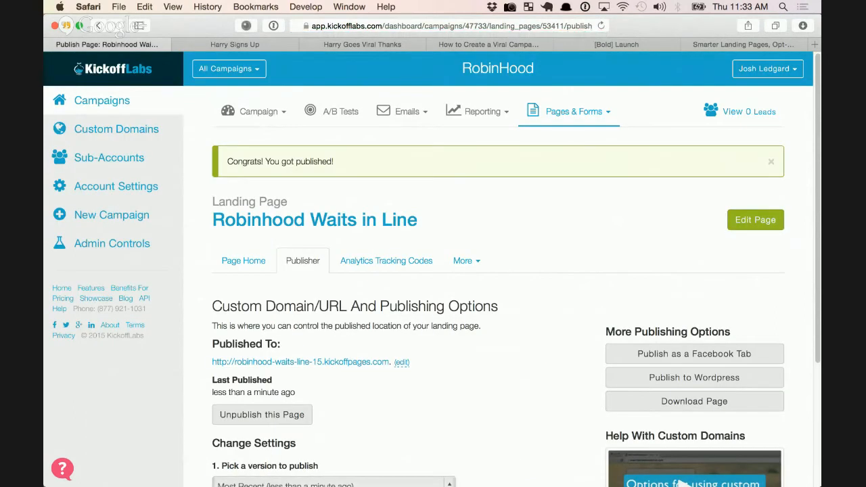
left_click(575, 112)
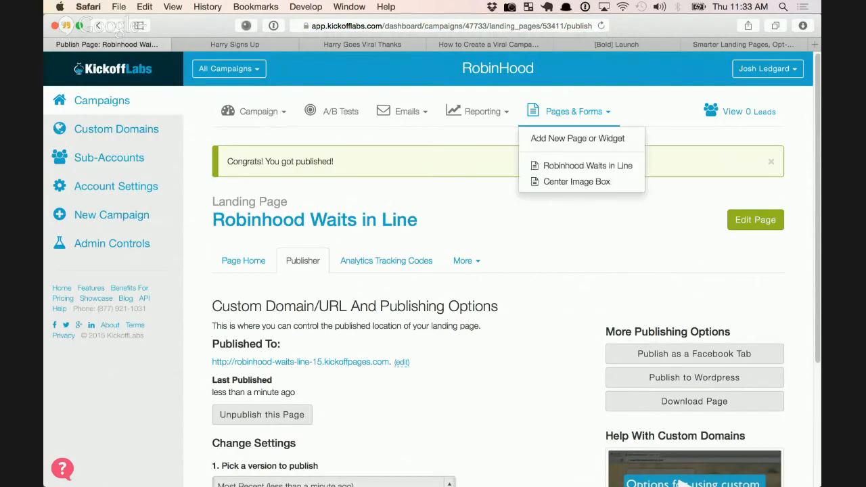
left_click(588, 166)
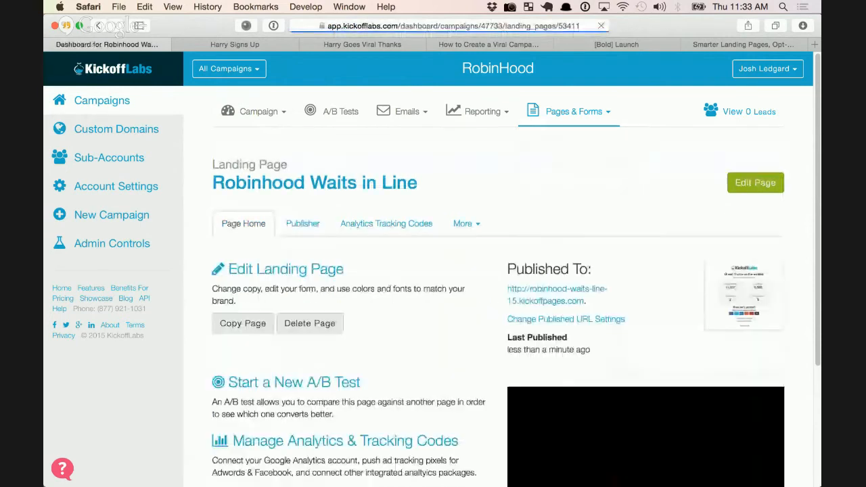
Leave the thank-you page and open the Center Image Box page in the editor
left_click(756, 183)
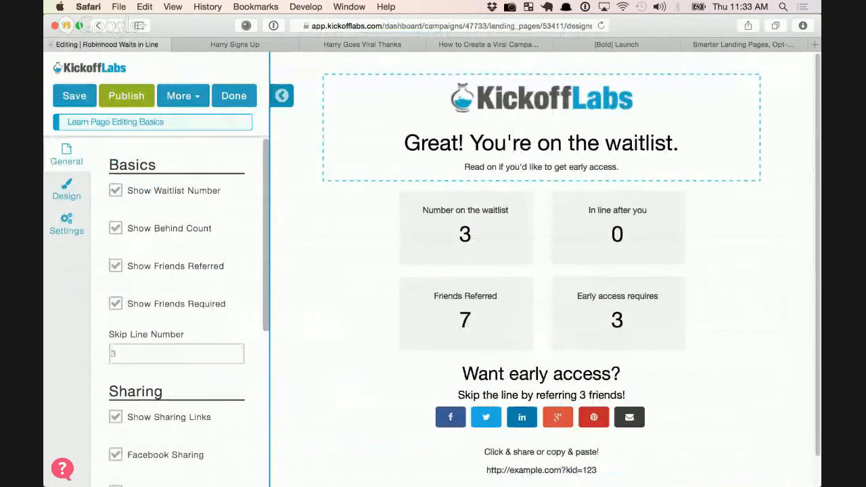
left_click(234, 96)
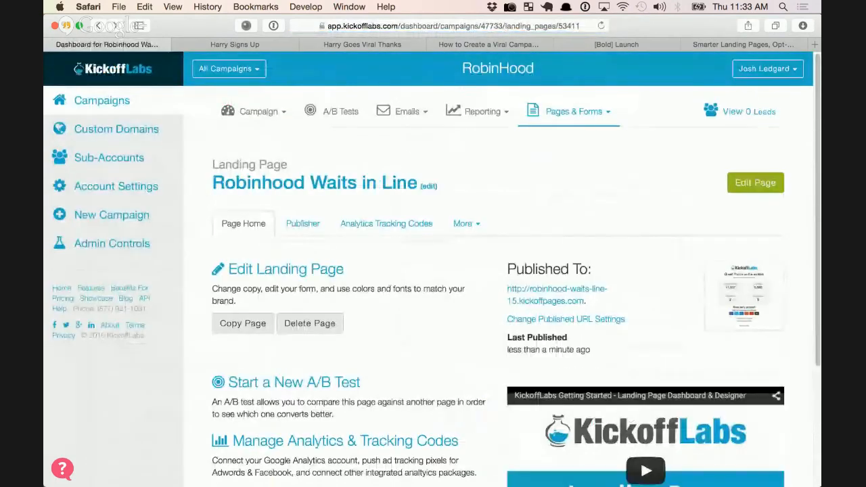
left_click(574, 111)
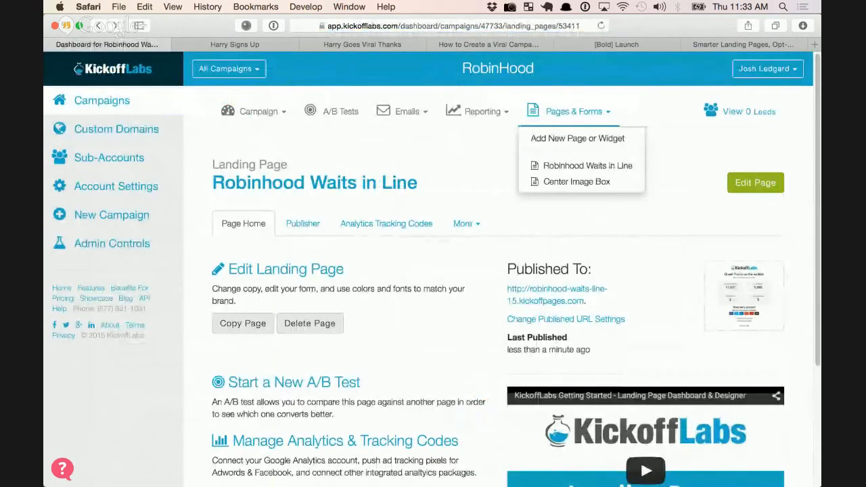
left_click(576, 181)
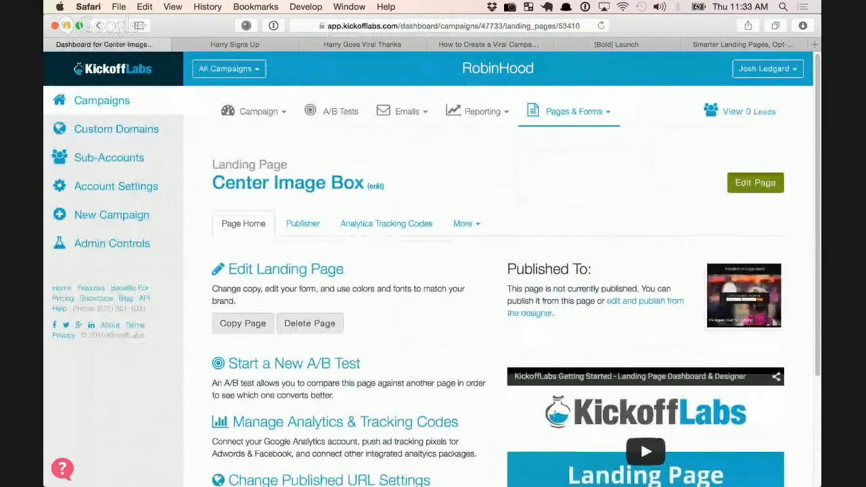
left_click(756, 183)
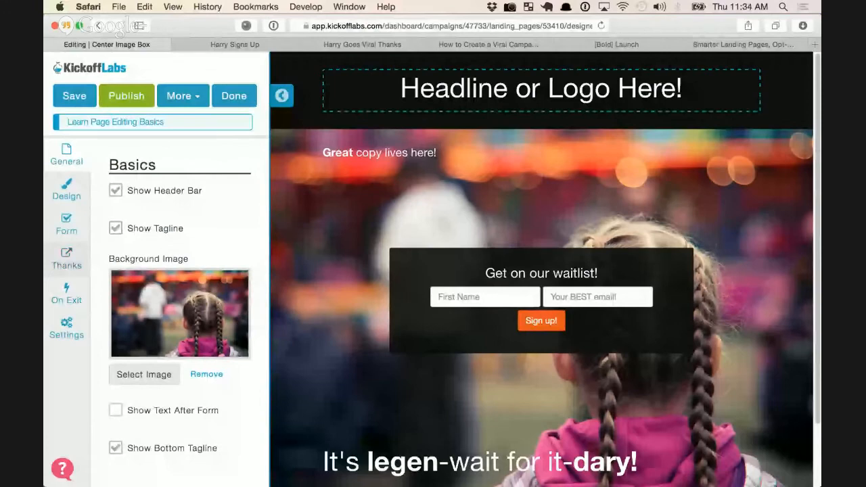
Redirect signups to the Robinhood Waits in Line page, then save and publish
left_click(66, 259)
left_click(167, 403)
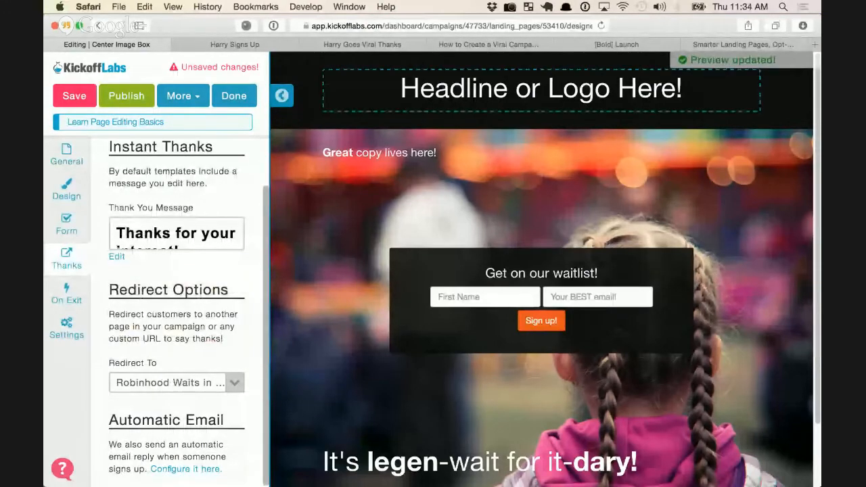
left_click(75, 96)
left_click(126, 96)
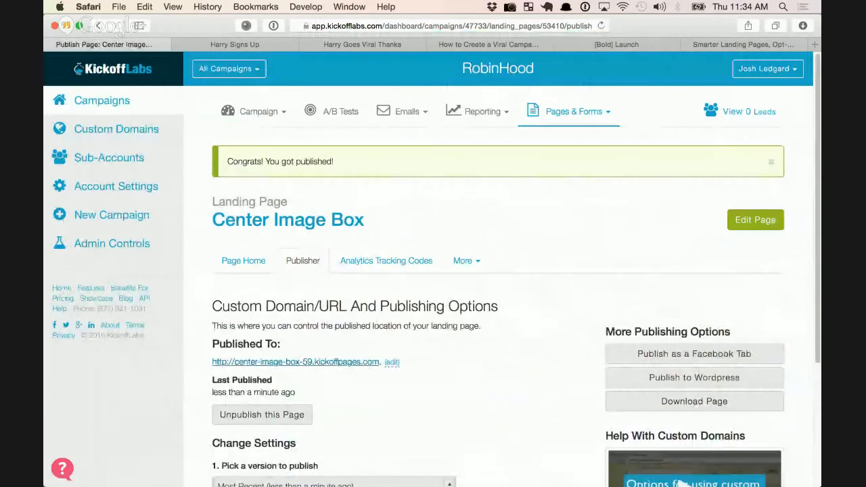
Sign up on the live Center Image Box page with a test first name and email, then return to publishing
left_click(296, 362)
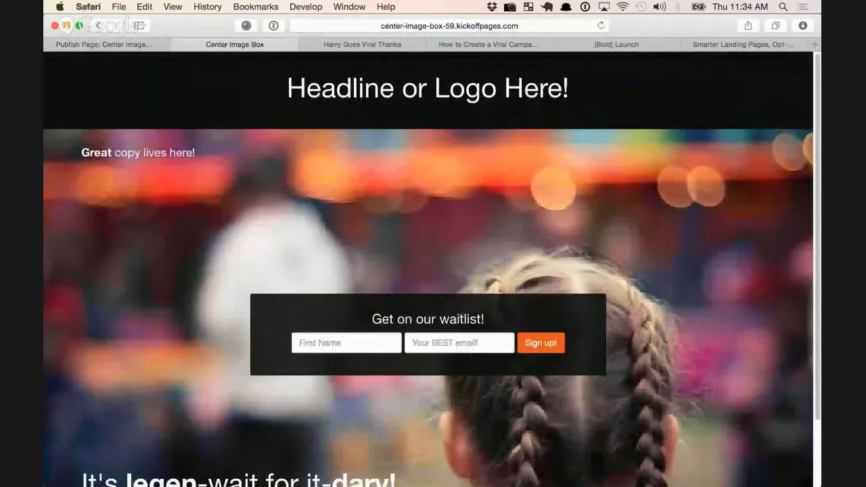
type("josh")
key("Tab")
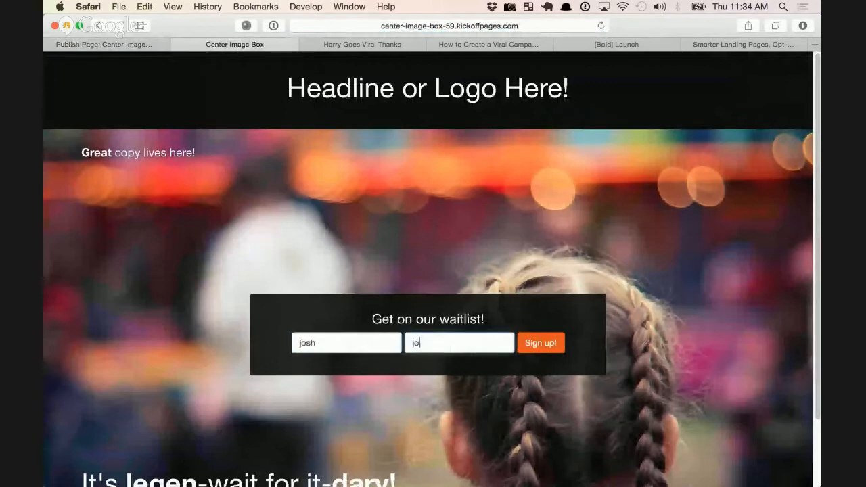
key("Return")
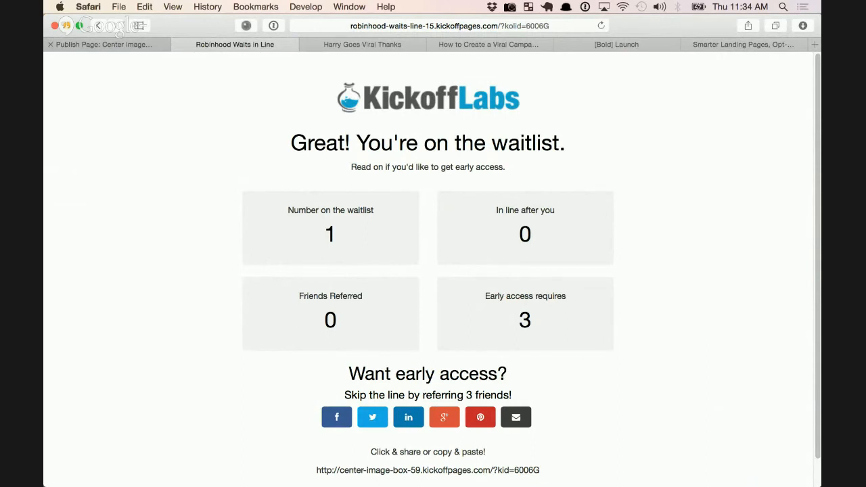
left_click(104, 44)
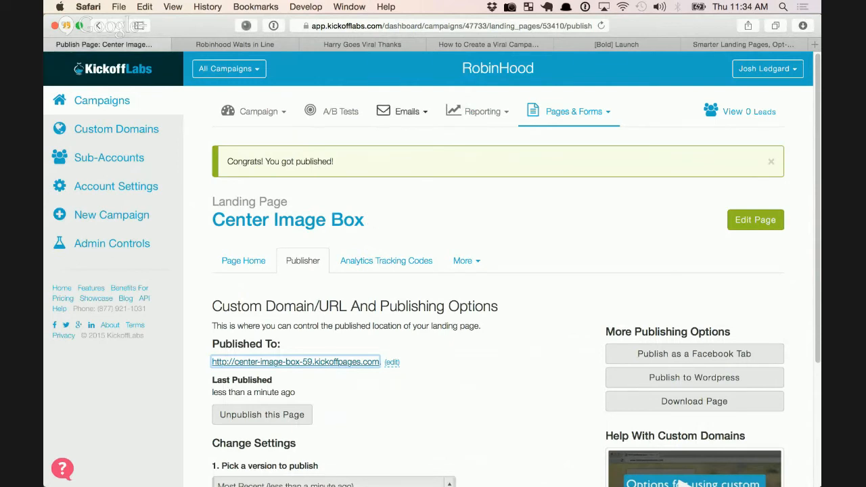
Go to Emails > Setup Incentive Emails, then bring up the Emails menu again
left_click(407, 112)
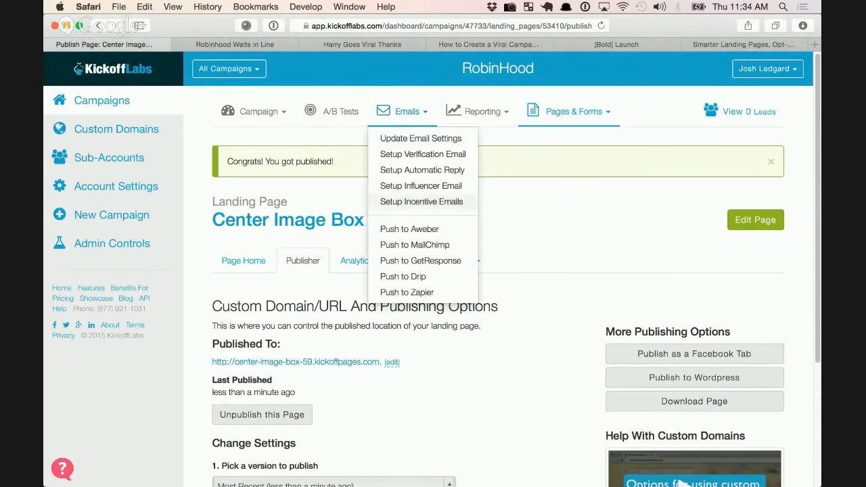
left_click(422, 202)
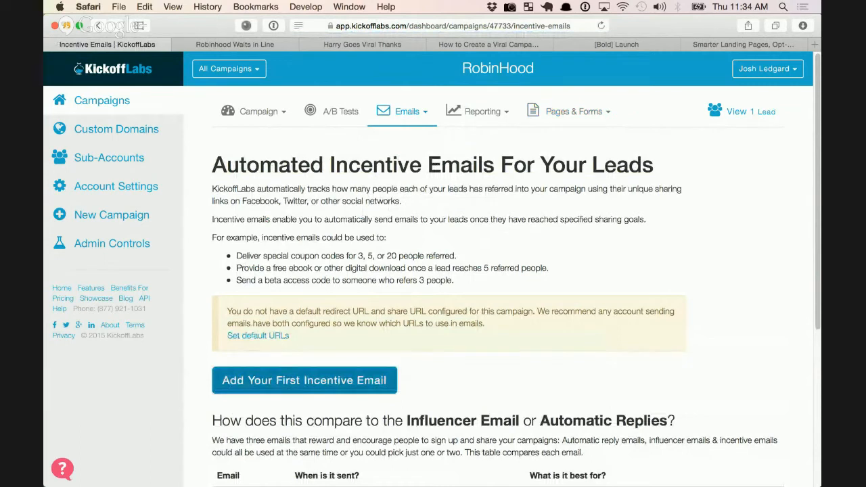
left_click(408, 112)
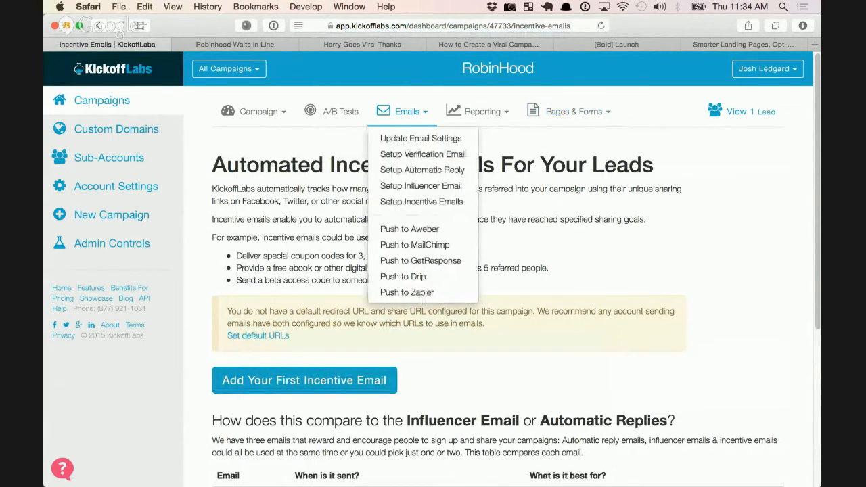
Open the influencer email settings and enable influencer emails
left_click(421, 185)
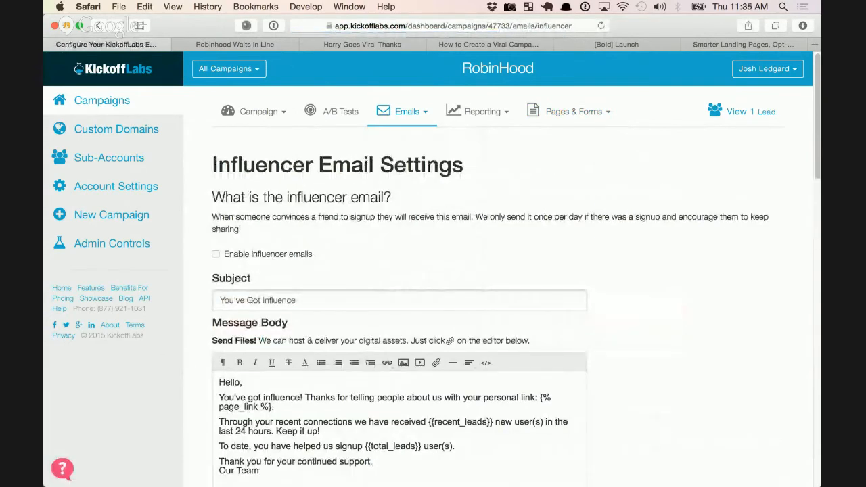
left_click(216, 255)
scroll(433, 271, "down", 4)
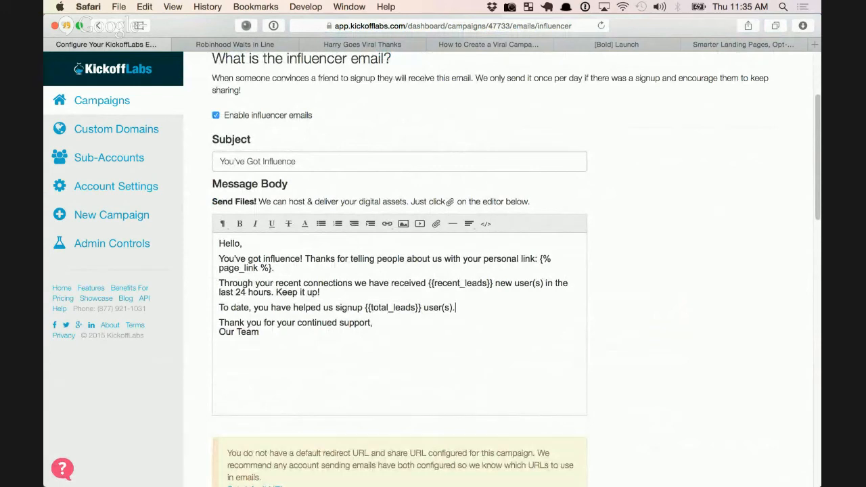
Add 'Remember - early access requires 3 leads!' to the message body and save the settings
key("Return")
key("Return")
type("Rememver")
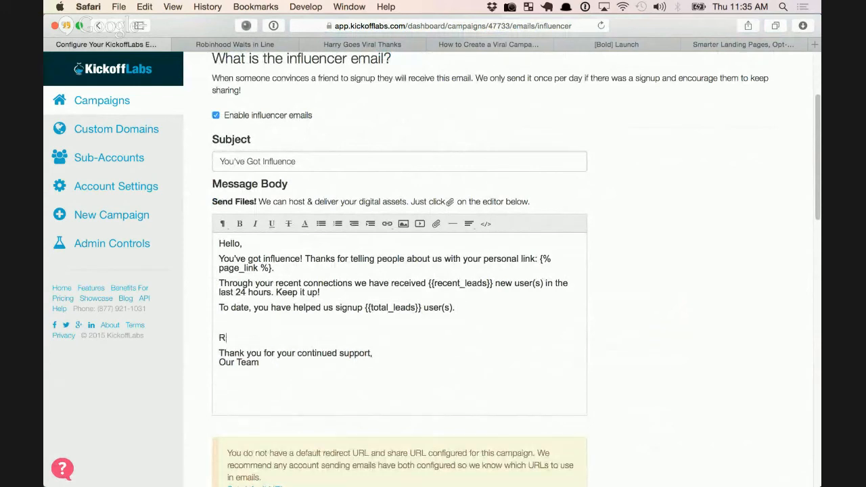
key("BackSpace")
key("BackSpace")
key("BackSpace")
key("BackSpace")
type("ber - early acce")
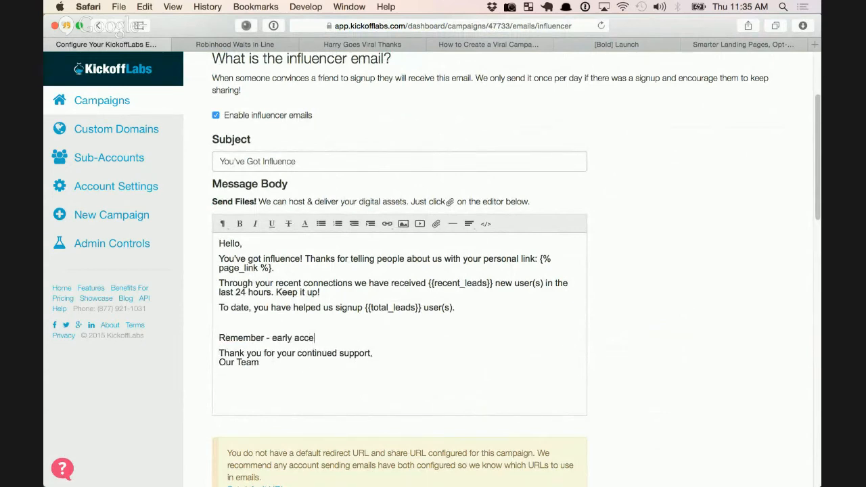
type("ss requires 3 leads!")
scroll(433, 271, "down", 5)
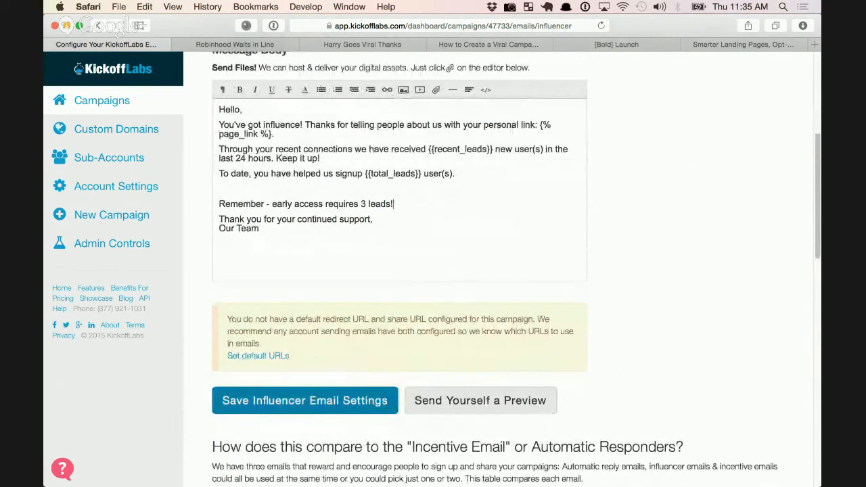
left_click(305, 401)
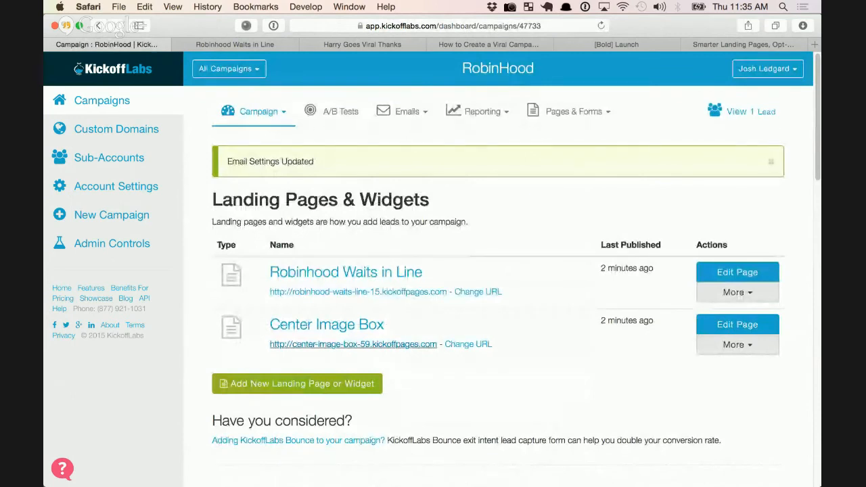
Submit a second test signup with a name and email on the Center Image Box page, then return to the campaign dashboard
left_click(354, 344)
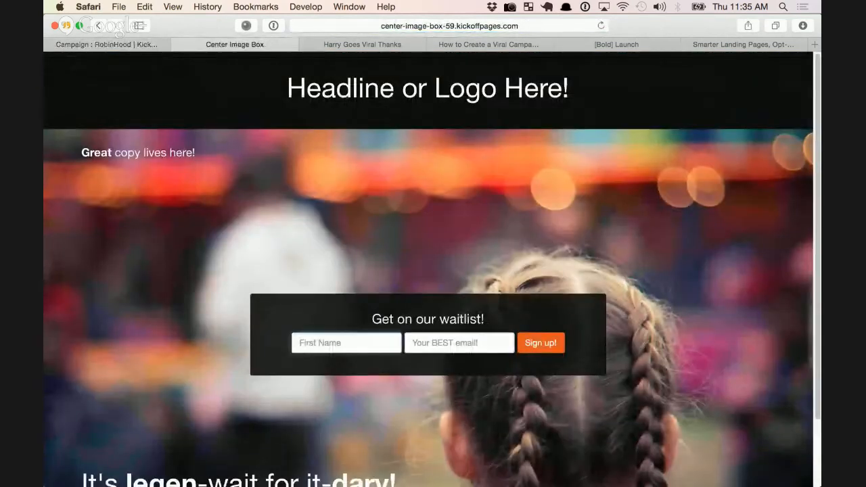
type("josh")
key("Tab")
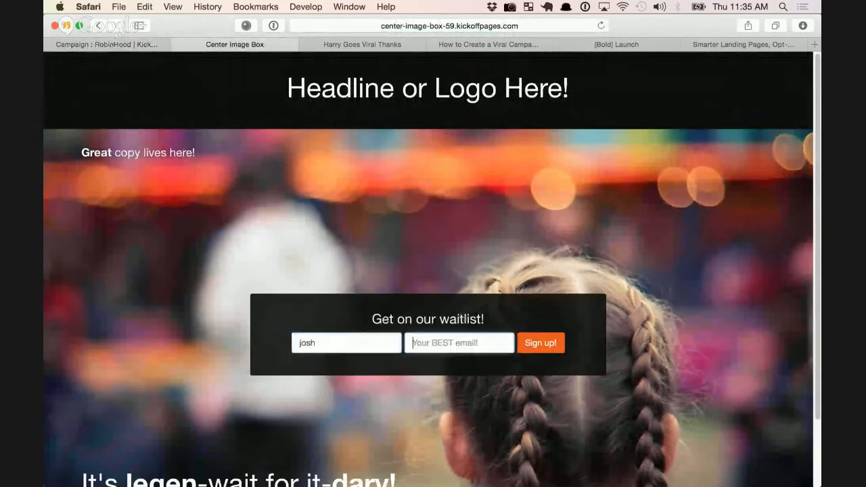
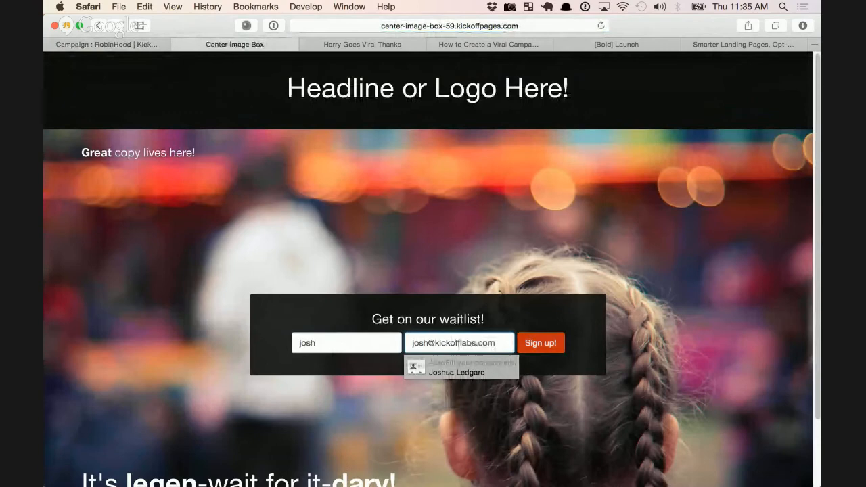
key("Return")
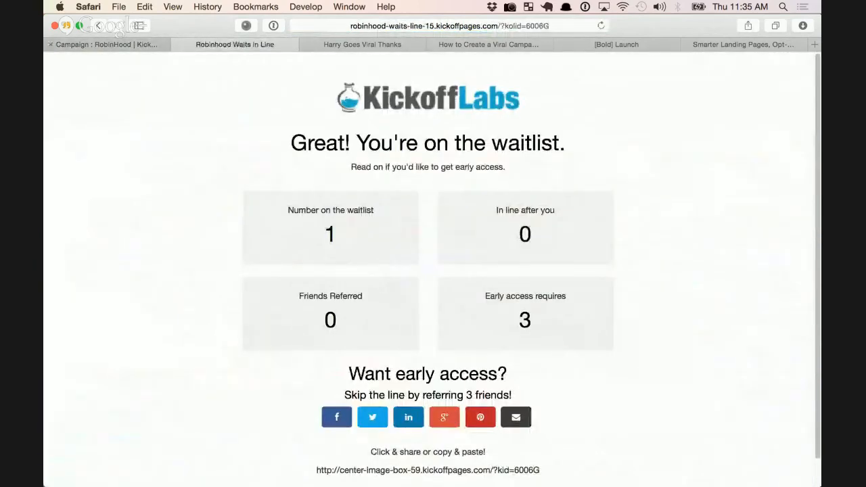
left_click(139, 44)
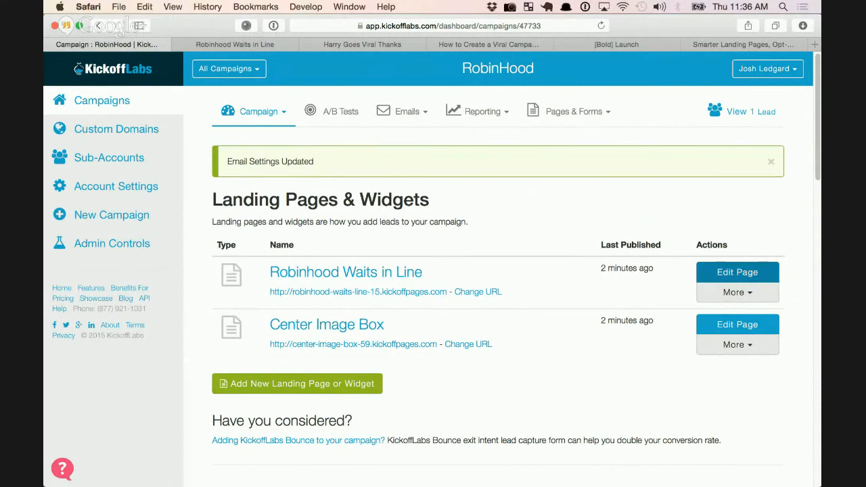
Edit the Robinhood Waits in Line page and change the skip line number to 30
left_click(738, 272)
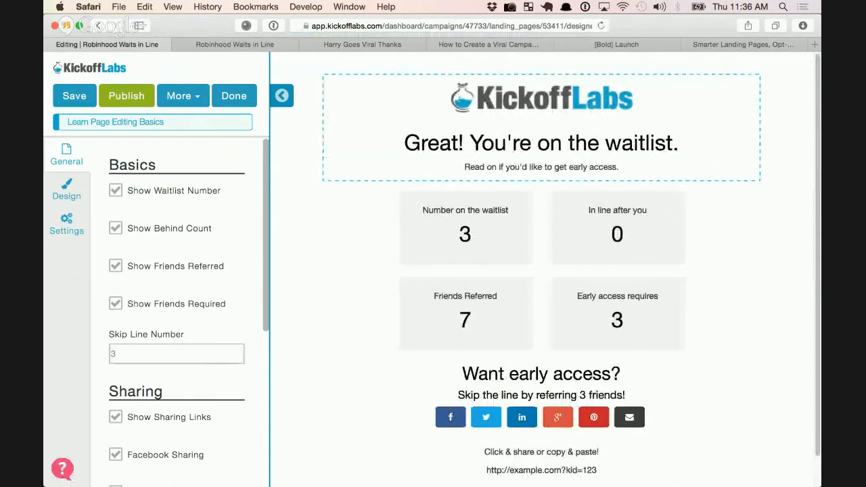
double_click(114, 354)
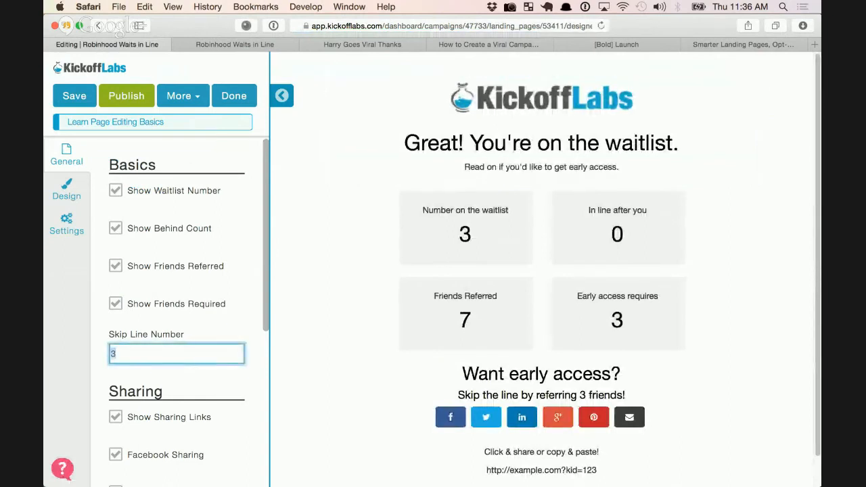
type("30")
key("Tab")
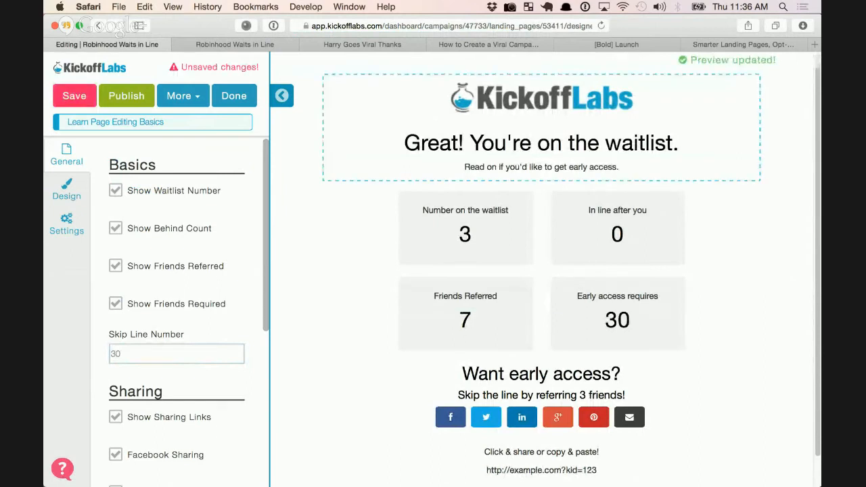
Open the title and share settings, leaving the page title and meta description empty
left_click(66, 225)
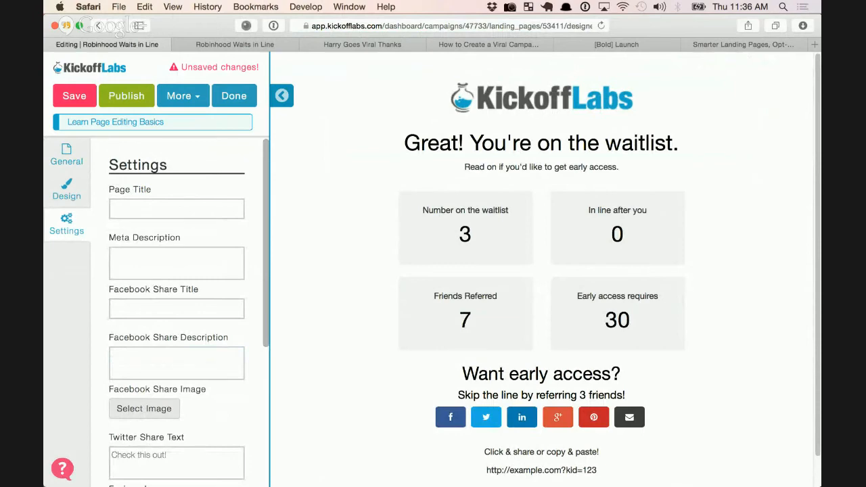
scroll(177, 271, "down", 1)
left_click(176, 197)
left_click(176, 251)
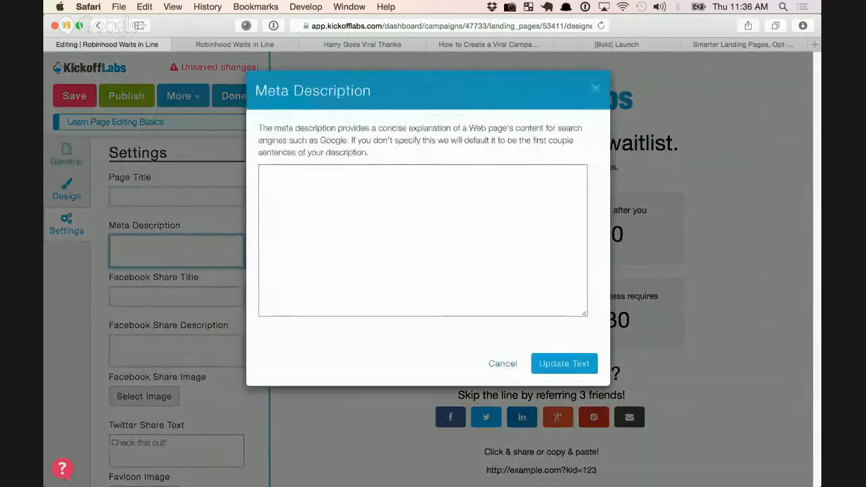
key("Escape")
Set the Facebook share title to 'Skip the line with company X' and description to 'I'm skipping the line here!'
left_click(177, 296)
scroll(176, 296, "down", 1)
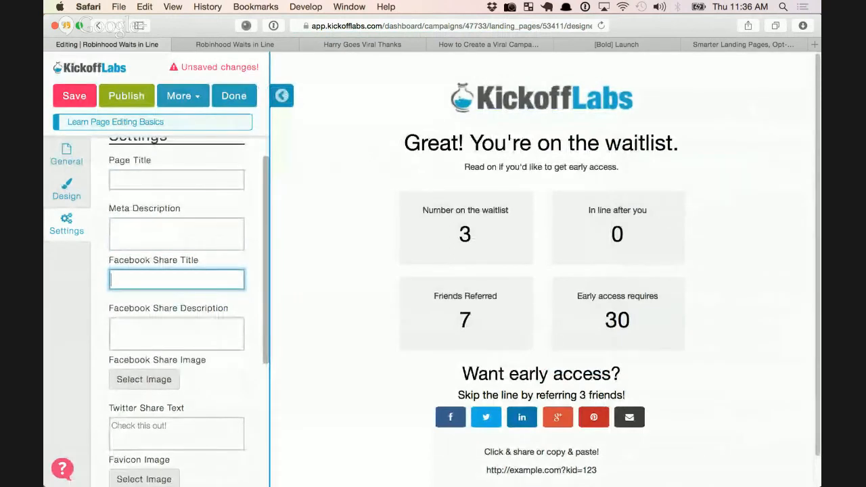
scroll(177, 304, "down", 2)
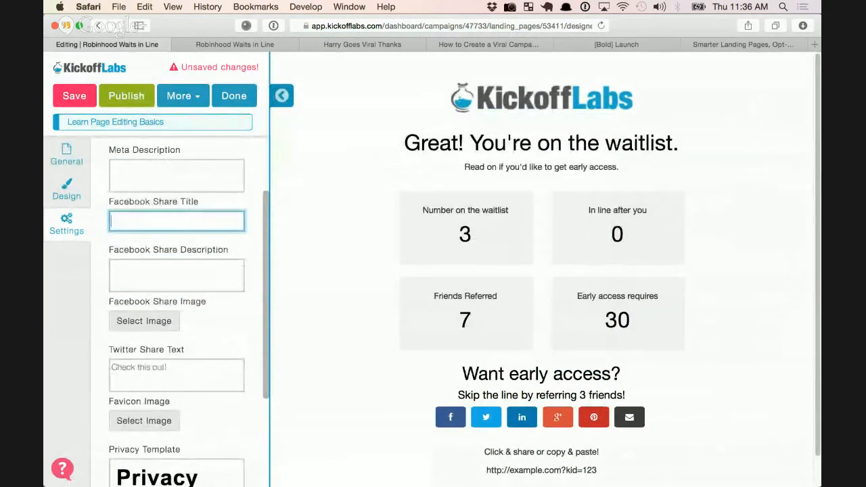
type("Ski")
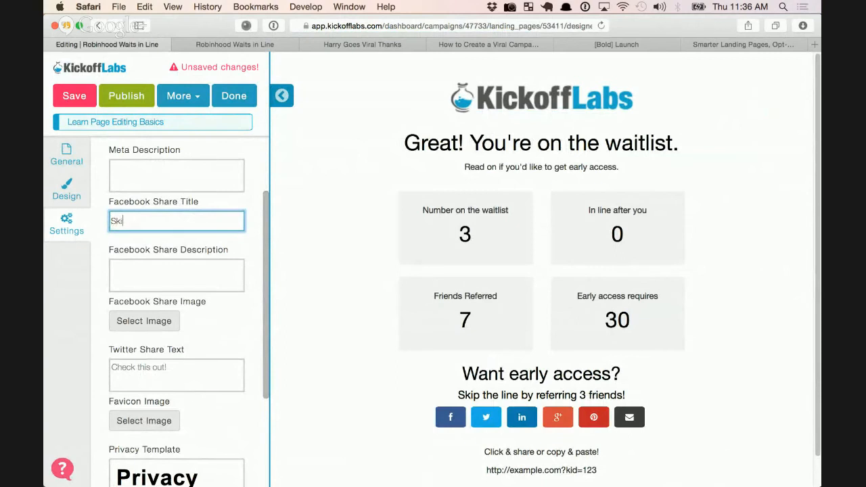
type("p the line with company ")
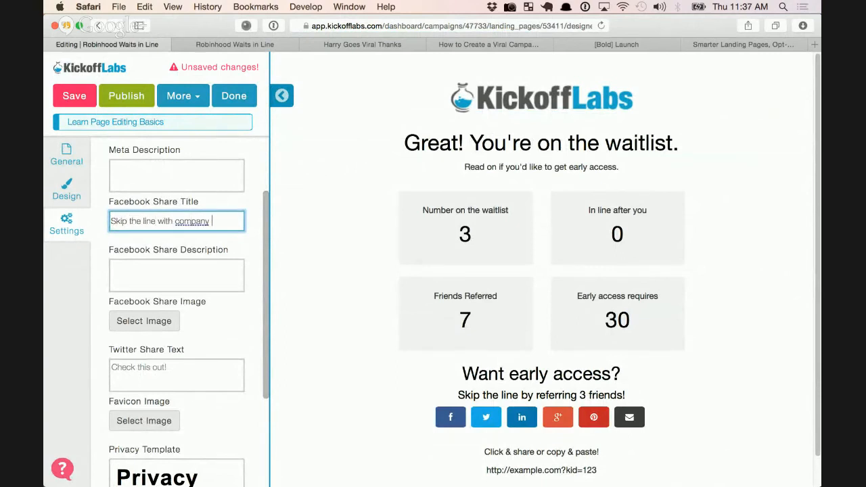
type("X")
left_click(177, 275)
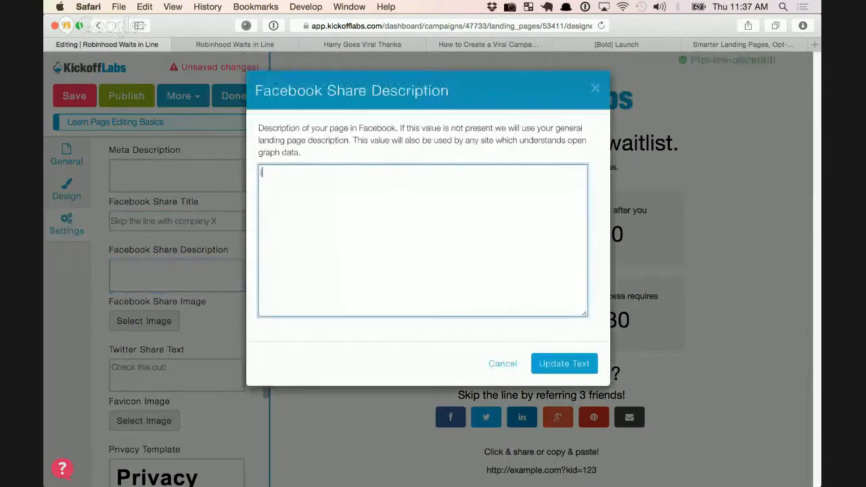
type("I'")
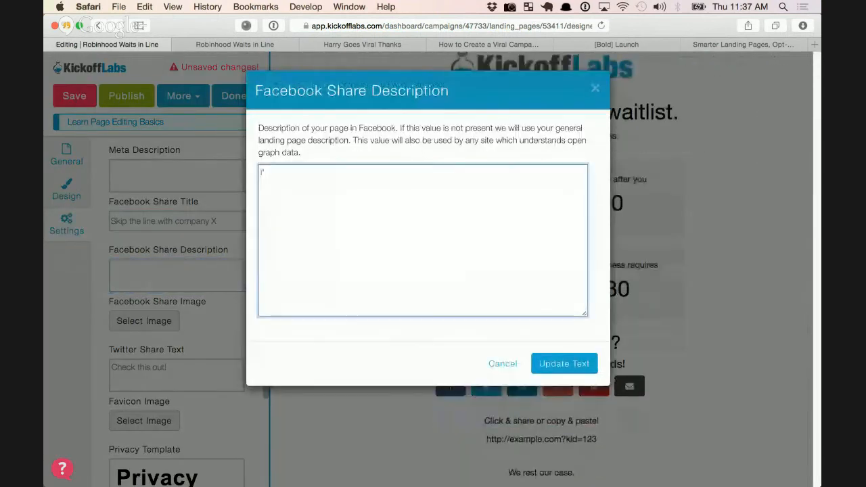
type("m s")
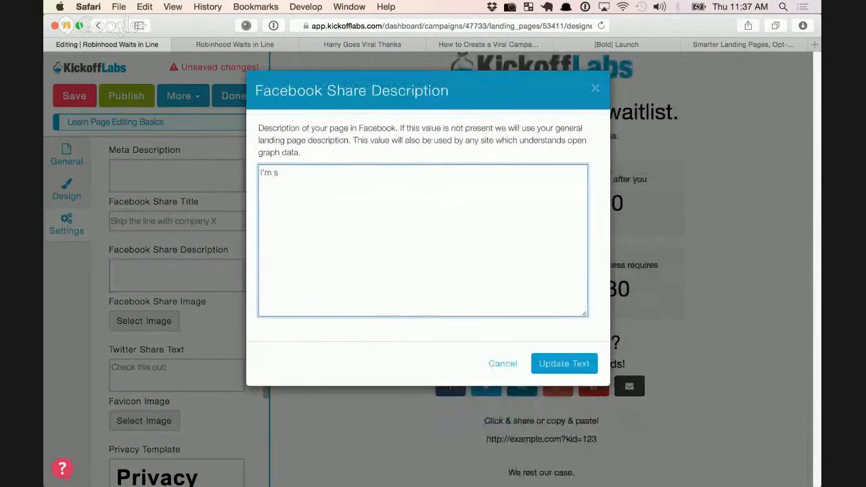
type("kipping the line here!")
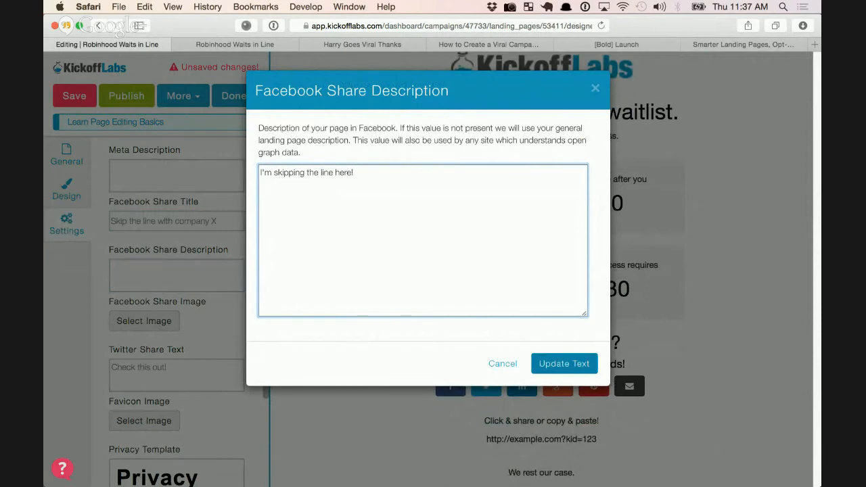
left_click(565, 364)
Rewrite the default tweet to end with 'if you want to skip the line!'
scroll(178, 305, "down", 1)
left_click(177, 358)
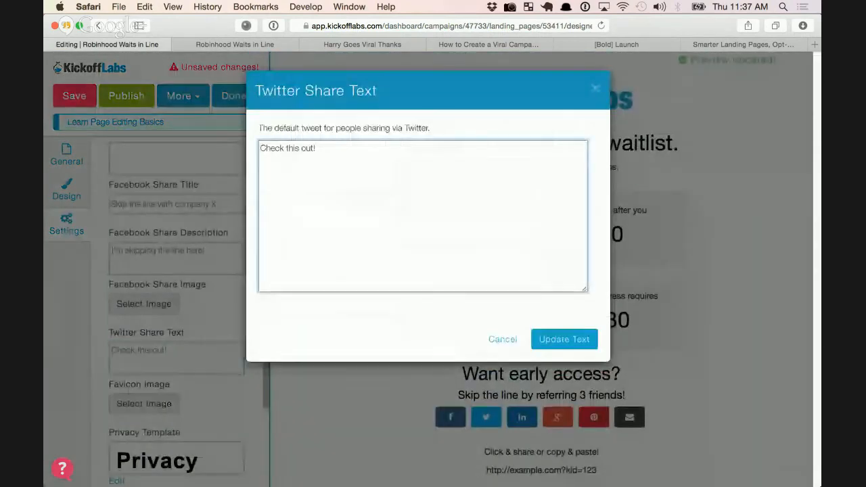
key("BackSpace")
key("BackSpace")
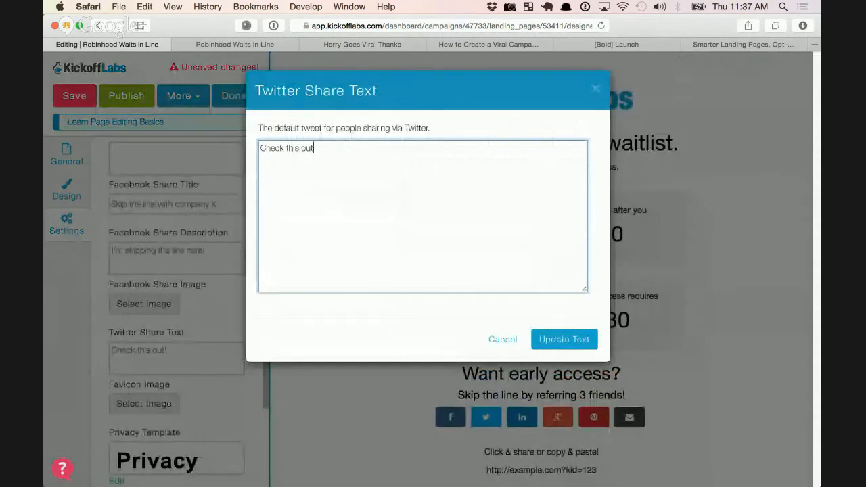
type("if you want to skip the line!")
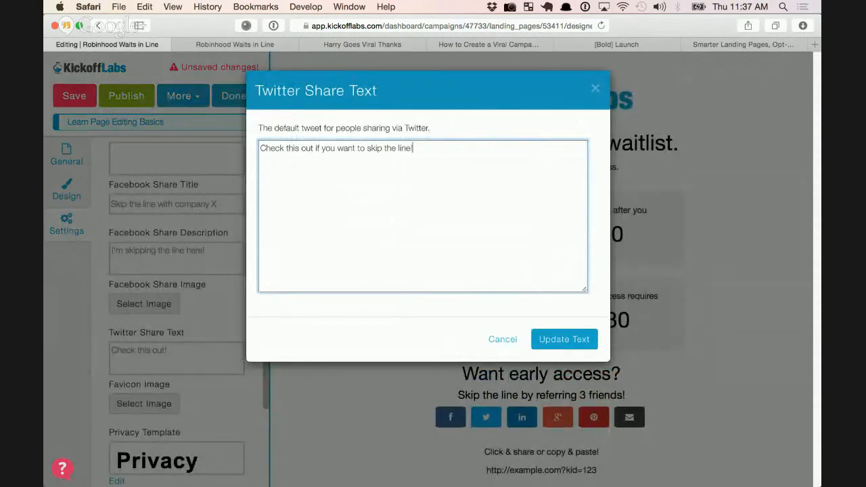
left_click(564, 339)
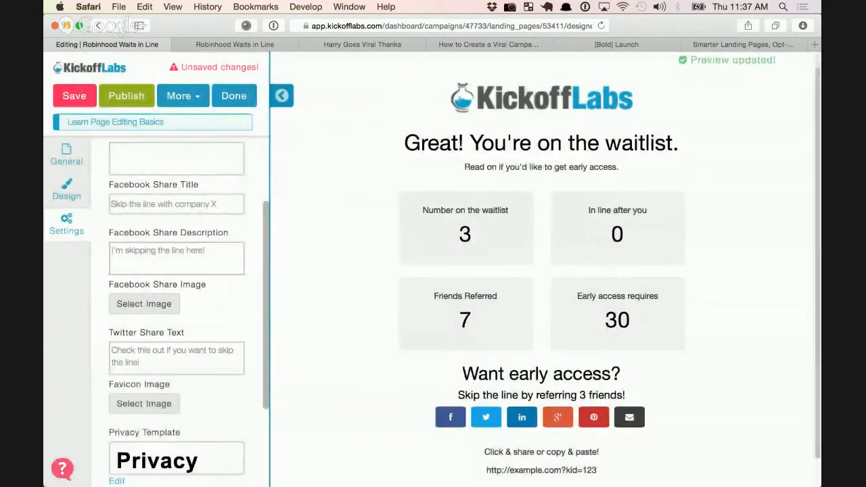
scroll(176, 339, "up", 2)
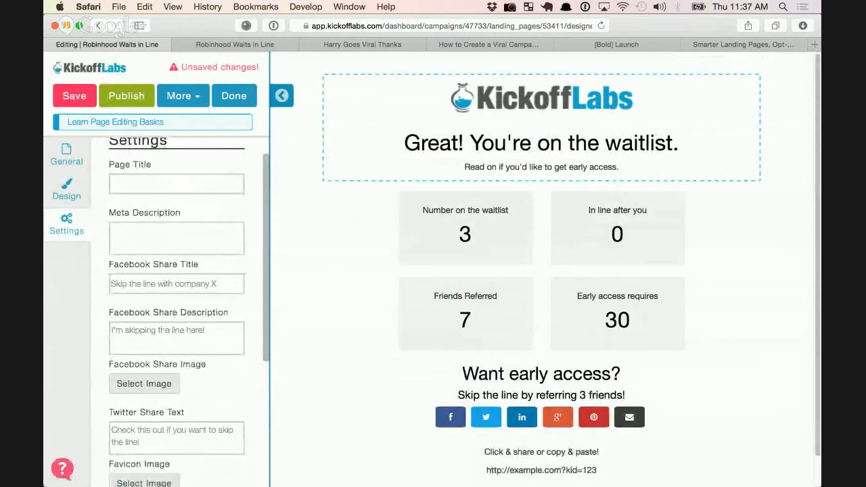
scroll(177, 311, "down", 3)
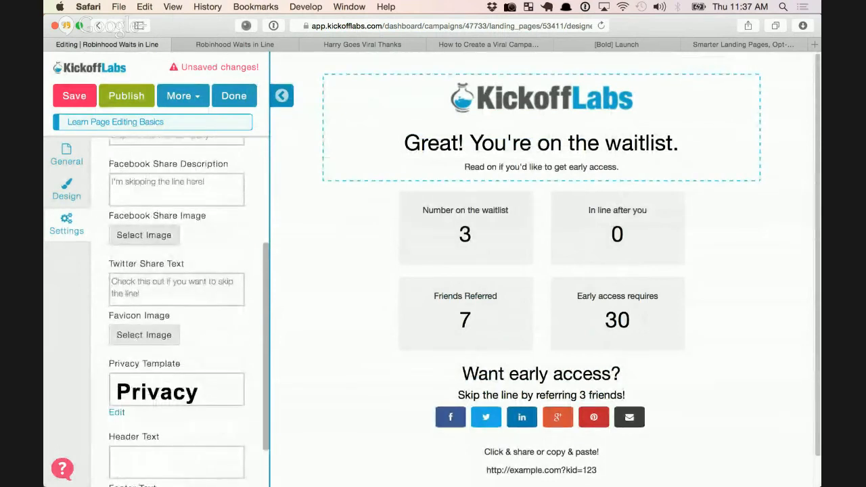
scroll(177, 311, "up", 3)
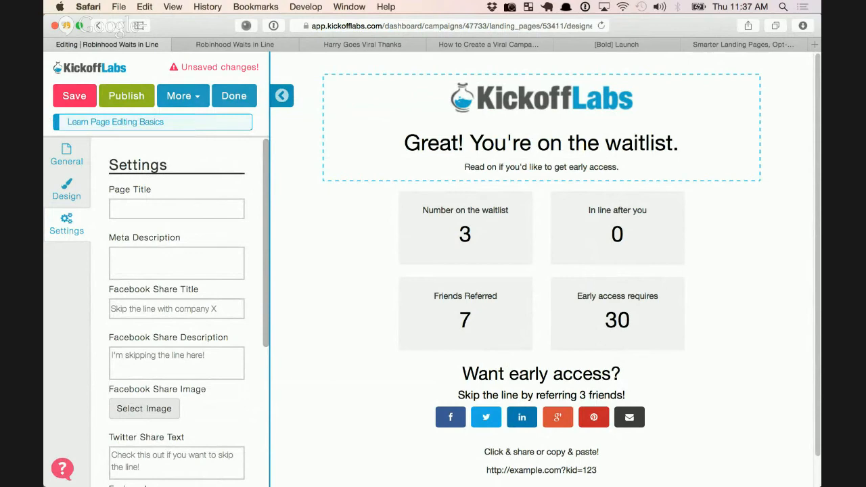
Save the thank-you page and open the Center Image Box page in the editor
left_click(75, 95)
left_click(234, 96)
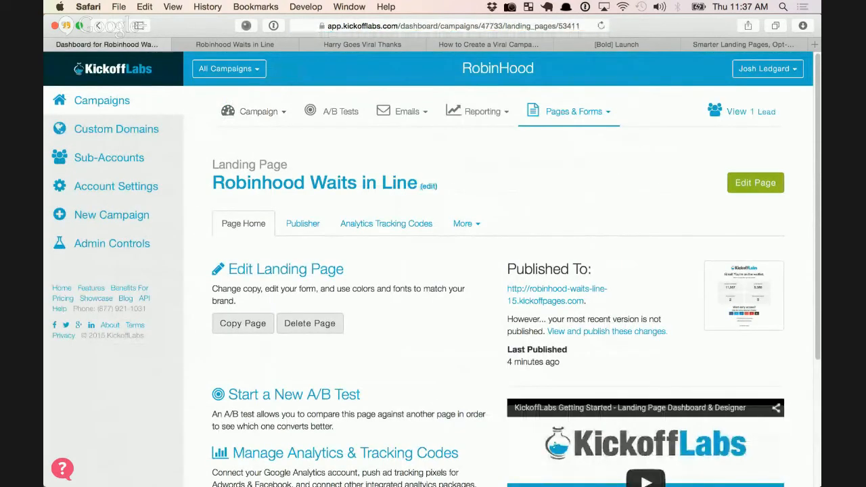
left_click(574, 112)
left_click(577, 182)
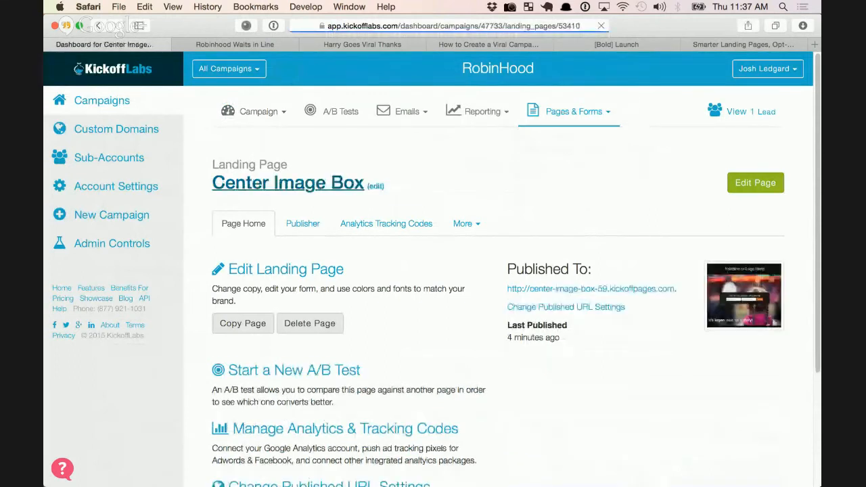
left_click(756, 183)
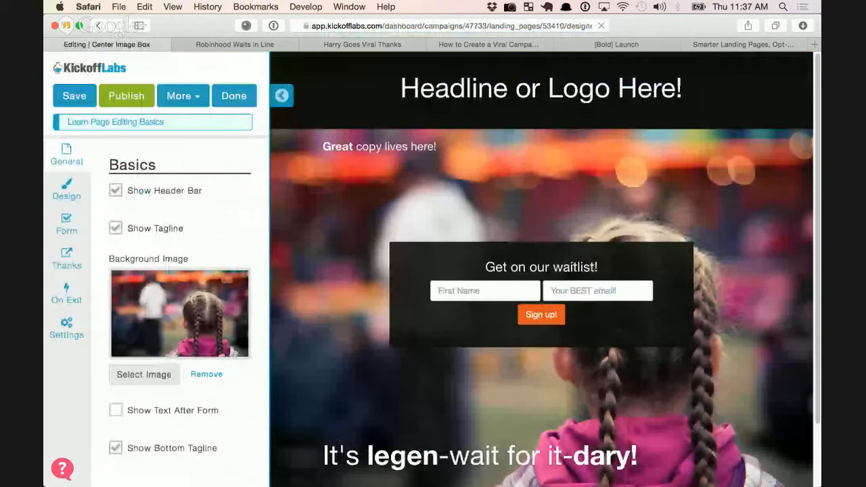
Show the Center Image Box sharing and SEO settings and start on its Facebook share title
left_click(67, 328)
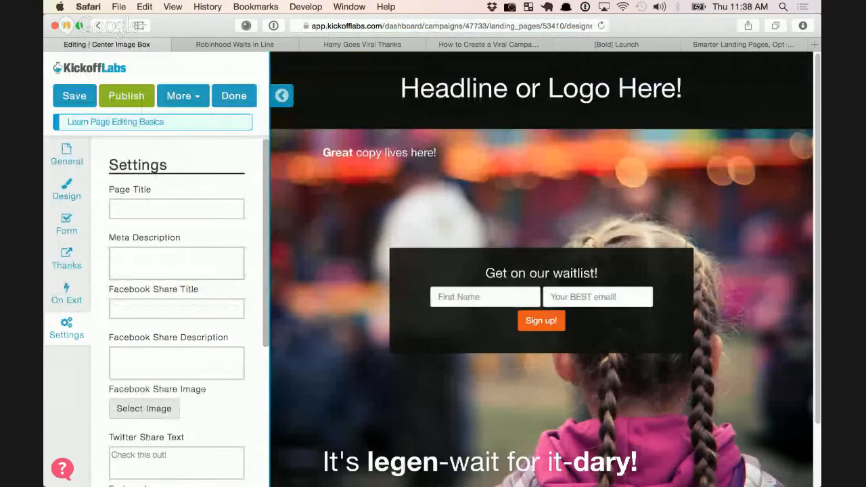
scroll(176, 304, "down", 3)
scroll(176, 305, "down", 3)
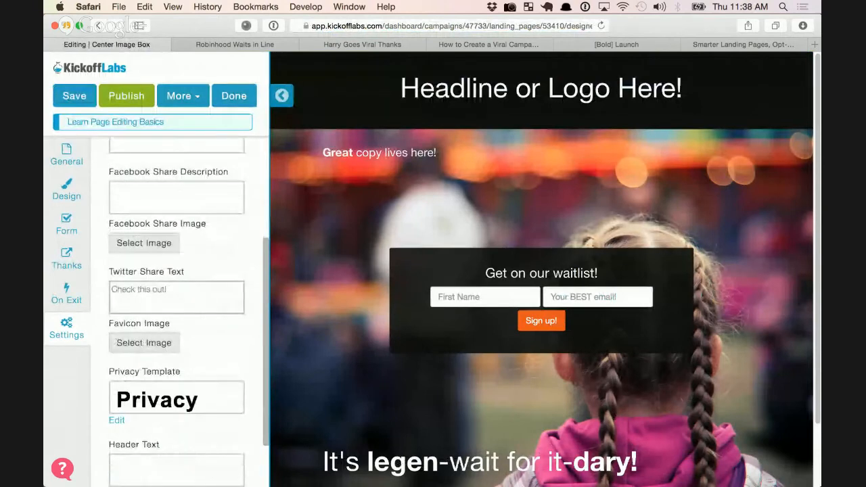
scroll(176, 305, "up", 5)
left_click(176, 309)
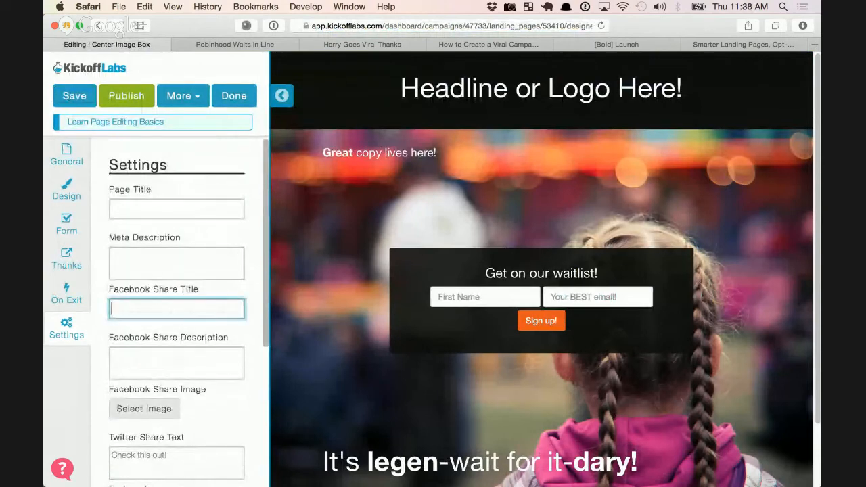
Switch to the Google Slides deck and present 'How to Create a Viral Campaign' at slide 6, Best Practices
scroll(176, 304, "down", 2)
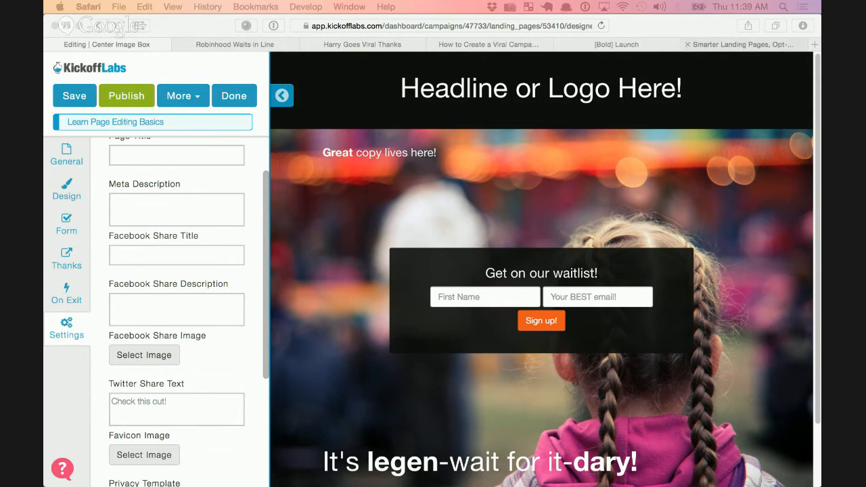
left_click(731, 44)
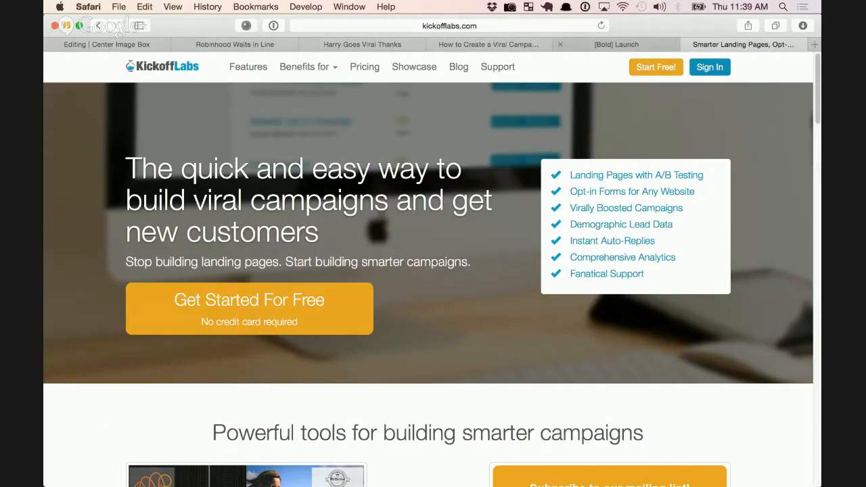
left_click(489, 44)
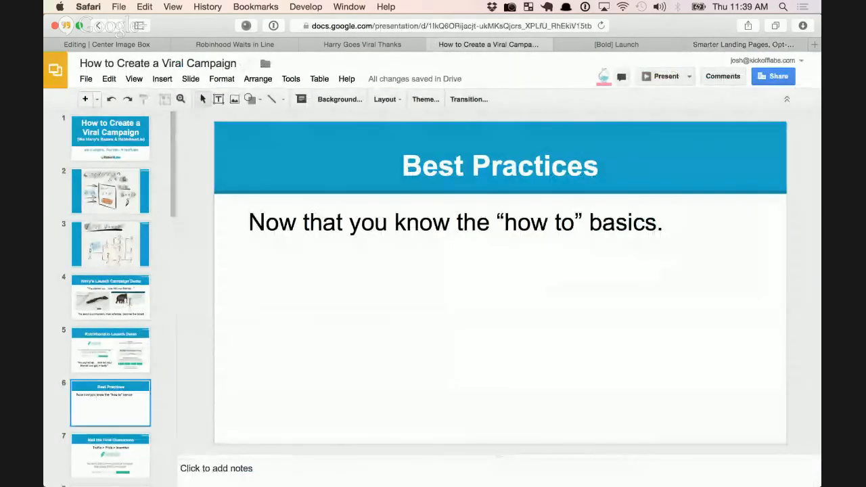
left_click(662, 77)
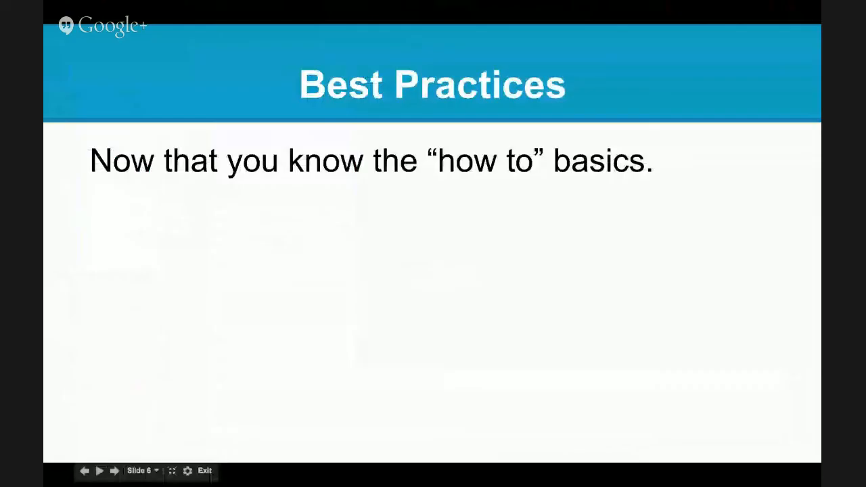